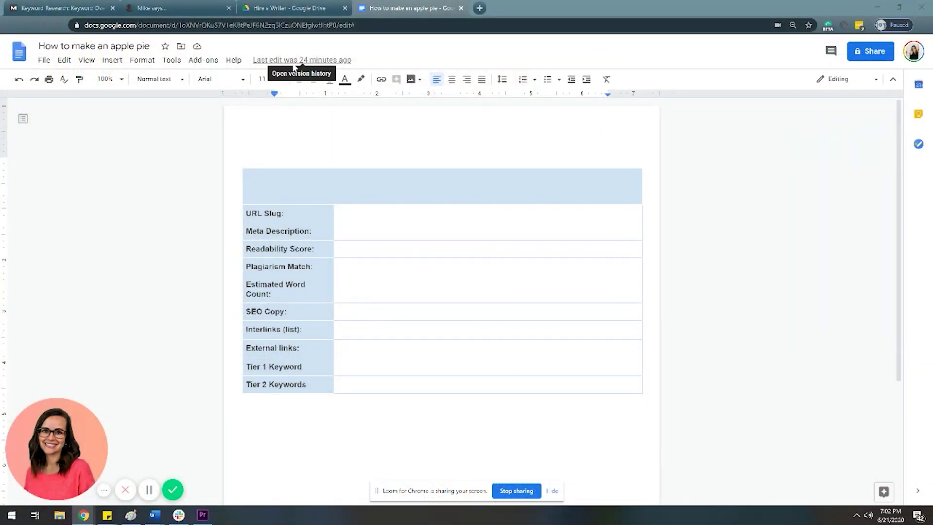
# - Enter "How to Make an Apple Pie" as the title in the table's header row
pyautogui.click(428, 185)
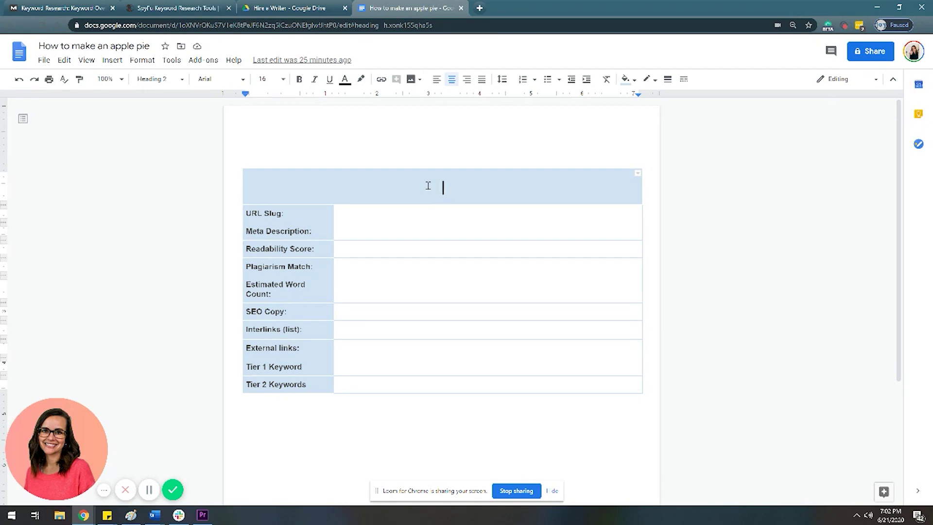
pyautogui.write('HOw to Make')
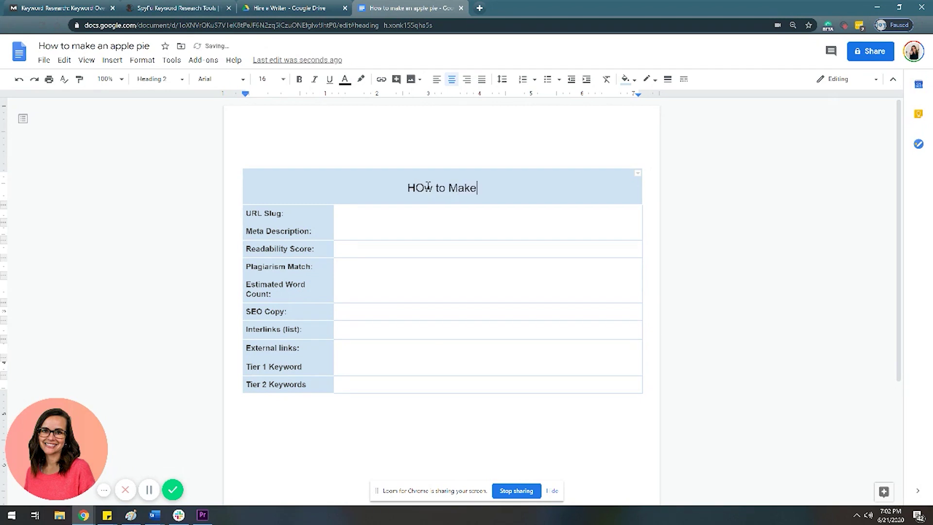
pyautogui.press('BackSpace')
pyautogui.press('BackSpace')
pyautogui.press('BackSpace')
pyautogui.press('BackSpace')
pyautogui.press('BackSpace')
pyautogui.press('BackSpace')
pyautogui.press('BackSpace')
pyautogui.press('BackSpace')
pyautogui.press('BackSpace')
pyautogui.press('BackSpace')
pyautogui.press('BackSpace')
pyautogui.write('H')
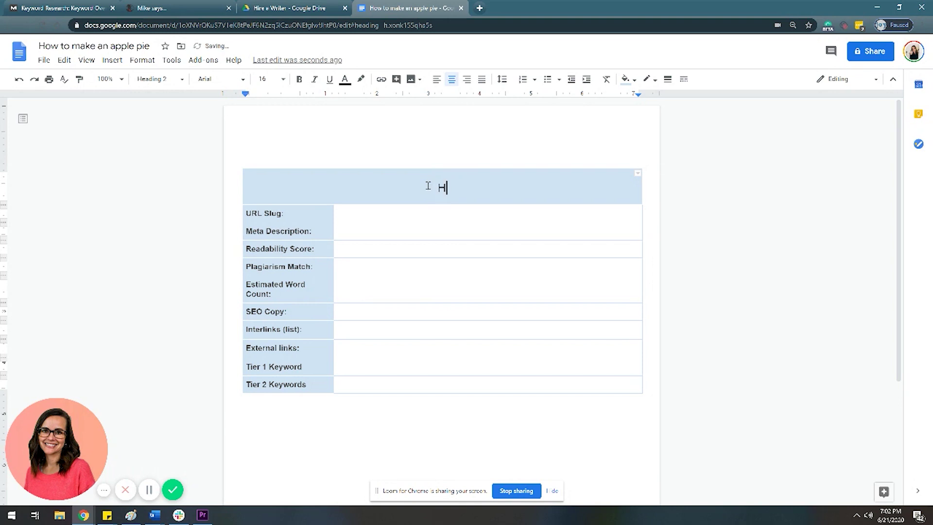
pyautogui.write('ow to Make an Appli')
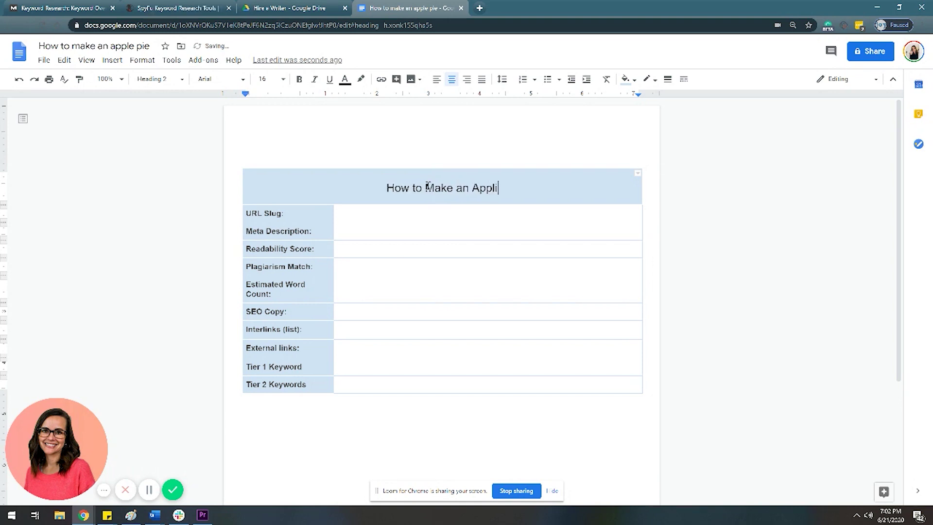
pyautogui.write('e Pie')
pyautogui.press('Left')
pyautogui.press('Left')
pyautogui.press('Left')
pyautogui.press('Left')
pyautogui.press('Left')
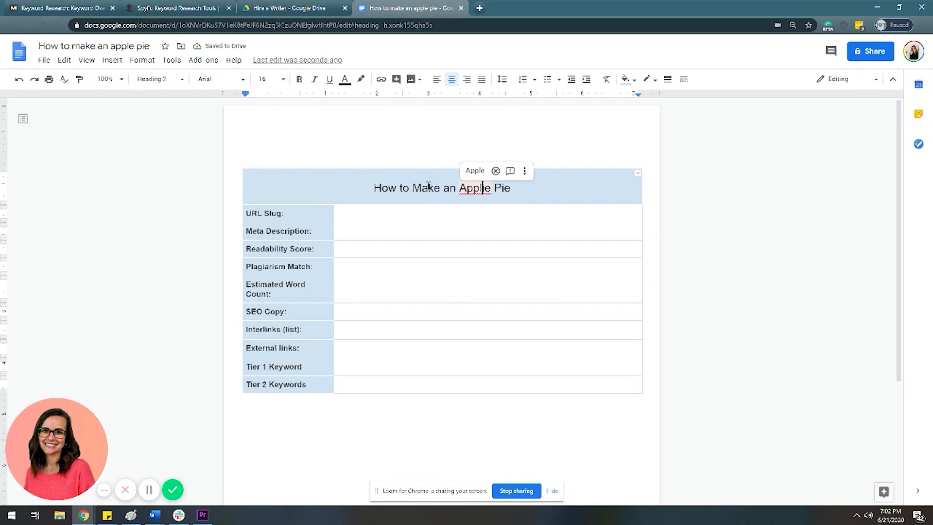
pyautogui.press('BackSpace')
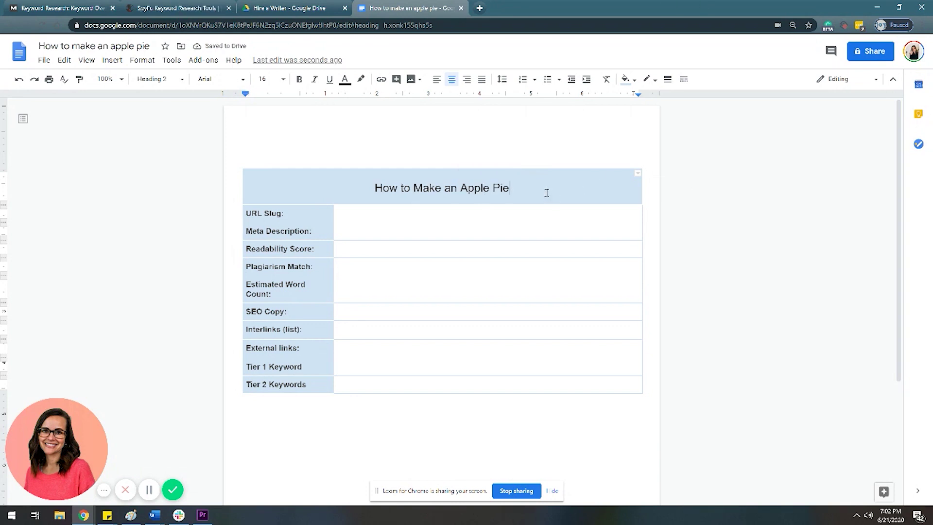
# - Arrange the document's browser window and a separate window with a new blank tab side by side
pyautogui.click(905, 6)
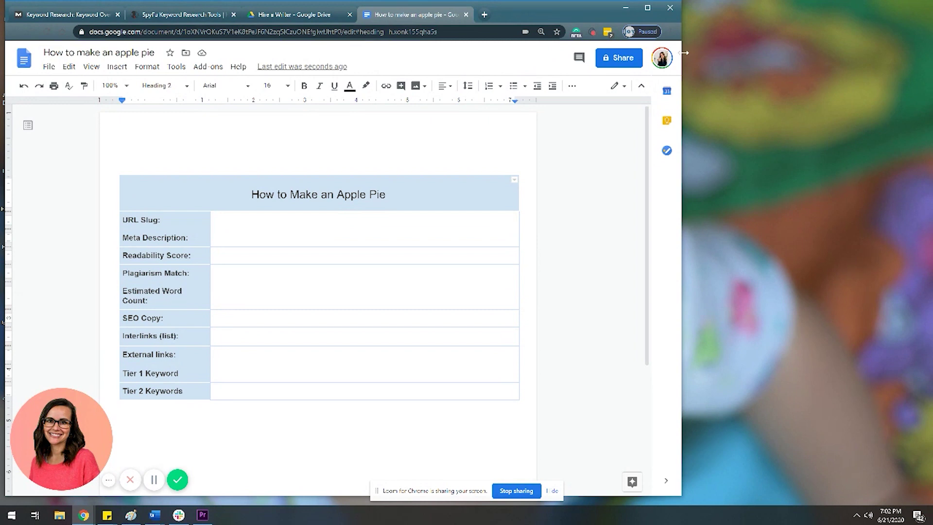
pyautogui.moveTo(684, 52); pyautogui.dragTo(521, 30)
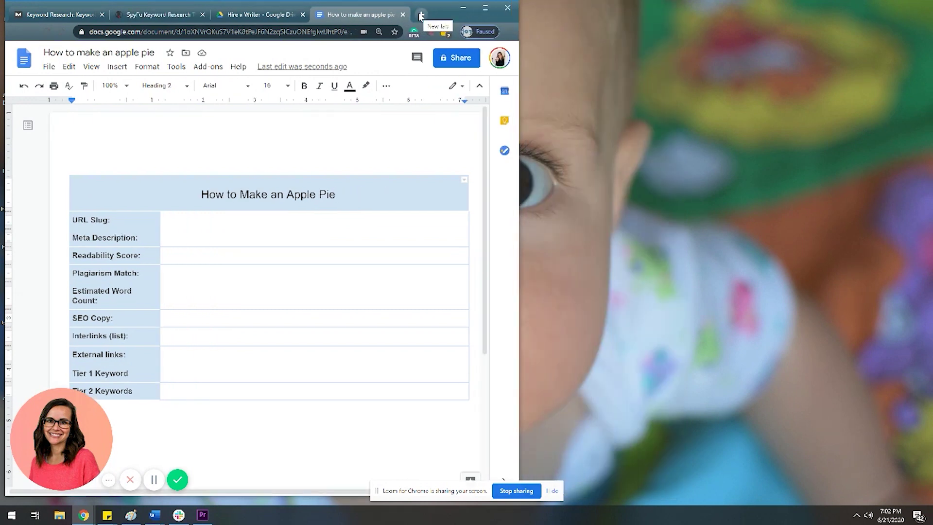
pyautogui.click(421, 15)
pyautogui.moveTo(379, 15); pyautogui.dragTo(825, 18)
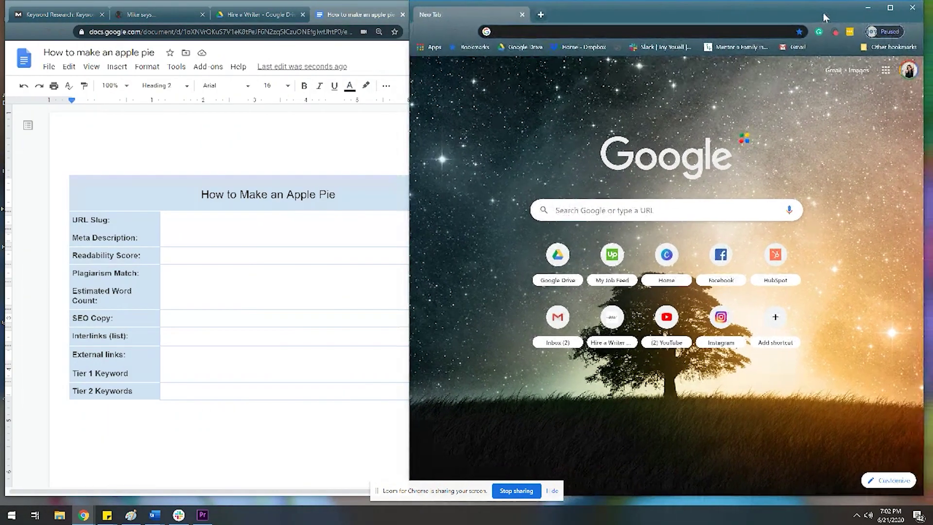
pyautogui.click(378, 19)
pyautogui.moveTo(518, 89); pyautogui.dragTo(458, 64)
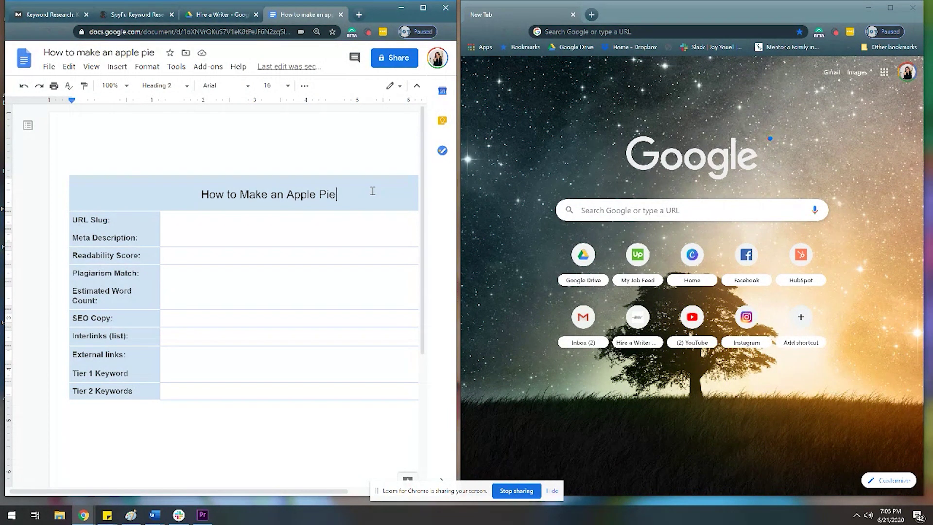
# - Copy the table's title and search Google for "How to Make an Apple Pie" in the new browser window
pyautogui.moveTo(372, 190); pyautogui.dragTo(121, 191)
pyautogui.hotkey('ctrl', 'c')
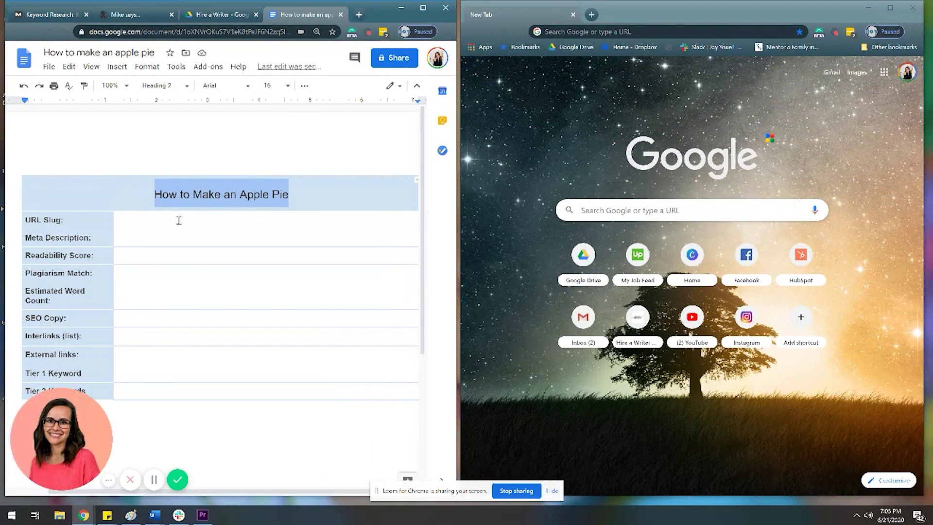
pyautogui.click(573, 31)
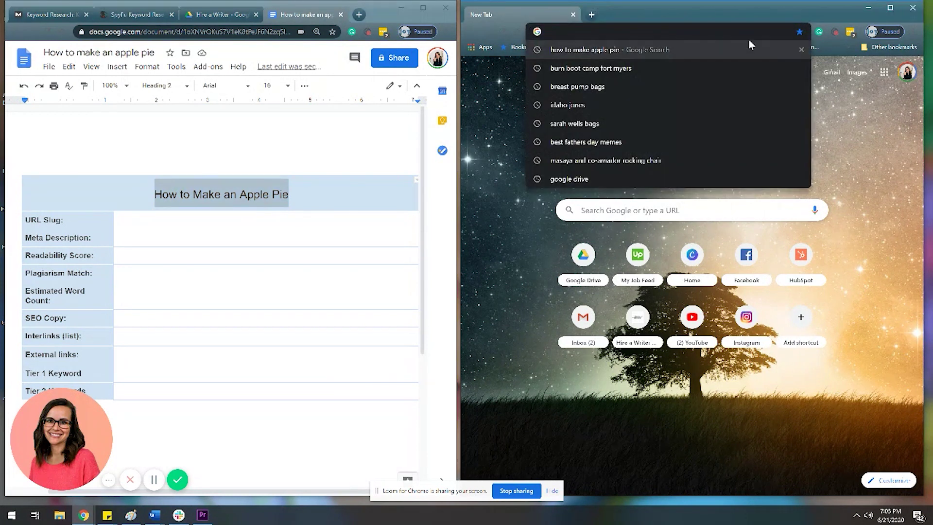
pyautogui.hotkey('ctrl', 'v')
pyautogui.press('Return')
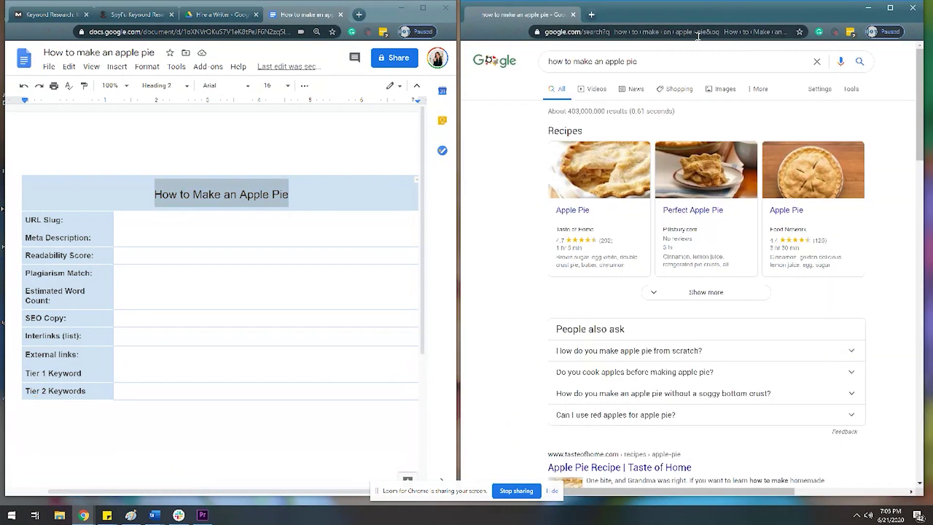
# - Open the Taste of Home apple pie recipe from the search results, copy its web address, and return to the results
pyautogui.scroll(-1, 644, 306)
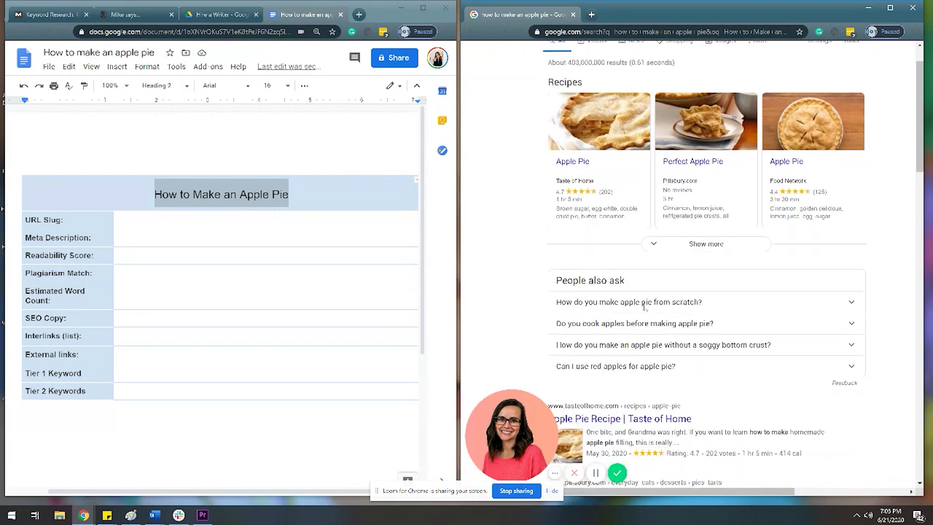
pyautogui.scroll(-3, 644, 306)
pyautogui.scroll(2, 675, 323)
pyautogui.scroll(-2, 674, 324)
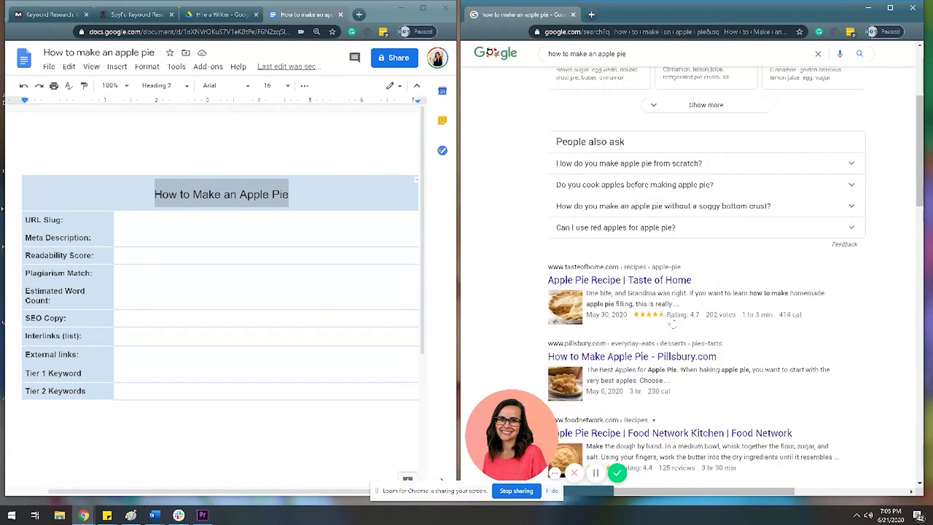
pyautogui.scroll(4, 674, 323)
pyautogui.scroll(-4, 674, 323)
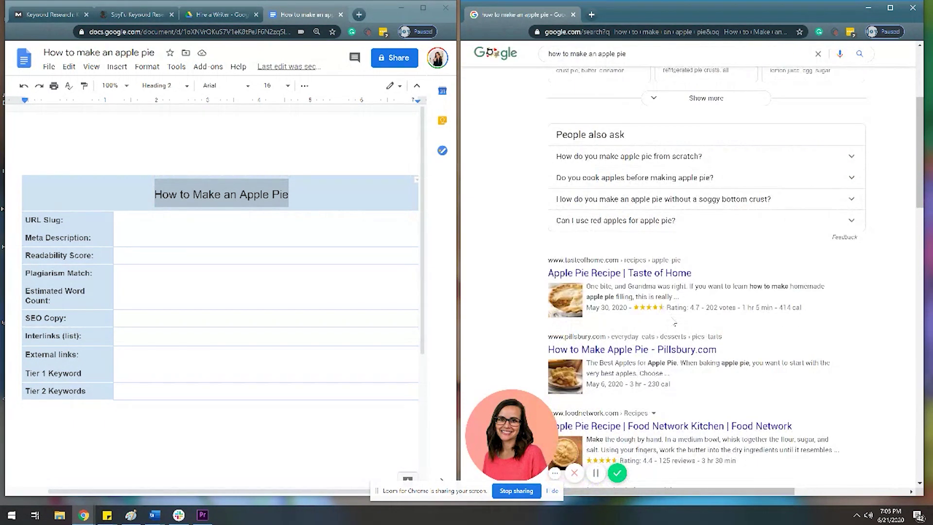
pyautogui.scroll(-1, 674, 323)
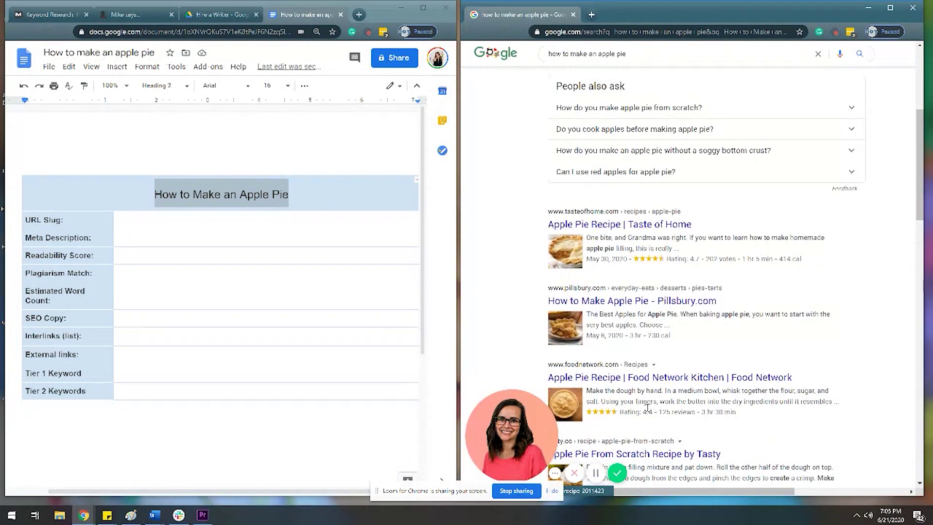
pyautogui.click(613, 302)
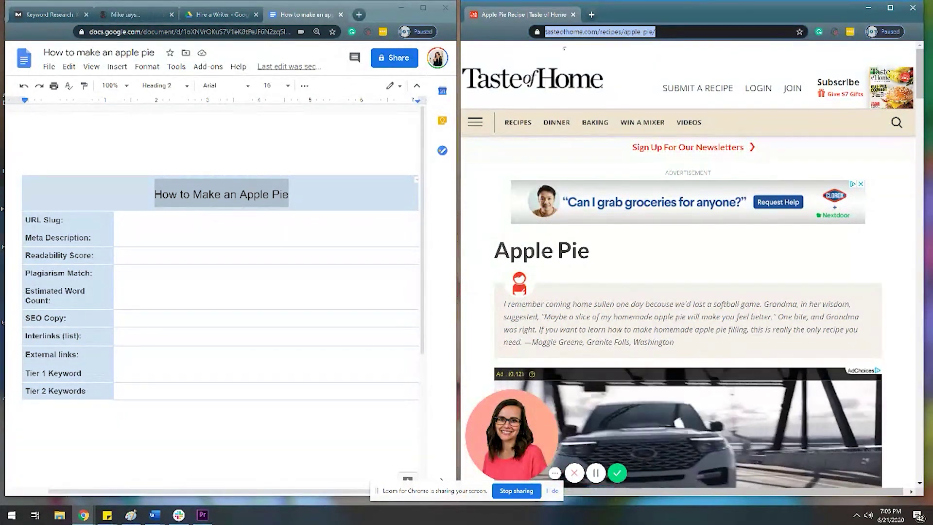
pyautogui.click(469, 37)
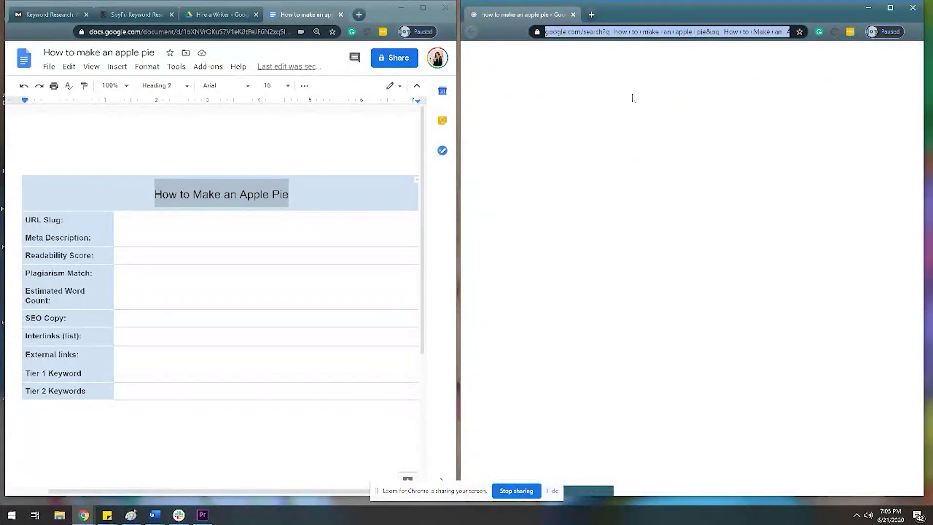
pyautogui.scroll(4, 726, 162)
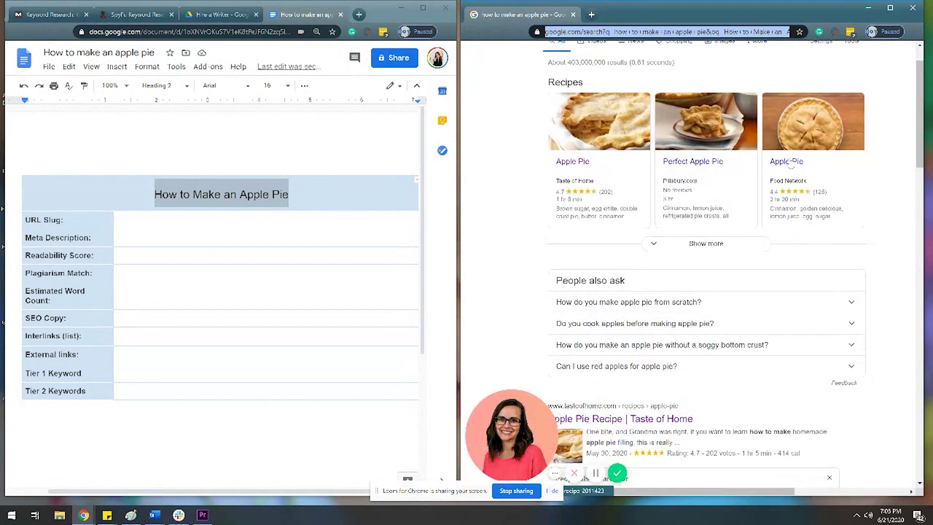
pyautogui.scroll(-2, 726, 162)
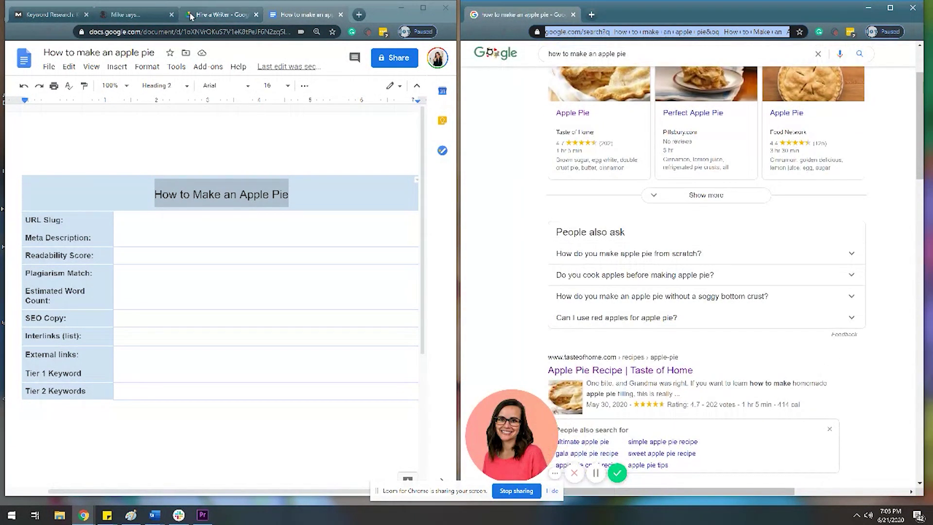
pyautogui.click(72, 17)
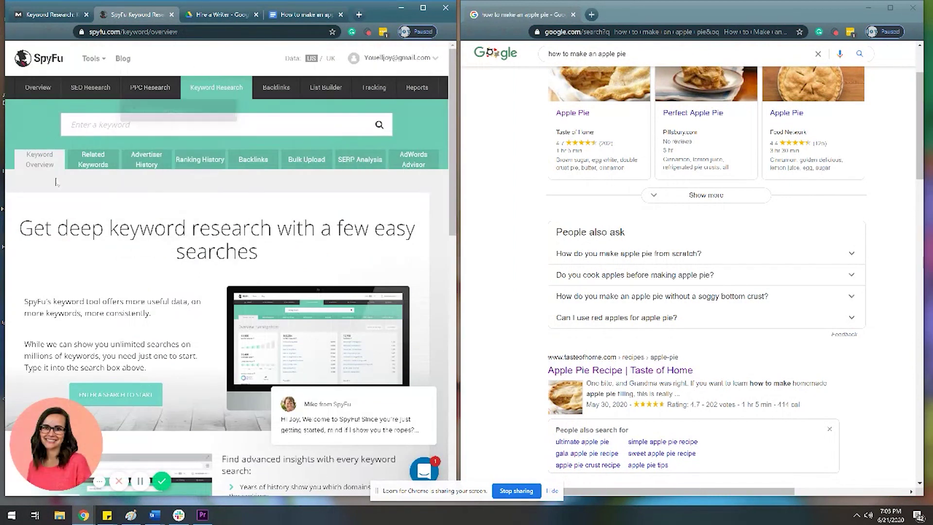
pyautogui.click(81, 164)
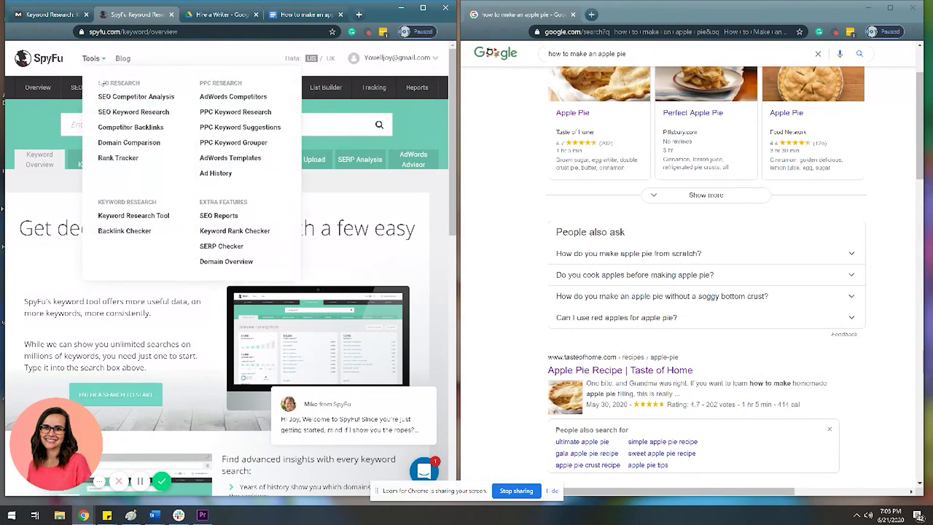
pyautogui.moveTo(73, 93)
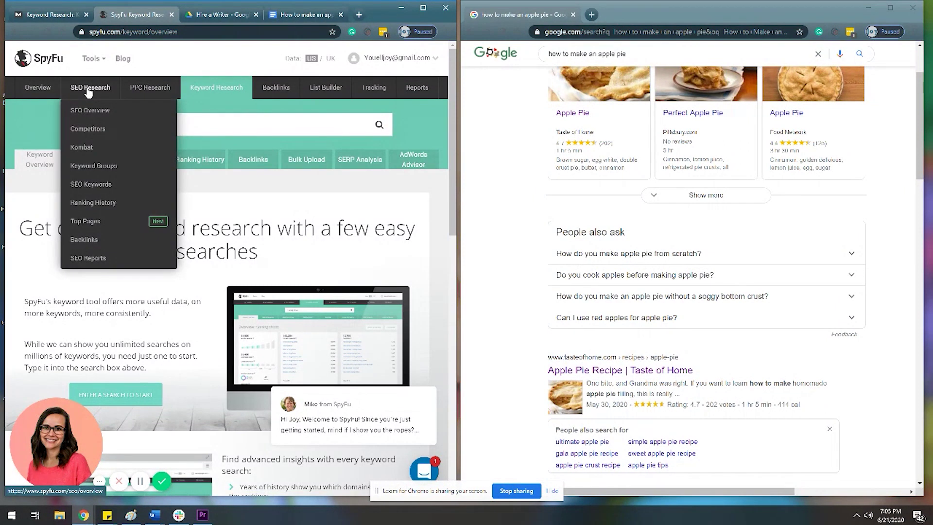
pyautogui.click(88, 112)
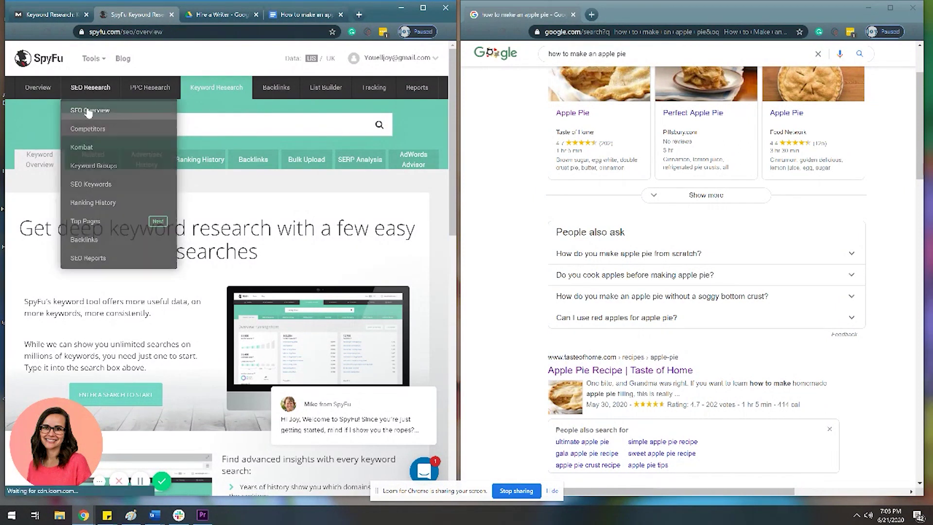
pyautogui.click(102, 124)
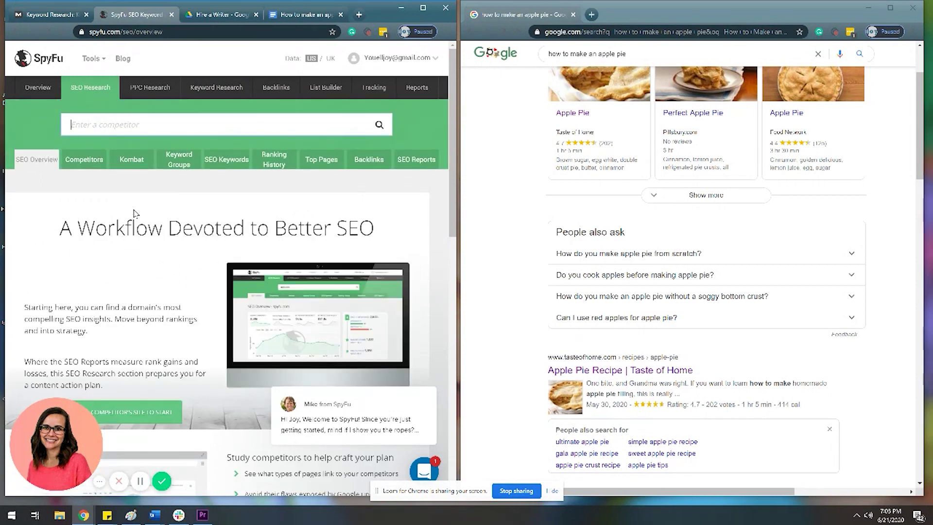
pyautogui.write('https://www.tasteofhome.com/recipes/apple-pie/')
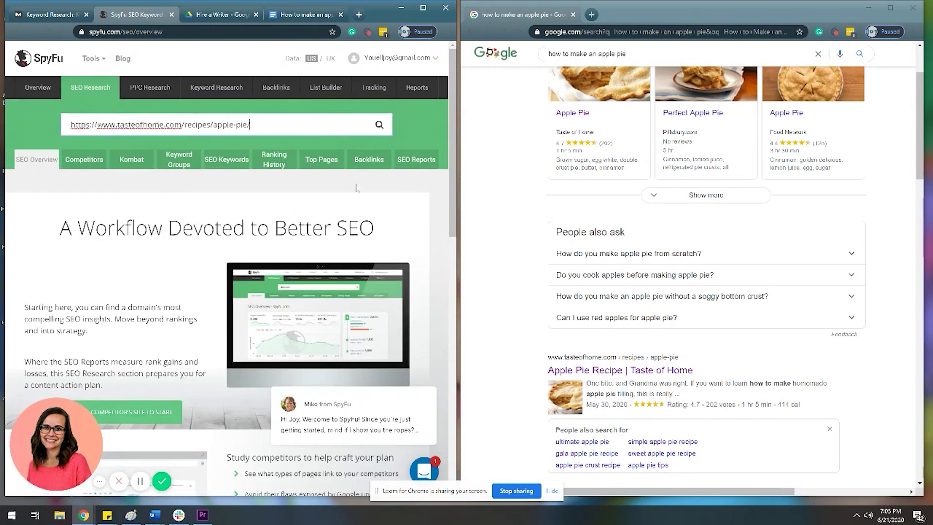
pyautogui.click(380, 126)
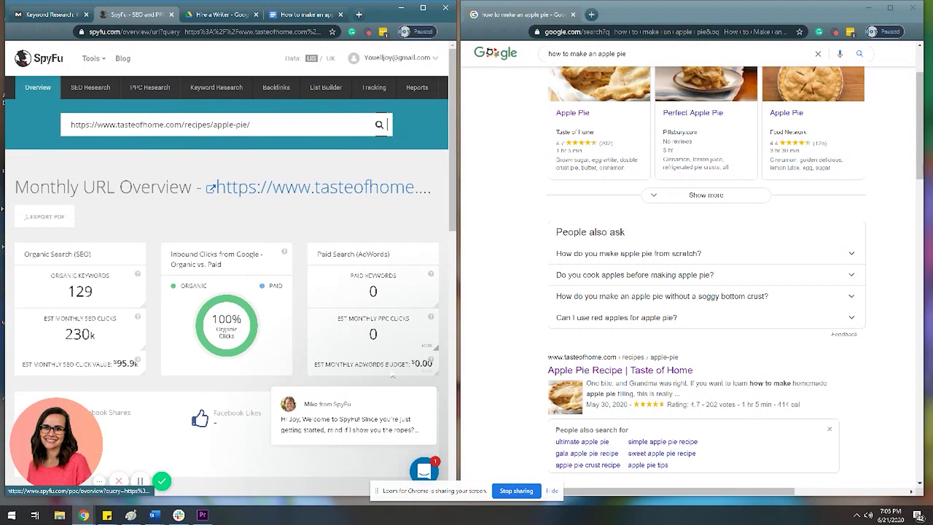
pyautogui.scroll(-10, 319, 312)
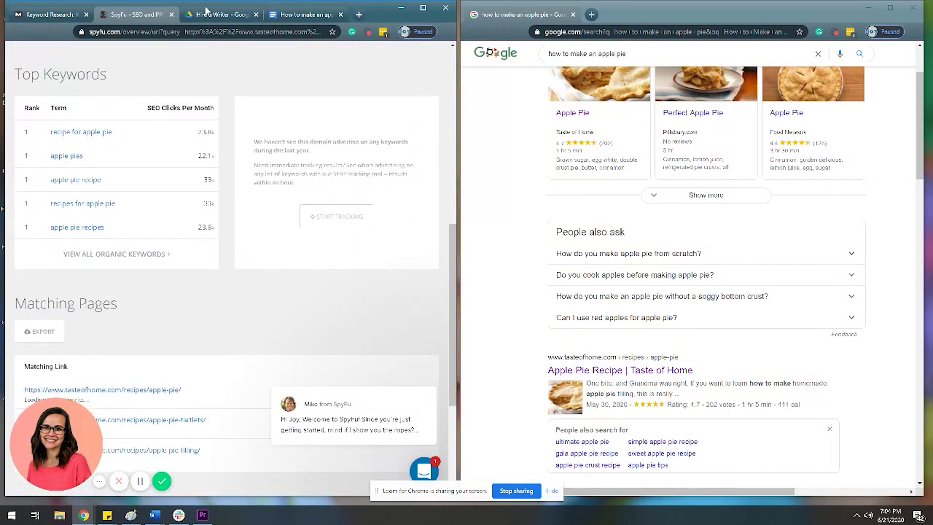
# - Move the apple pie document into its own window beside SpyFu's Top Keywords list
pyautogui.click(297, 14)
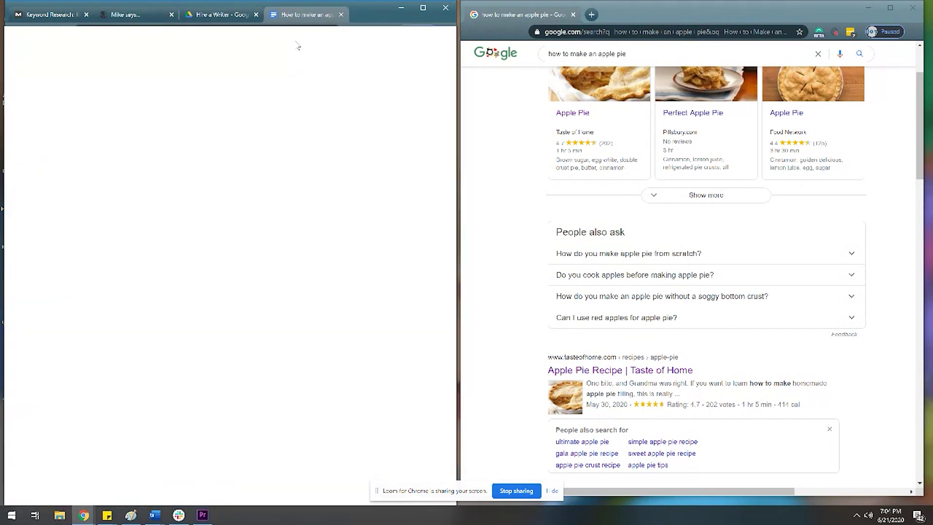
pyautogui.moveTo(304, 15); pyautogui.dragTo(703, 21)
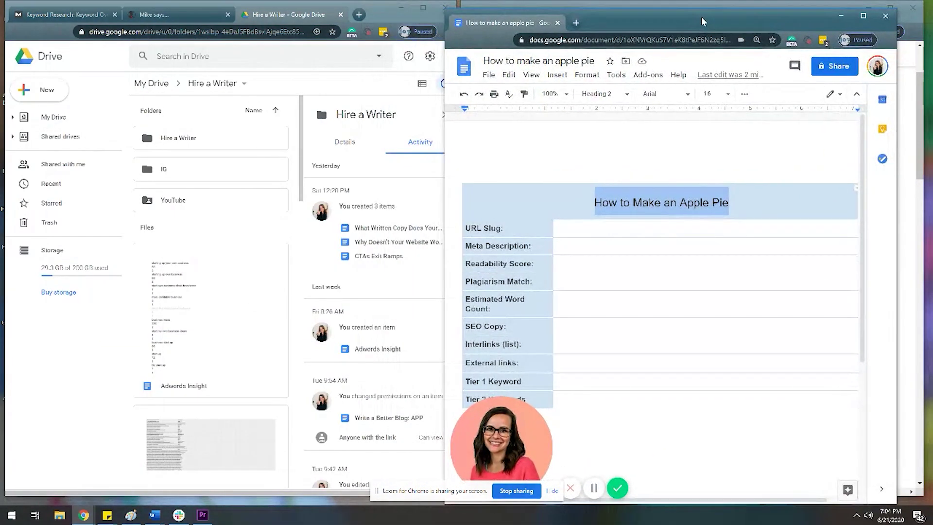
pyautogui.scroll(-1, 617, 352)
pyautogui.click(595, 348)
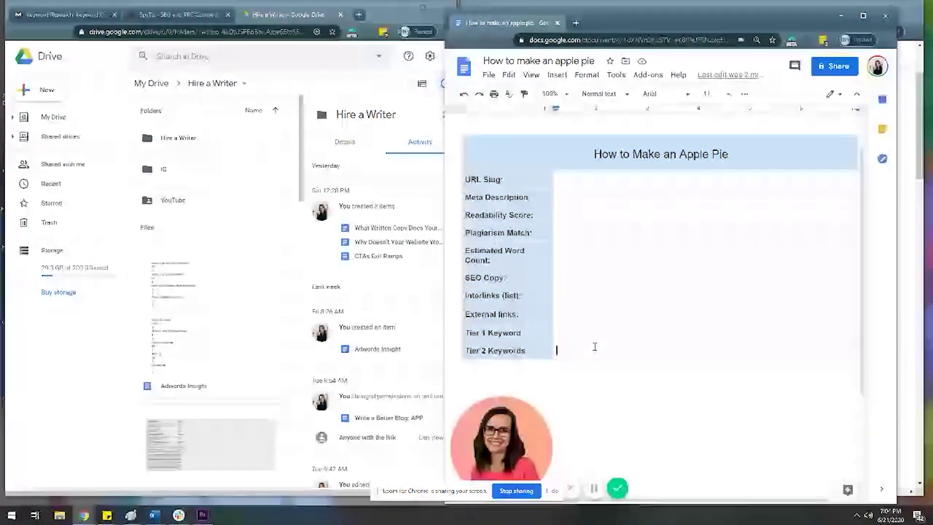
pyautogui.click(157, 11)
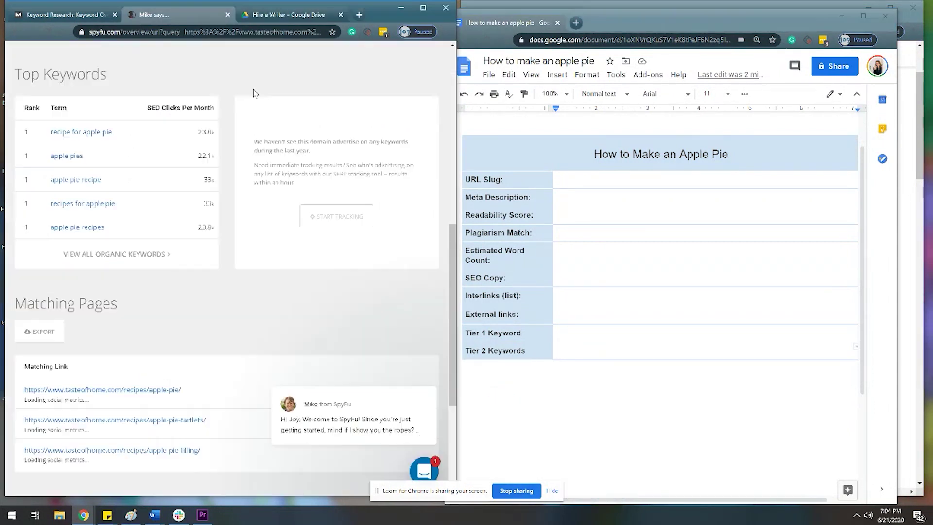
# - Fill the Tier 2 Keywords cell with the lines "Recipe for apple pie", "Apple pies", "Apple pie recipe" and "Recipes for apple pie"
pyautogui.click(601, 351)
pyautogui.write('r')
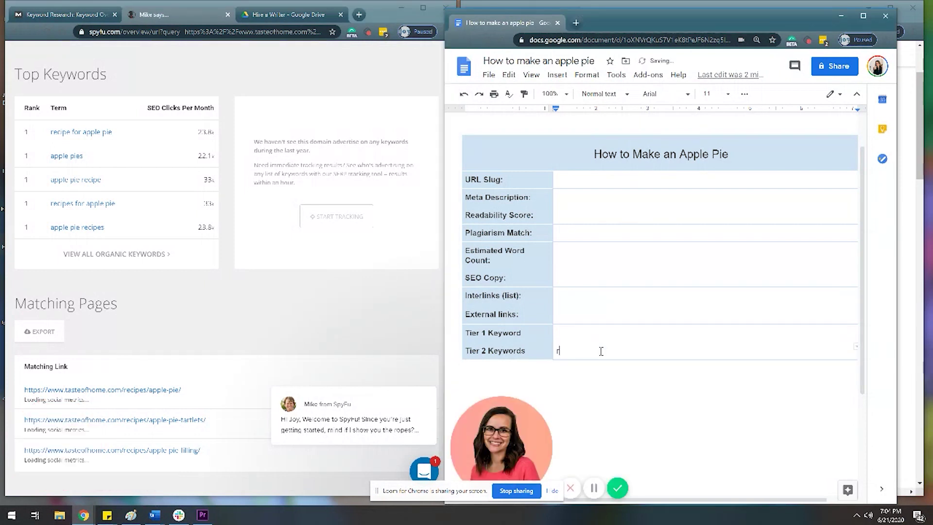
pyautogui.write('ecipe for apple pie')
pyautogui.press('Return')
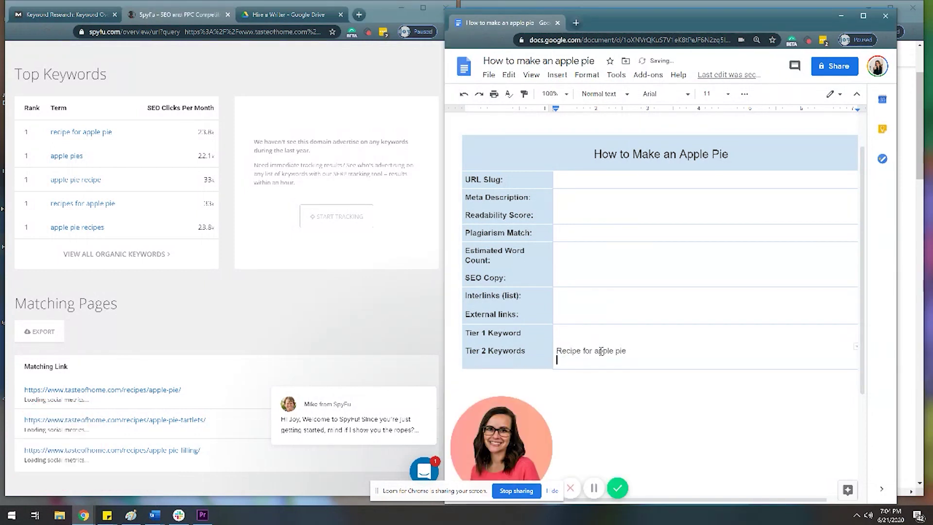
pyautogui.write('apple pie Apple pies')
pyautogui.press('Return')
pyautogui.write('apple pie re')
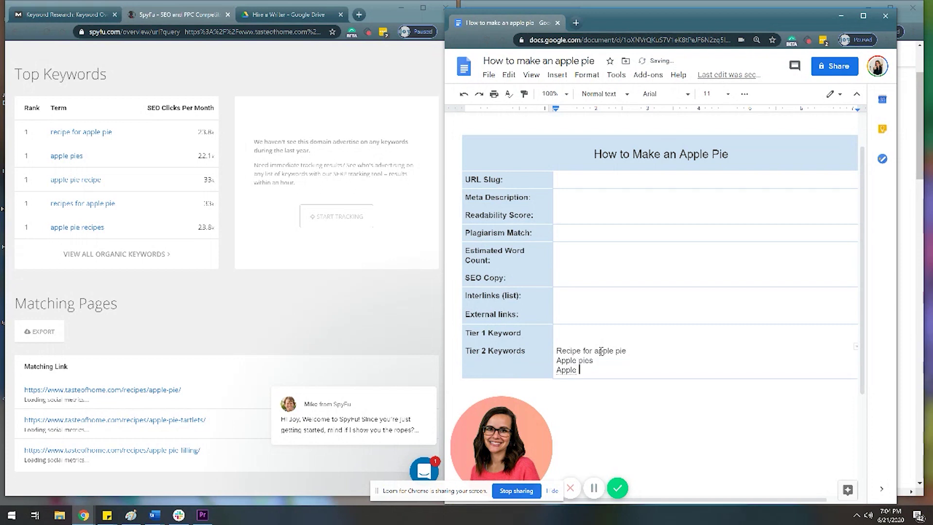
pyautogui.write('cipe')
pyautogui.press('Return')
pyautogui.write('recipe')
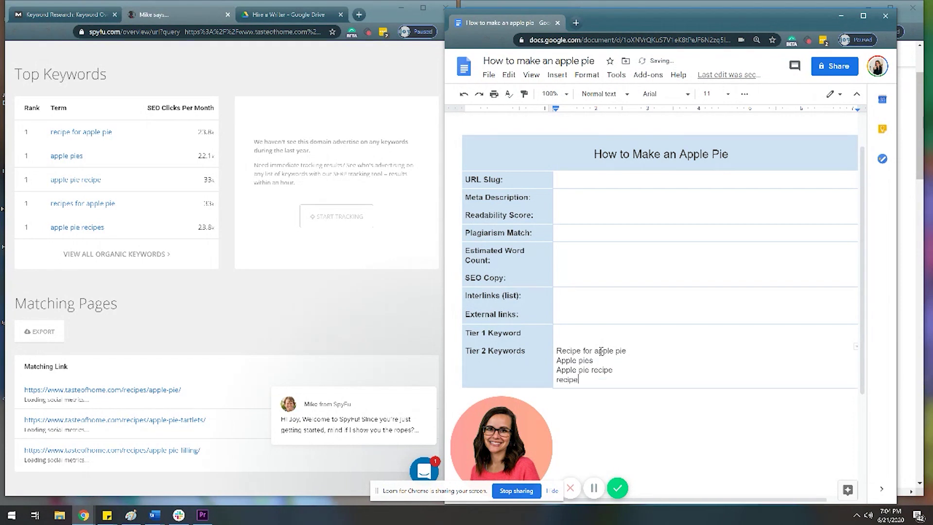
pyautogui.write('s for apple pie')
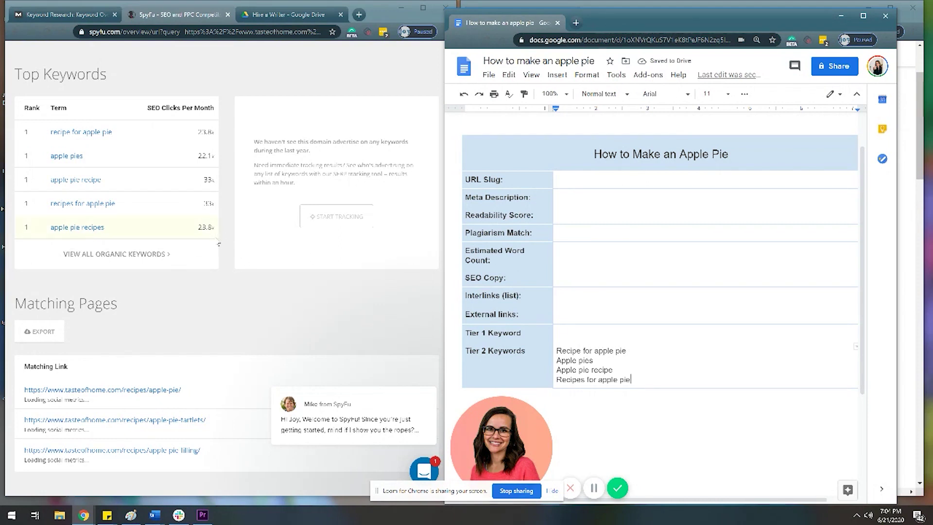
# - Open SpyFu's full list of organic keywords for the Taste of Home page and widen its window to fit the table columns
pyautogui.moveTo(219, 241); pyautogui.dragTo(24, 132)
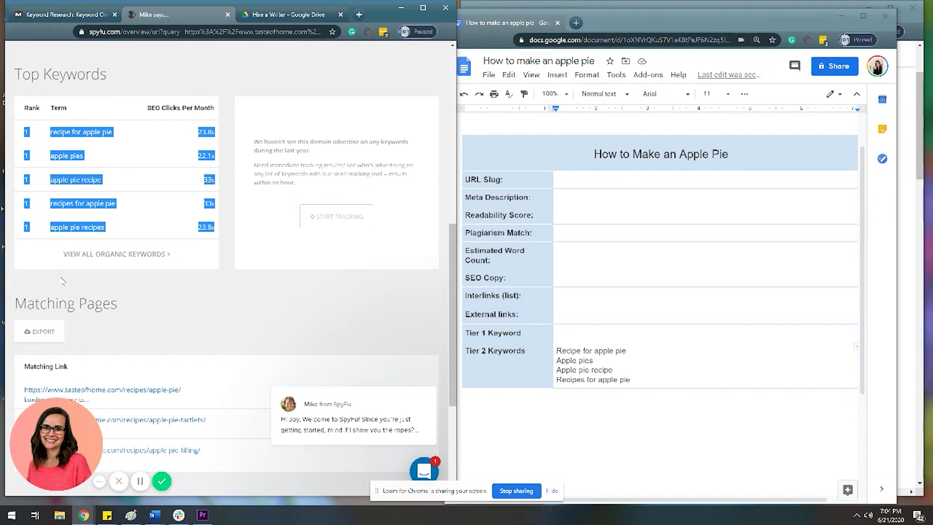
pyautogui.click(213, 258)
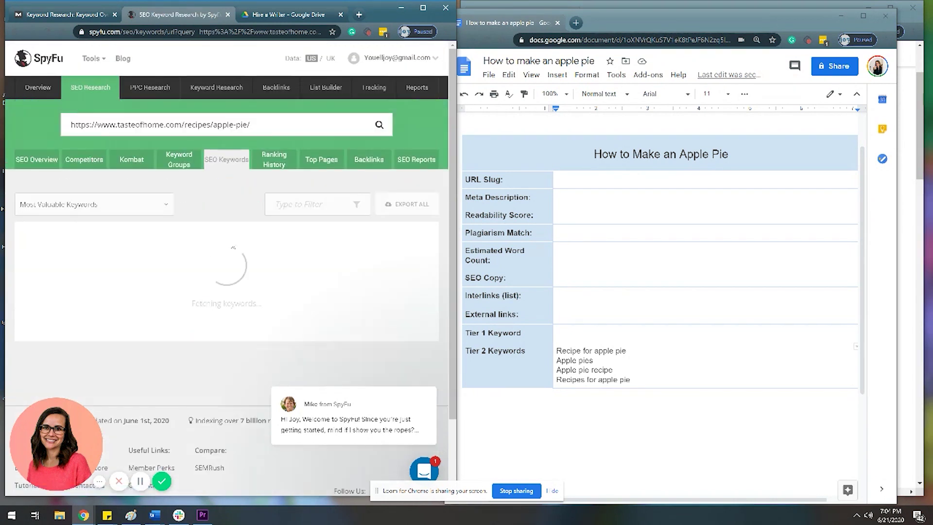
pyautogui.scroll(-6, 182, 223)
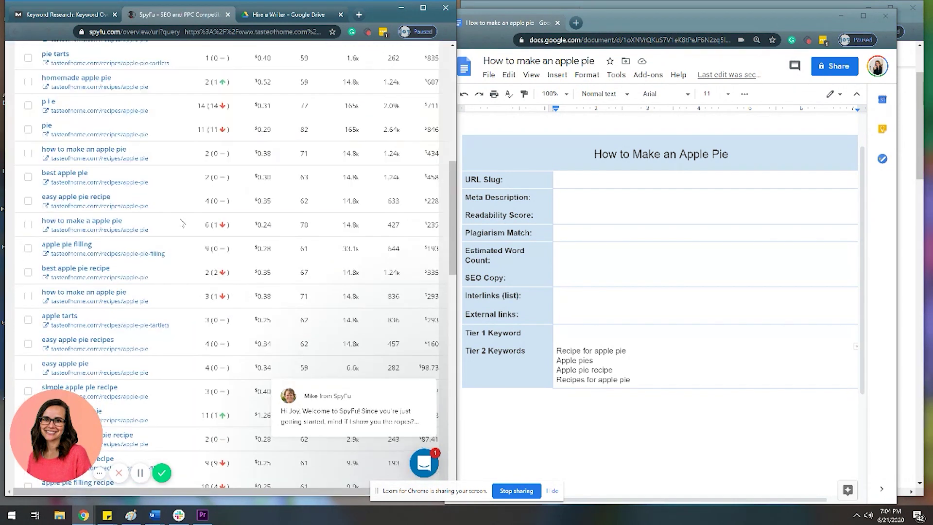
pyautogui.hotkey('alt', 'Left')
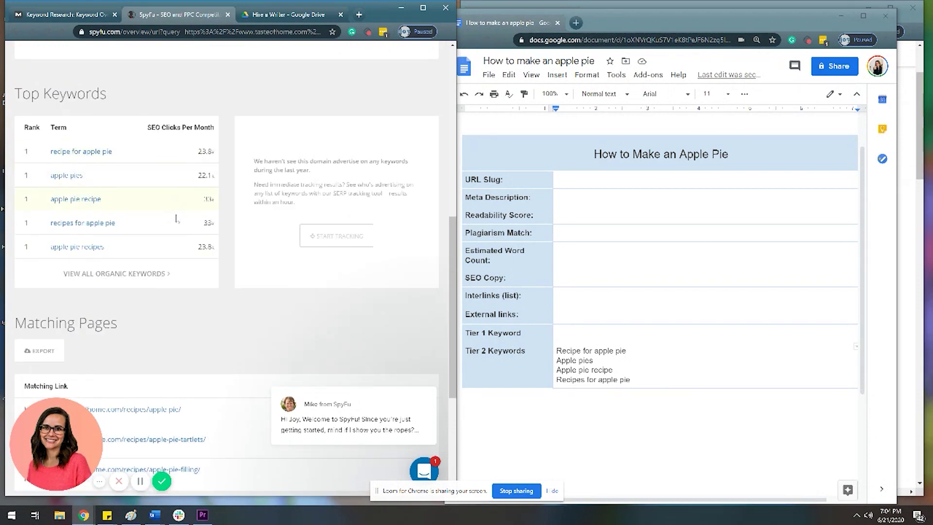
pyautogui.click(170, 273)
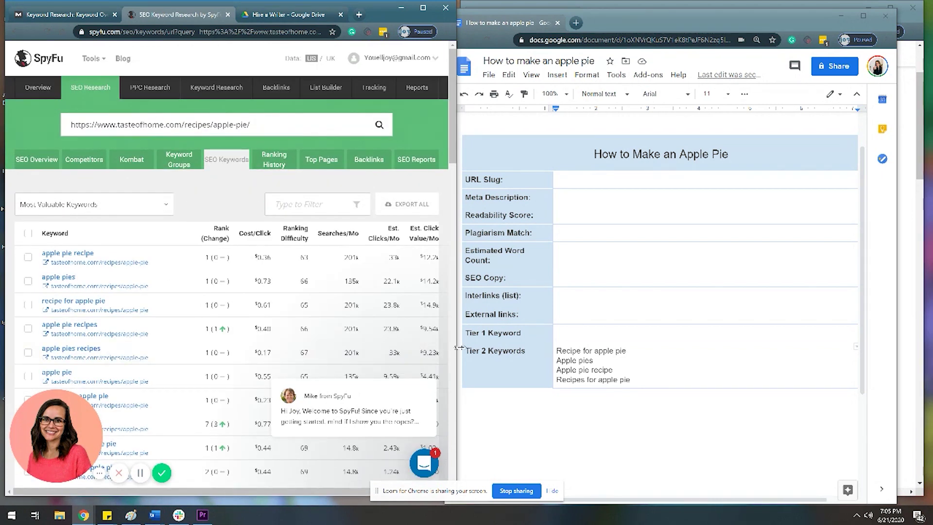
pyautogui.moveTo(456, 347); pyautogui.dragTo(492, 347)
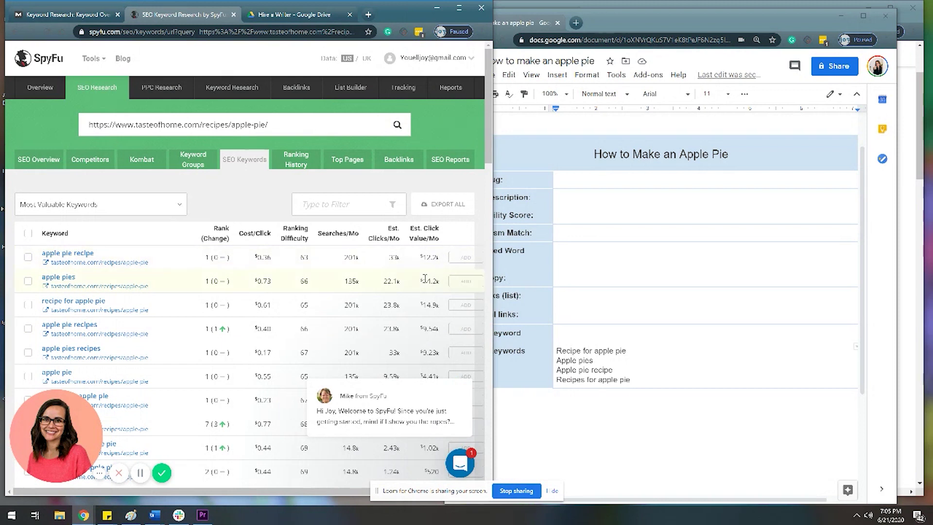
# - Examine the monthly searches and ranking difficulty of the keywords to find less competitive apple pie terms
pyautogui.scroll(-1, 423, 282)
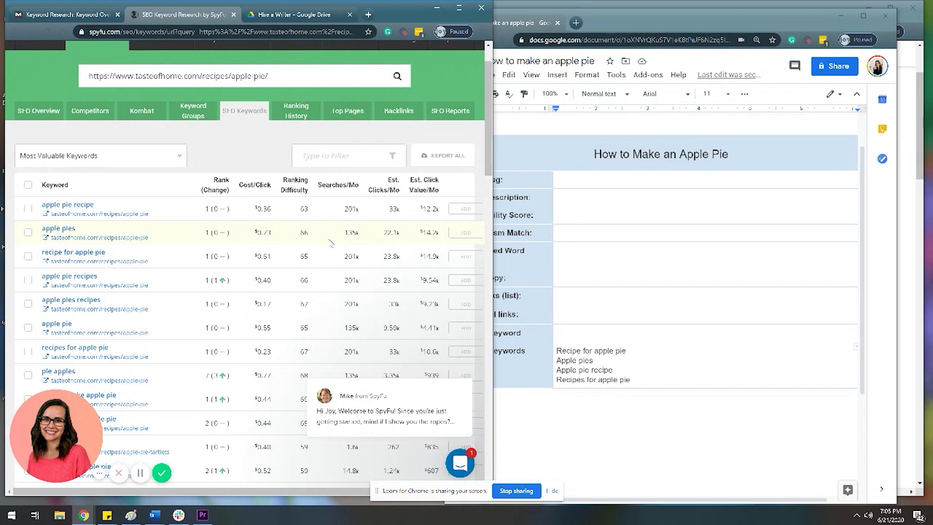
pyautogui.scroll(-5, 331, 243)
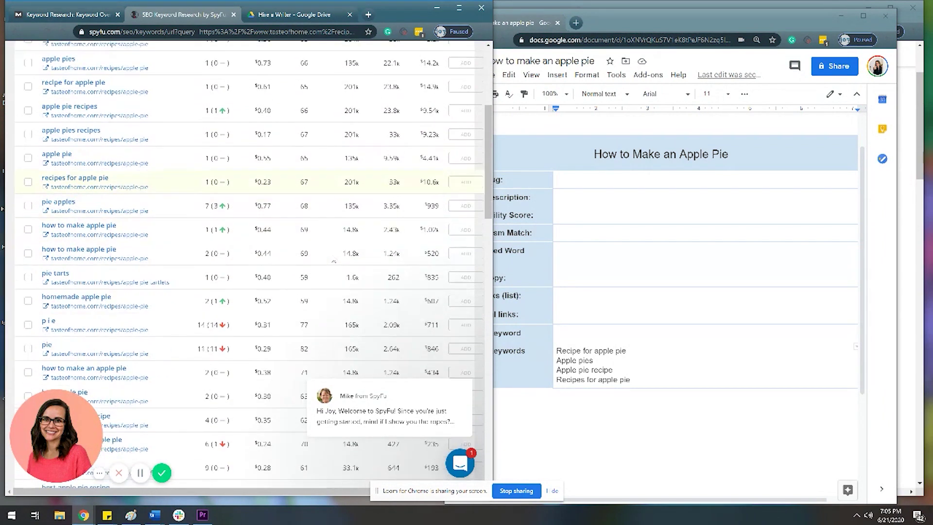
pyautogui.moveTo(366, 260); pyautogui.dragTo(51, 257)
pyautogui.click(366, 259)
pyautogui.scroll(-6, 367, 292)
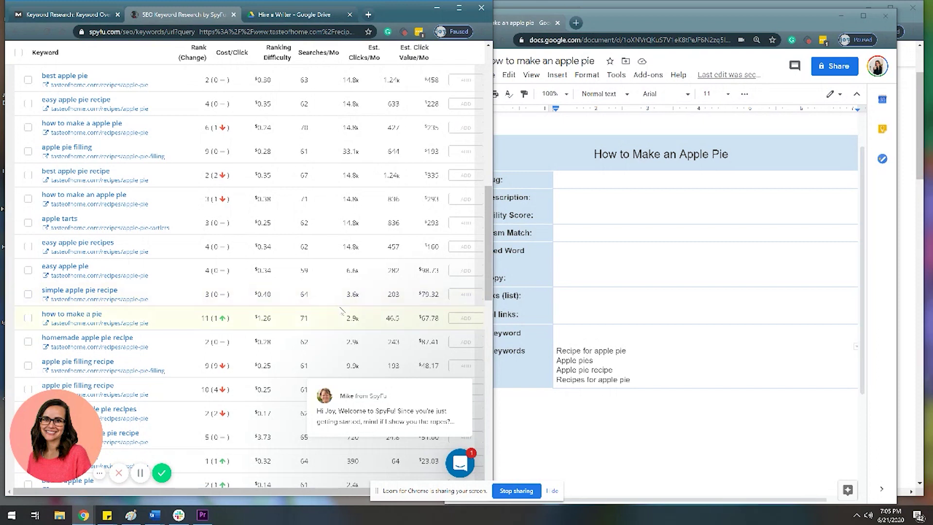
pyautogui.scroll(-2, 342, 323)
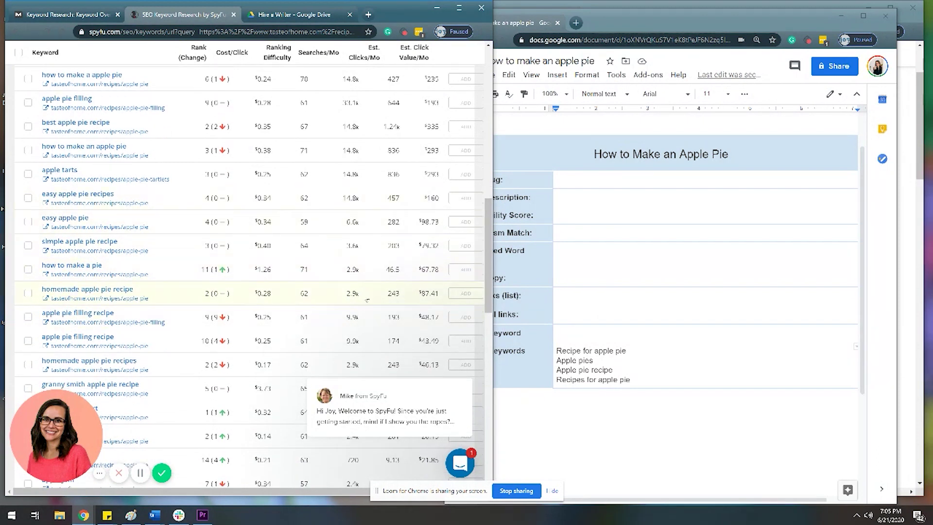
pyautogui.moveTo(362, 294); pyautogui.dragTo(41, 228)
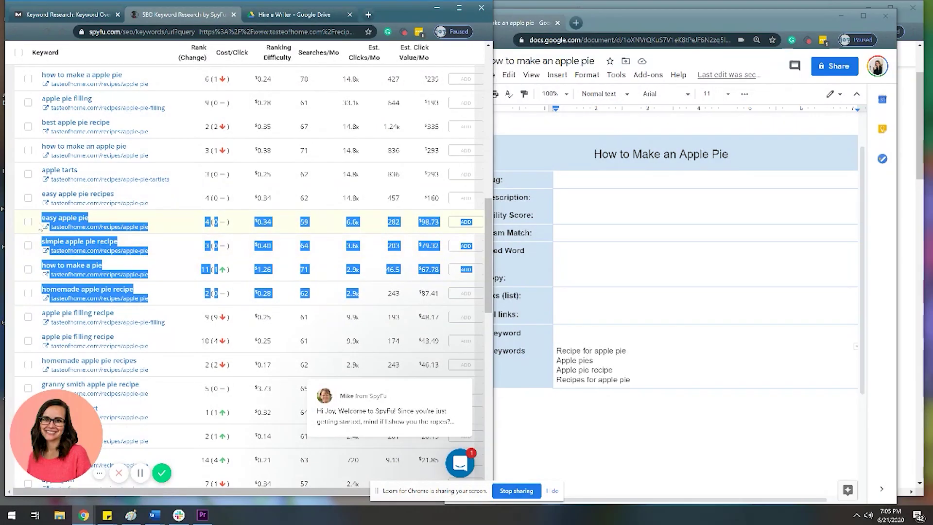
pyautogui.click(365, 303)
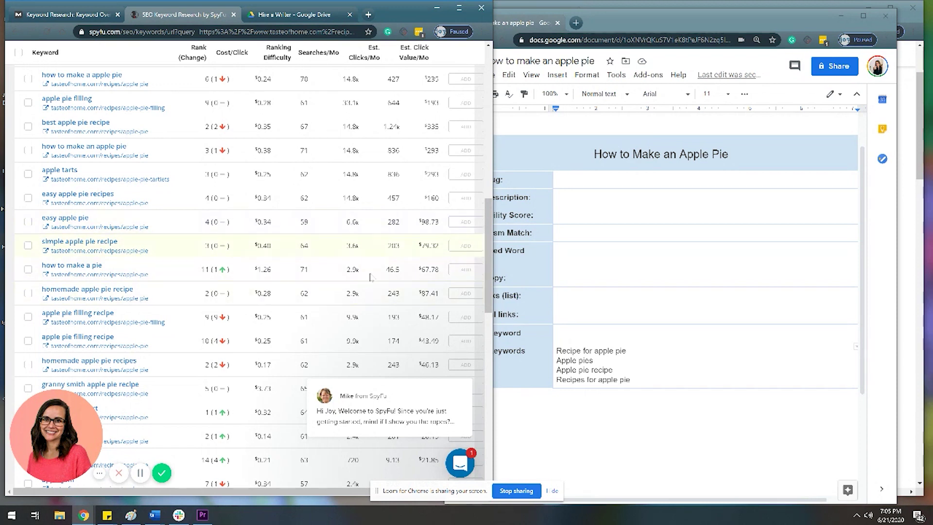
# - Replace the existing Tier 2 keywords in the document with "Easy apple pie" and "Simple apple pie recipe" on separate lines
pyautogui.moveTo(632, 382); pyautogui.dragTo(559, 354)
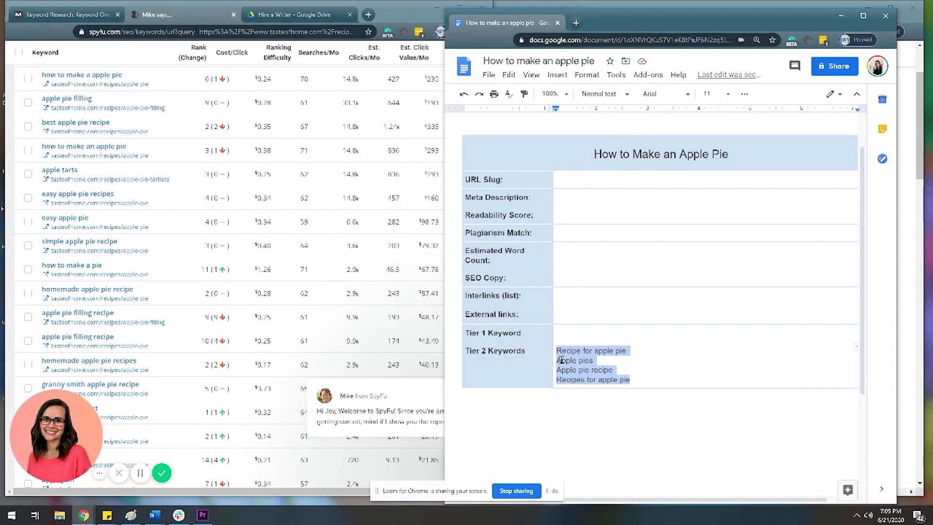
pyautogui.press('BackSpace')
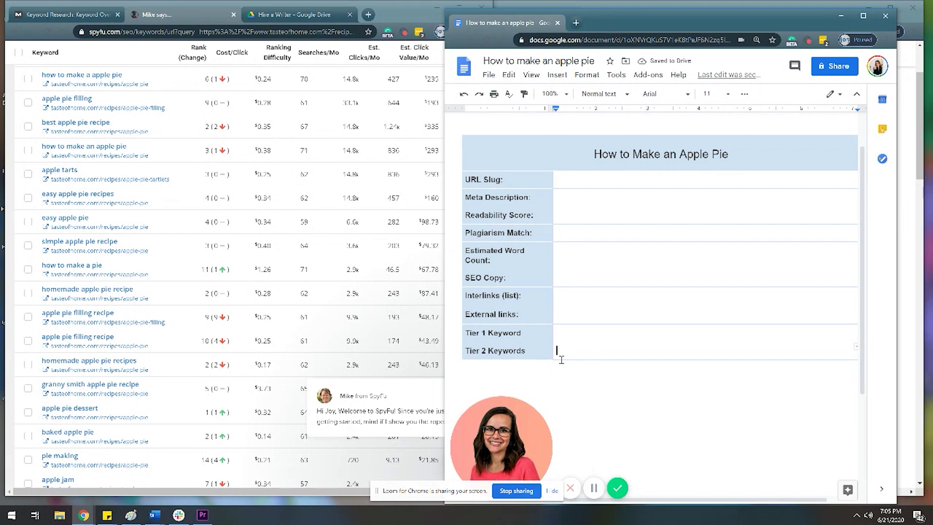
pyautogui.write('Easy a')
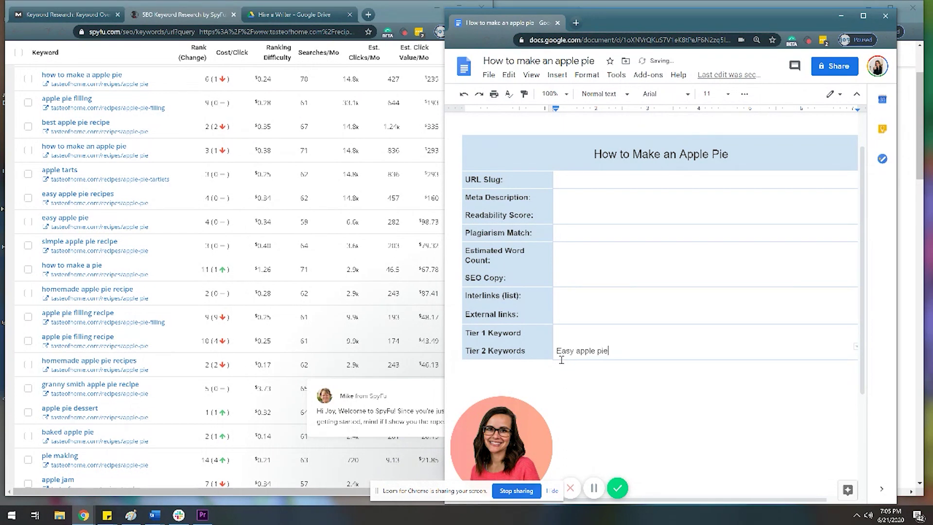
pyautogui.write('pple pie')
pyautogui.press('Return')
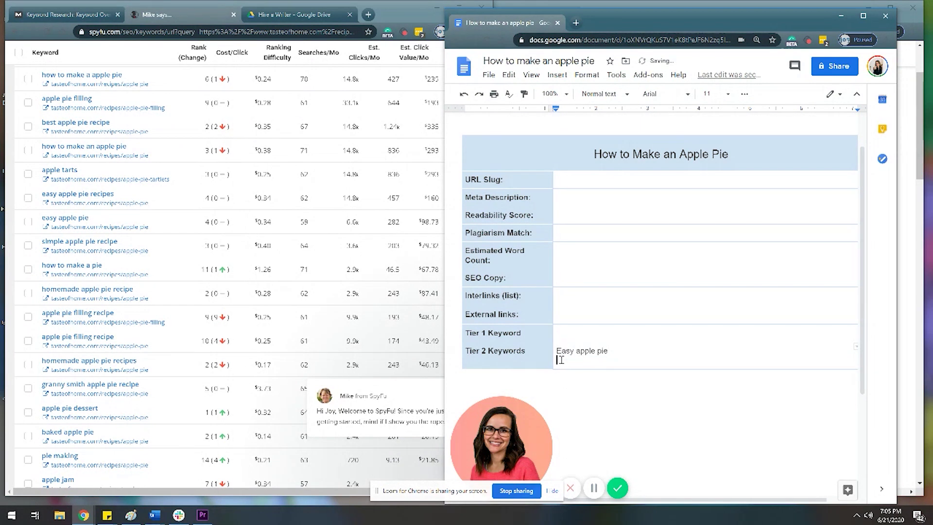
pyautogui.write('Simple apple pie recipe')
pyautogui.press('Return')
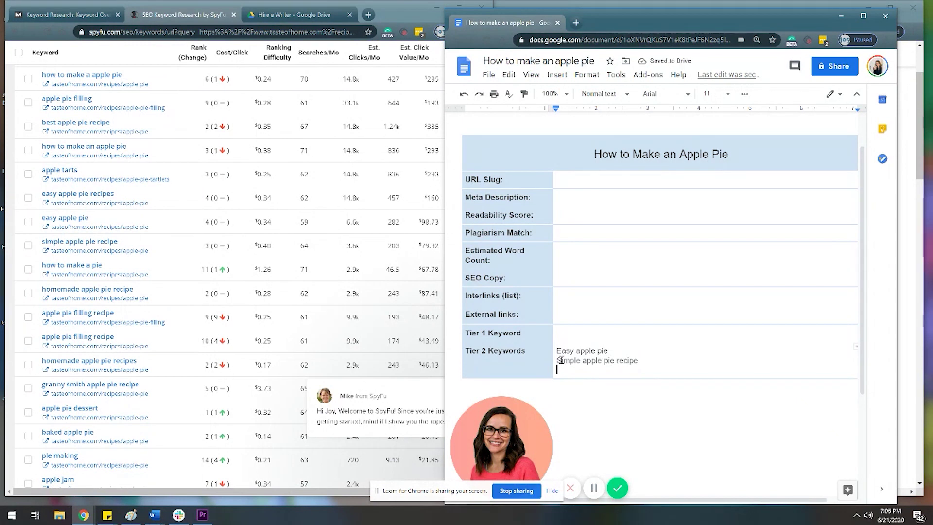
# - Add "How to make a pie", "Homemade apple pie recipe" and "Homemade apple pie recipes" as further lines of Tier 2 keywords
pyautogui.write('How to mak a p')
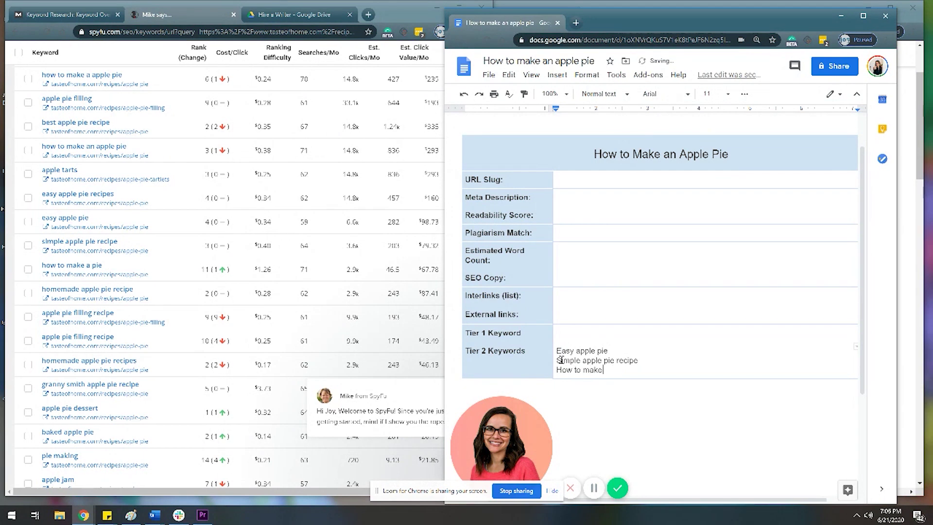
pyautogui.write(' a pie')
pyautogui.press('Return')
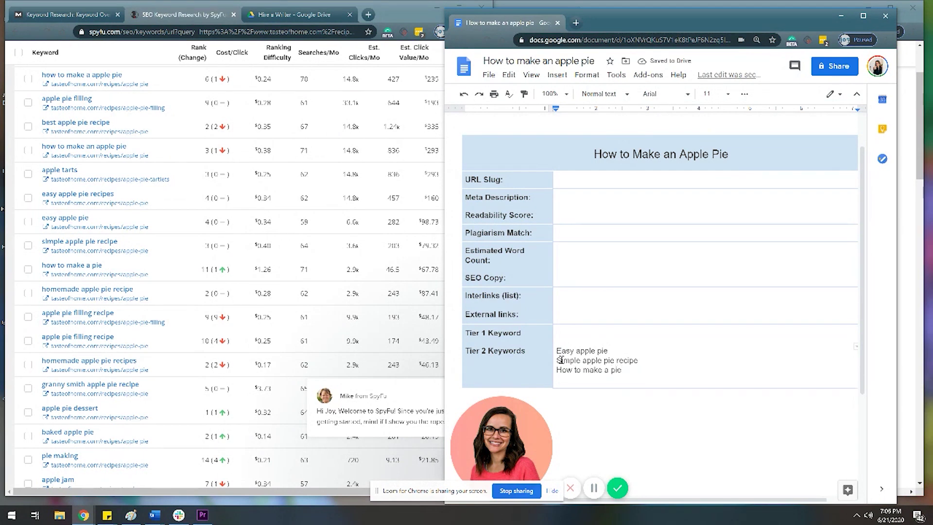
pyautogui.write('Homemade ')
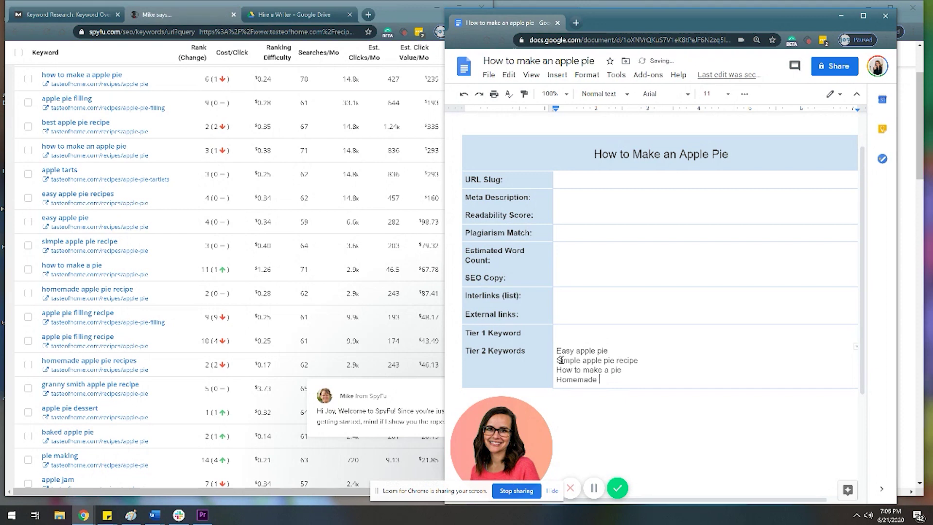
pyautogui.write('apple pie recipe')
pyautogui.press('Return')
pyautogui.write('H')
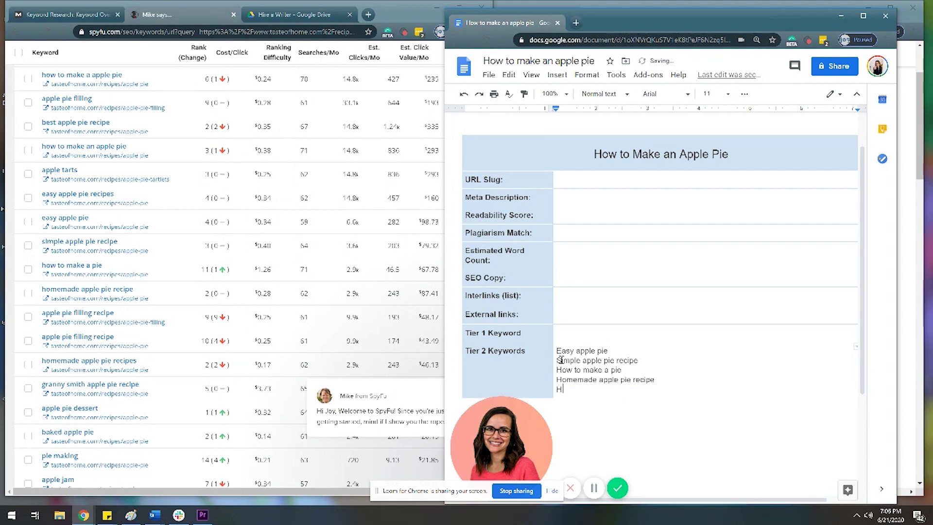
pyautogui.write('omemade appl')
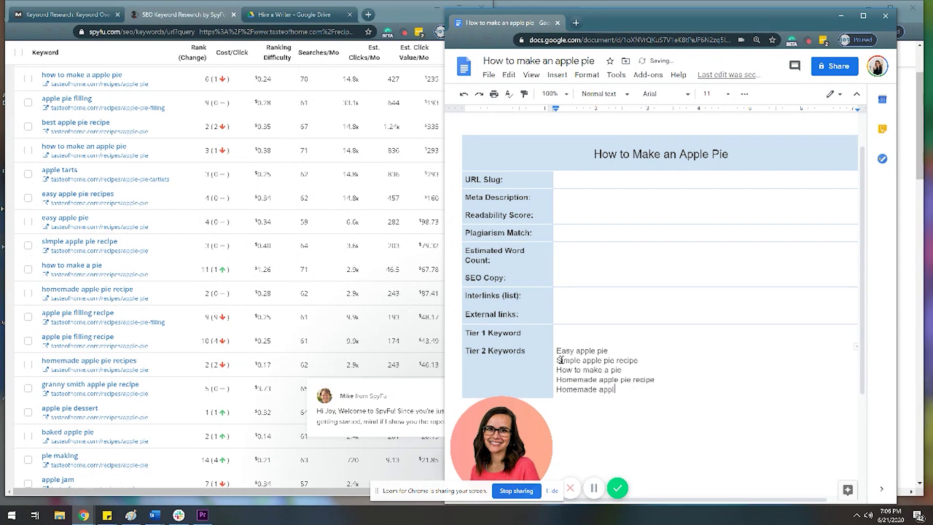
pyautogui.write('e pie recipes')
pyautogui.press('Return')
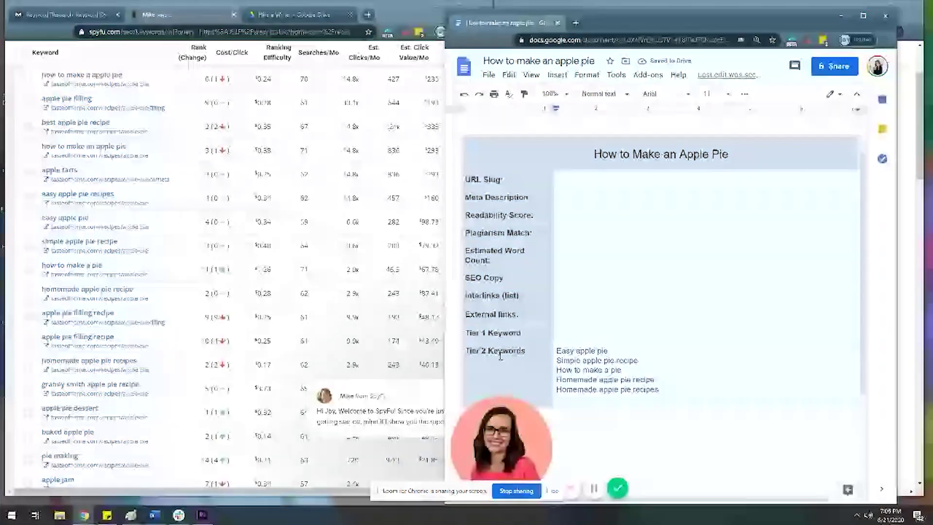
# - Look further down SpyFu's keyword list and add "Baked apple pie" to the Tier 2 keywords
pyautogui.scroll(-2, 422, 319)
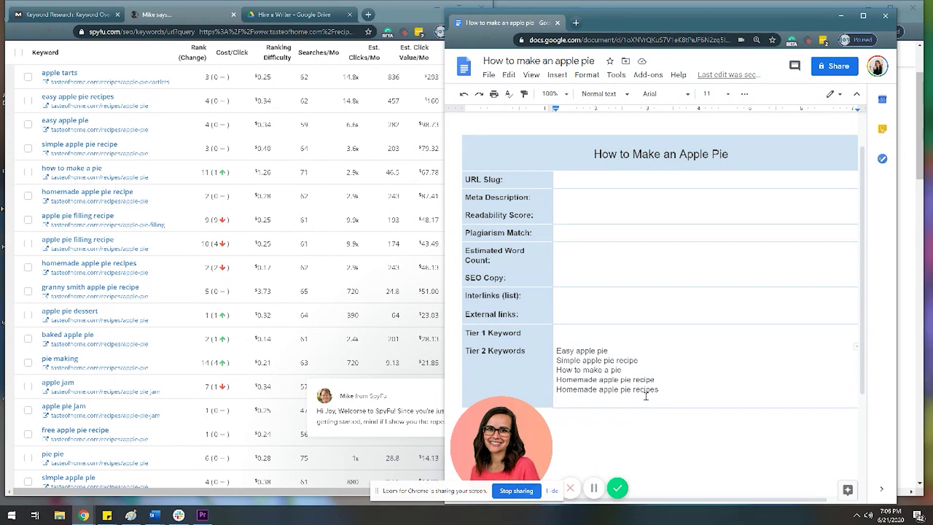
pyautogui.write('Ba')
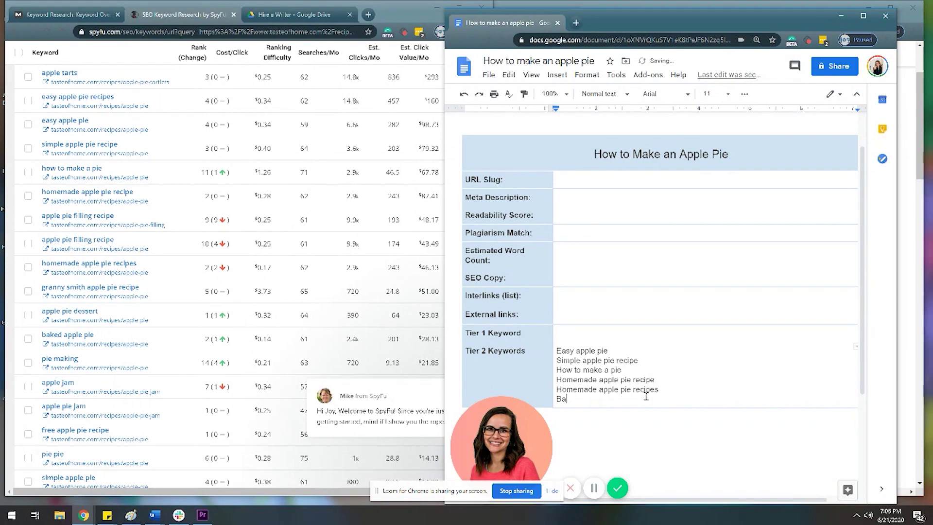
pyautogui.write('ked apple pie')
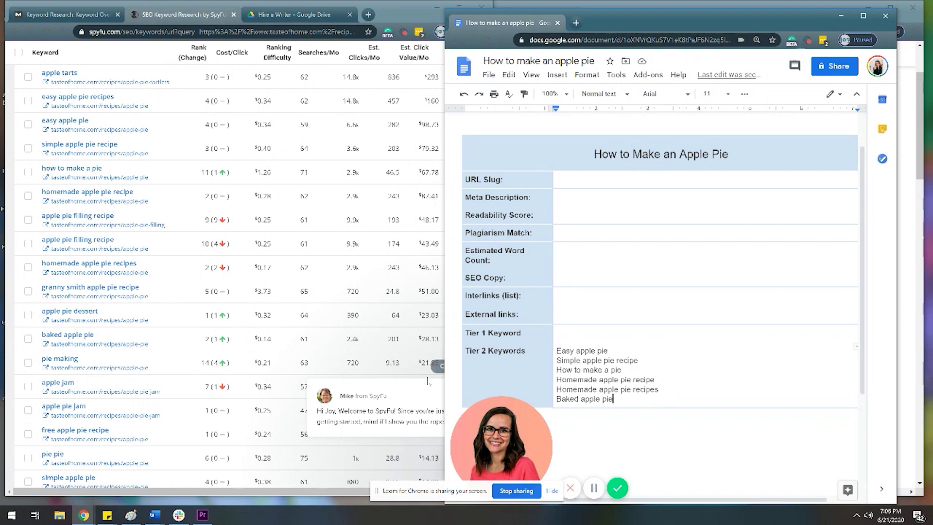
pyautogui.scroll(-2, 350, 304)
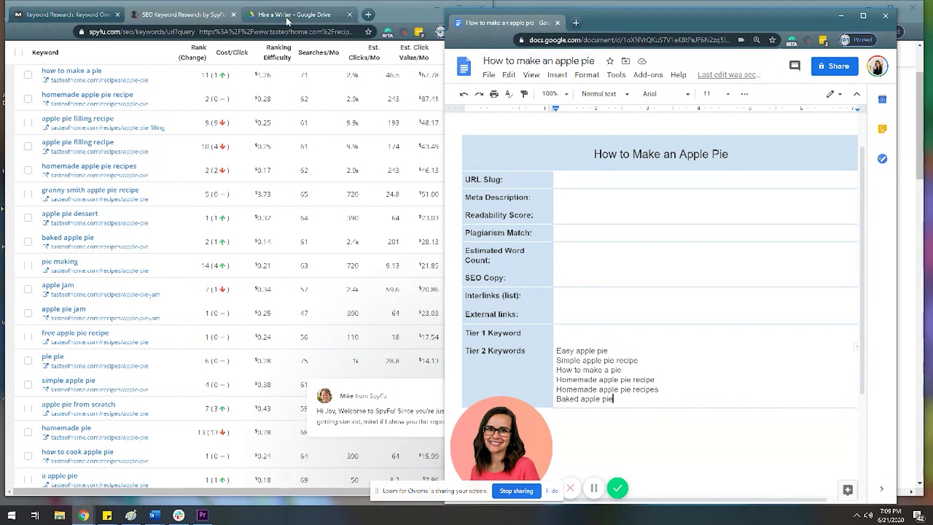
# - Move the document window off the Google results and open the "How to Make Apple Pie" result from Pillsbury.com
pyautogui.moveTo(628, 21); pyautogui.dragTo(230, 19)
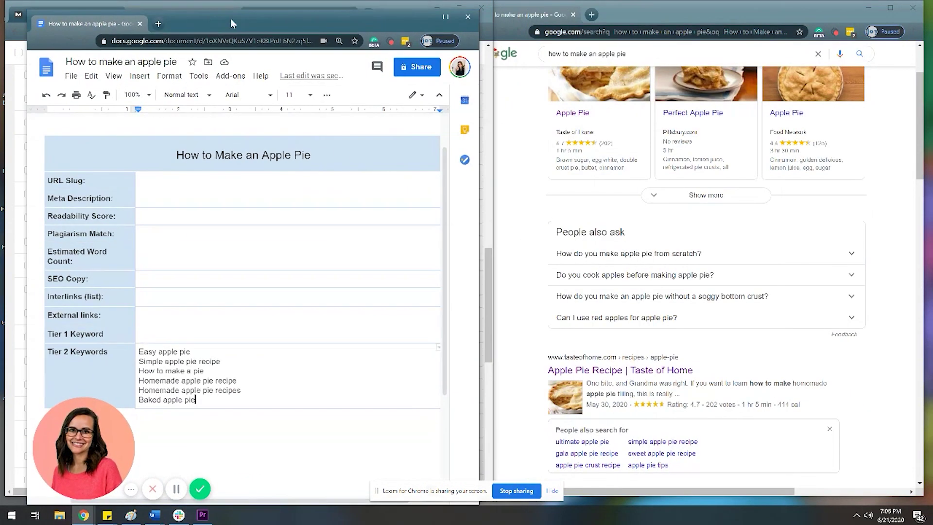
pyautogui.click(524, 16)
pyautogui.scroll(-4, 641, 323)
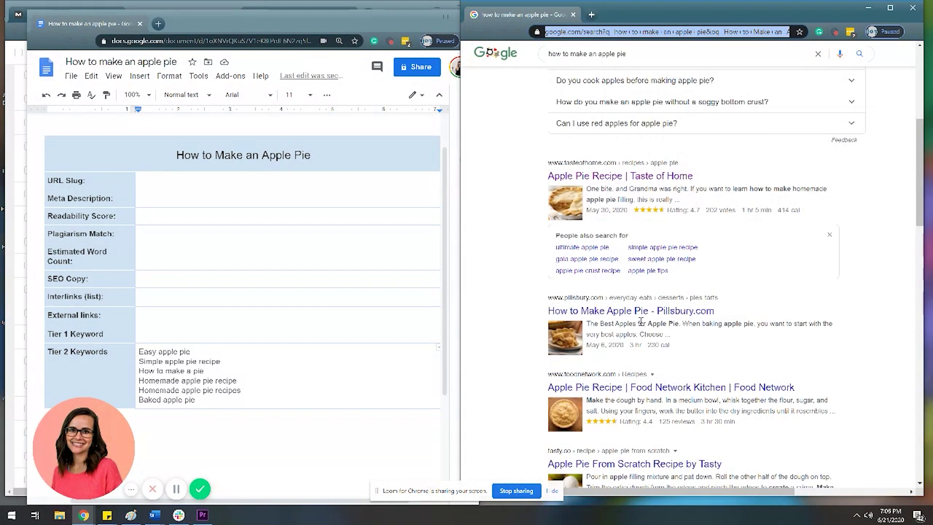
pyautogui.click(593, 313)
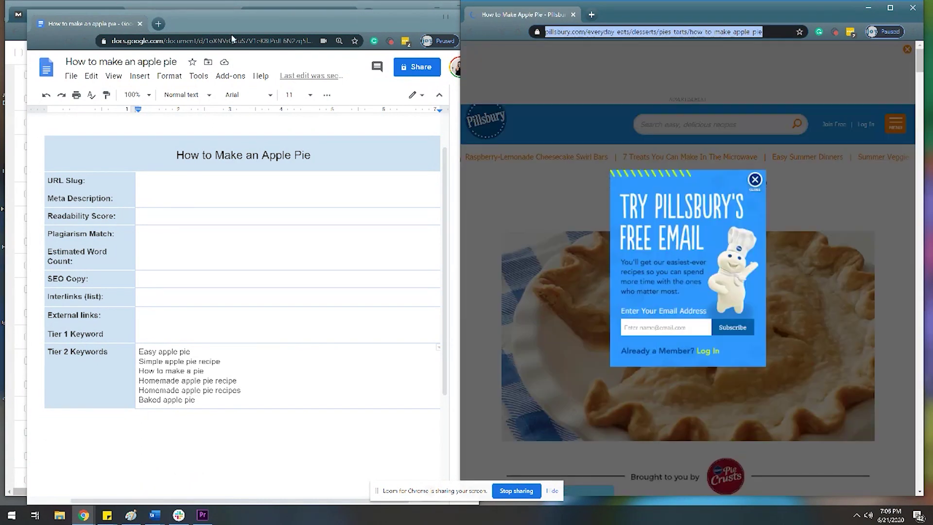
# - Move the document window off the Pillsbury page and search SpyFu's SEO keywords for the Pillsbury how-to-make-apple-pie URL
pyautogui.moveTo(255, 28); pyautogui.dragTo(673, 49)
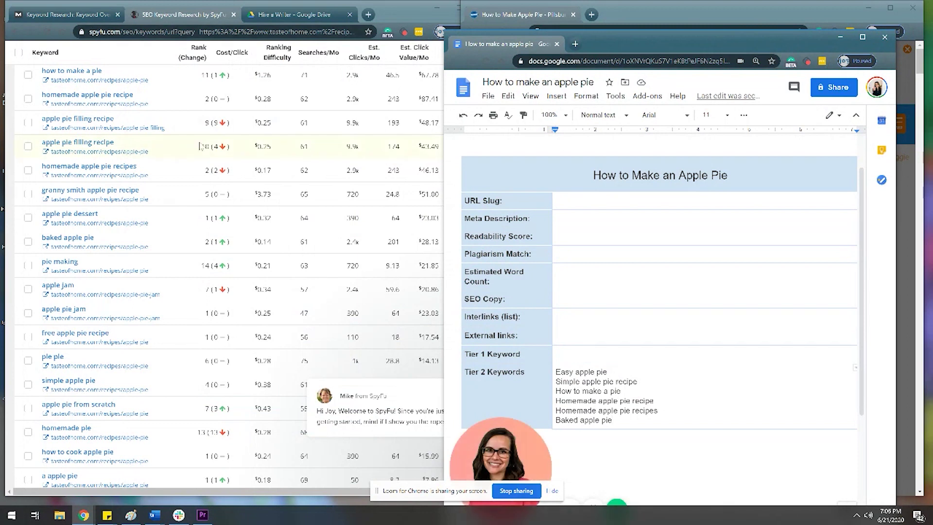
pyautogui.scroll(-10, 202, 145)
pyautogui.scroll(10, 202, 144)
pyautogui.tripleClick(273, 122)
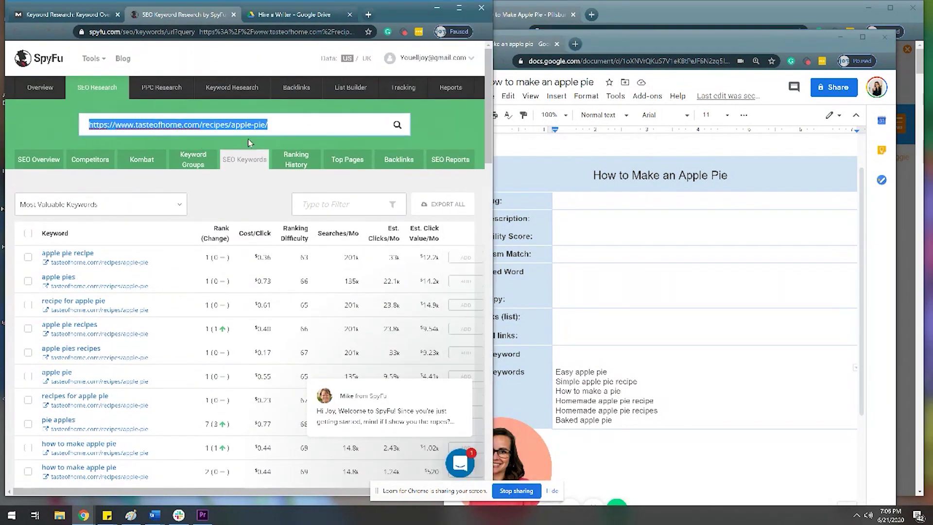
pyautogui.write('https://www.pillsbury.com/everyday-eats/desserts/pies-tarts/how-to-make-apple-pie')
pyautogui.click(397, 124)
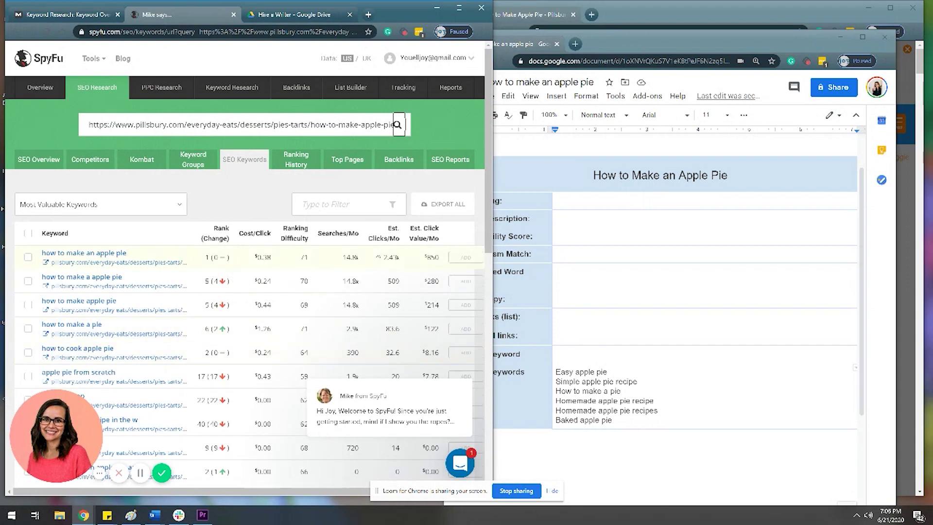
# - Add "How to cook apple pie" from the Pillsbury keyword list as a new line of Tier 2 keywords
pyautogui.scroll(-2, 390, 261)
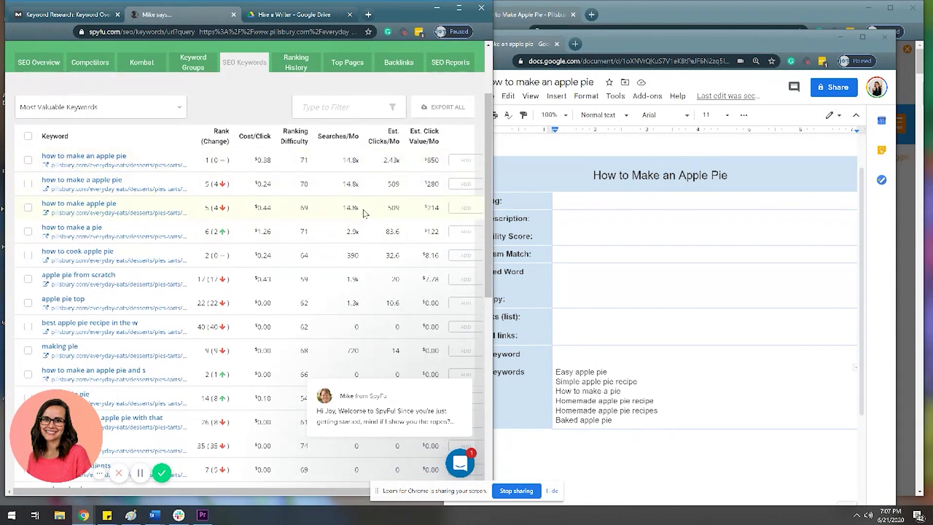
pyautogui.click(467, 232)
pyautogui.click(641, 418)
pyautogui.press('Return')
pyautogui.write('How')
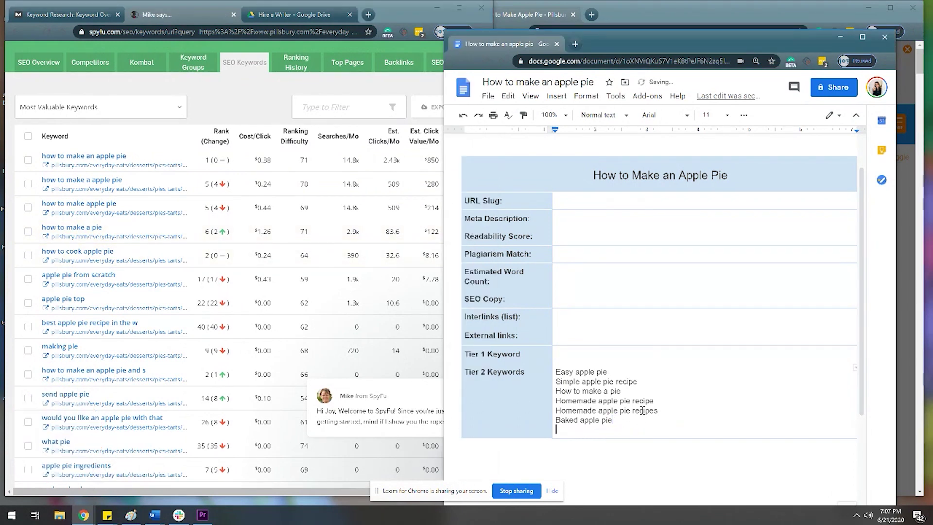
pyautogui.write(' to cook a')
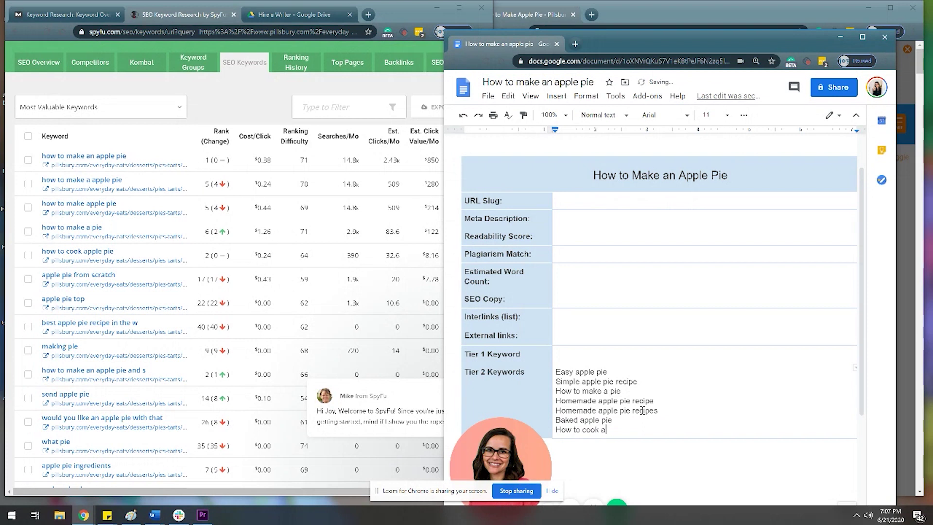
pyautogui.write('pple pie')
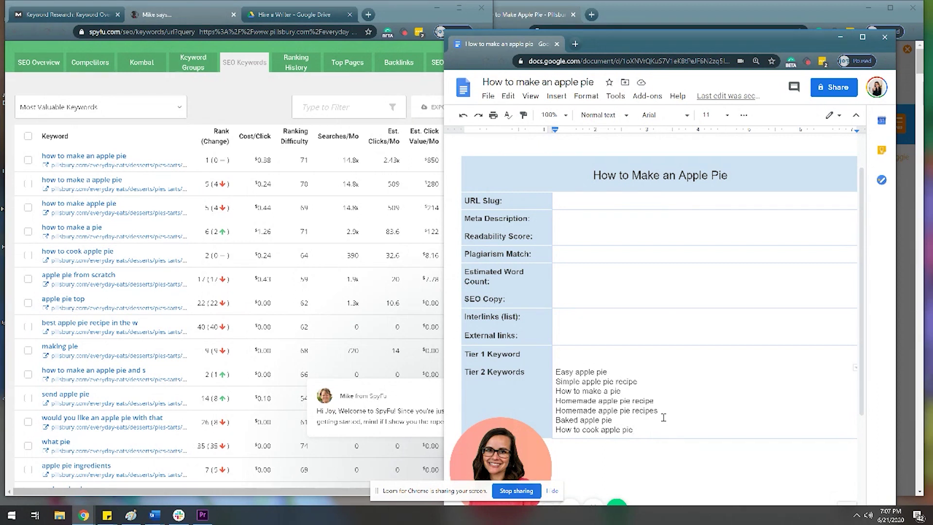
# - Check the rest of the Pillsbury keywords, then return to the Google results and open Food Network's "Apple Pie Recipe" page
pyautogui.scroll(-1, 671, 397)
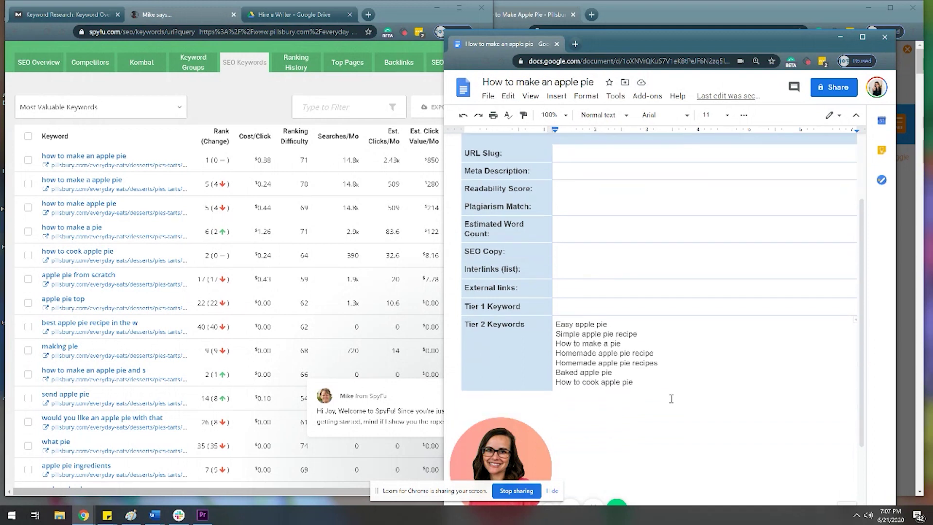
pyautogui.scroll(-3, 323, 353)
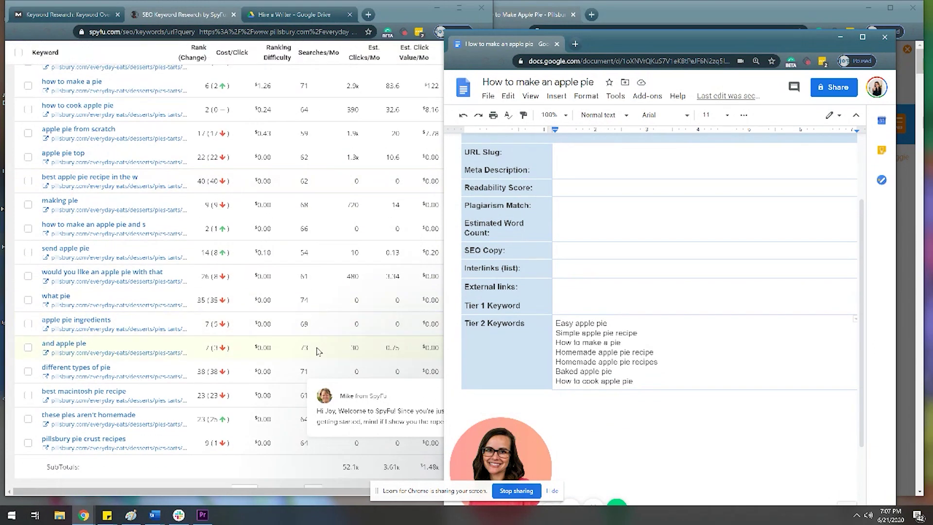
pyautogui.scroll(-2, 324, 345)
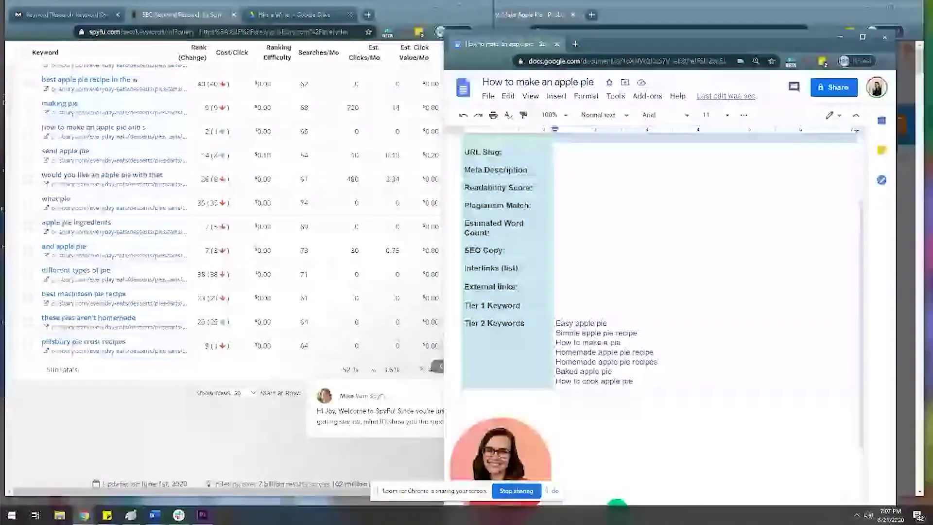
pyautogui.scroll(6, 171, 373)
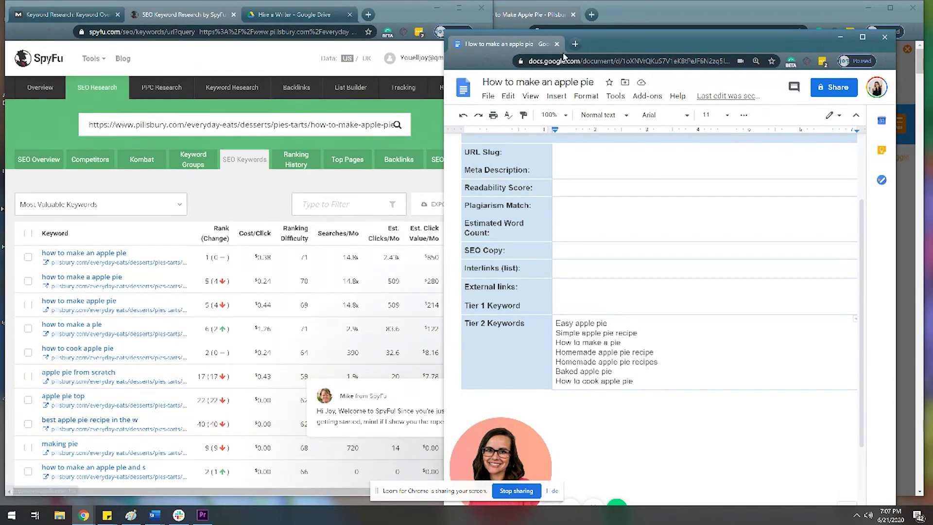
pyautogui.click(550, 16)
pyautogui.click(478, 36)
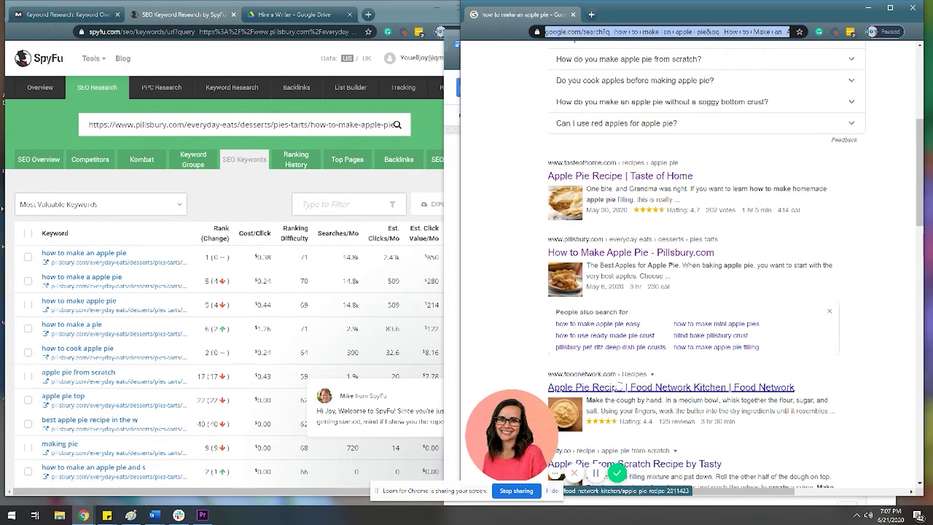
pyautogui.click(618, 389)
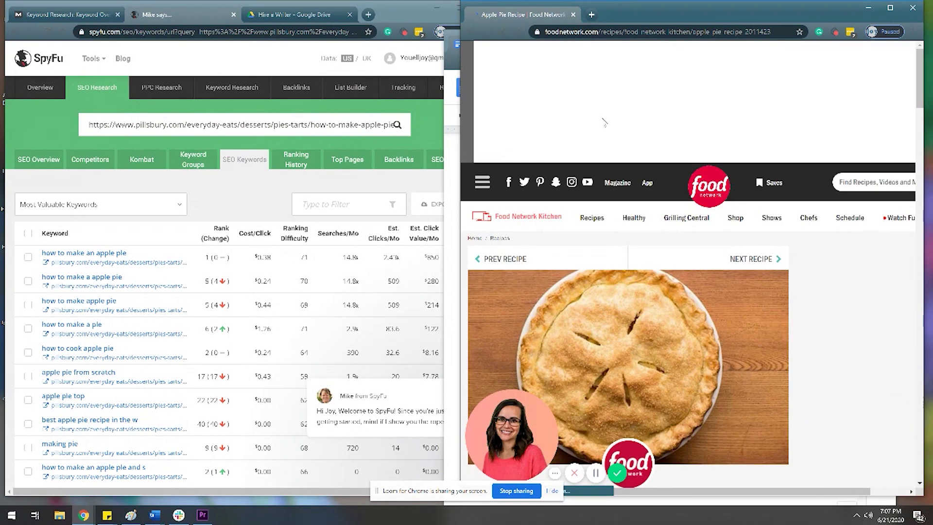
# - Copy the Food Network recipe's URL and search SpyFu's SEO keywords for it in place of the Pillsbury URL
pyautogui.click(610, 34)
pyautogui.hotkey('ctrl', 'c')
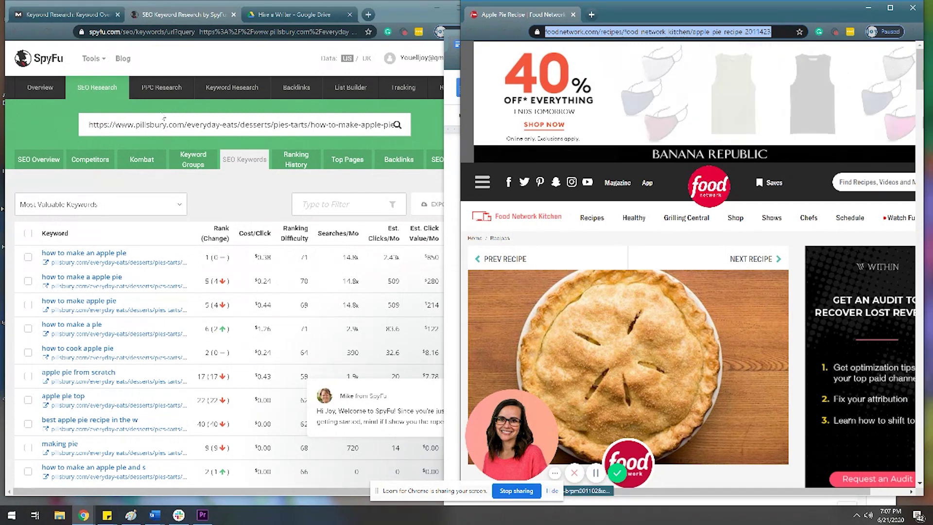
pyautogui.click(191, 12)
pyautogui.tripleClick(90, 128)
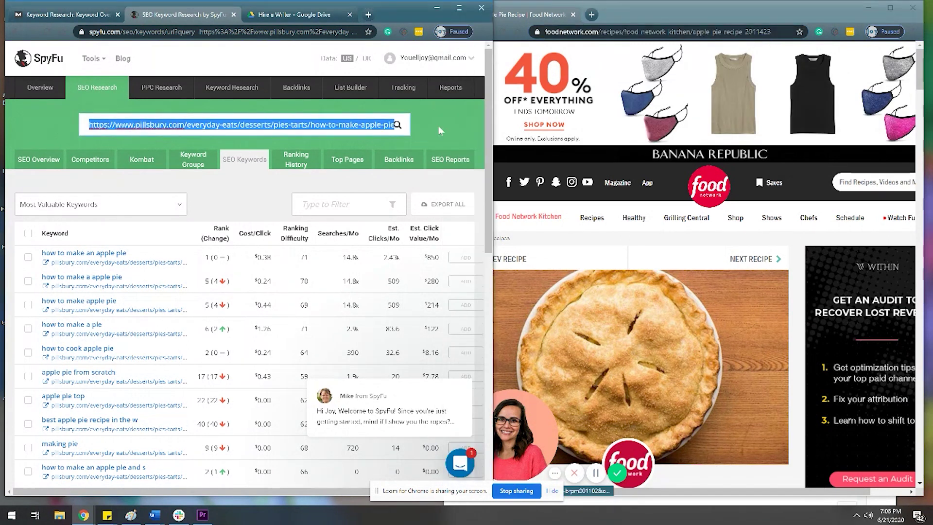
pyautogui.hotkey('ctrl', 'v')
pyautogui.click(398, 125)
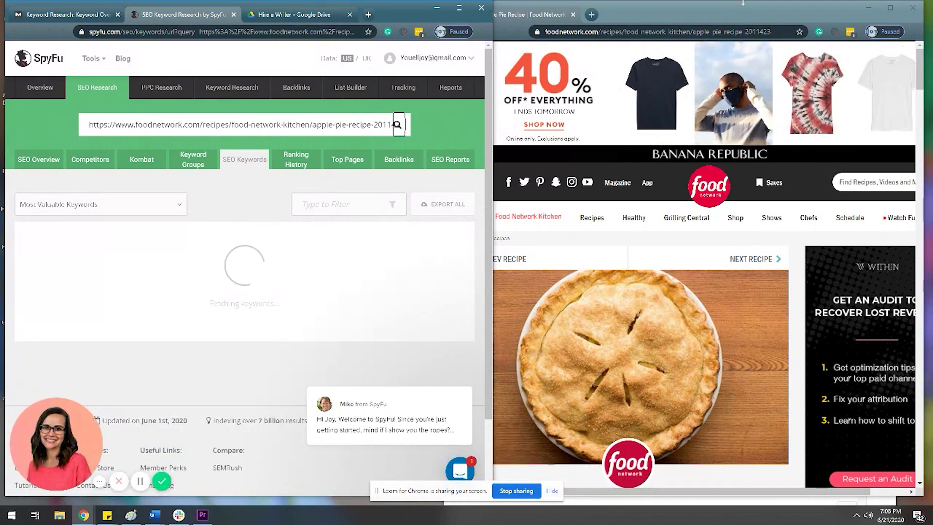
# - Close the Food Network window and move the document window up beside the SpyFu keyword list
pyautogui.click(743, 16)
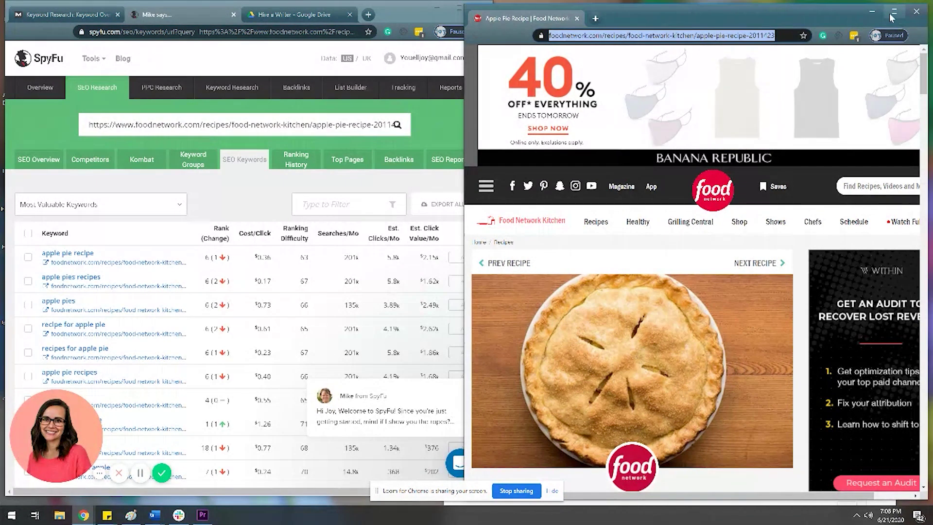
pyautogui.click(916, 12)
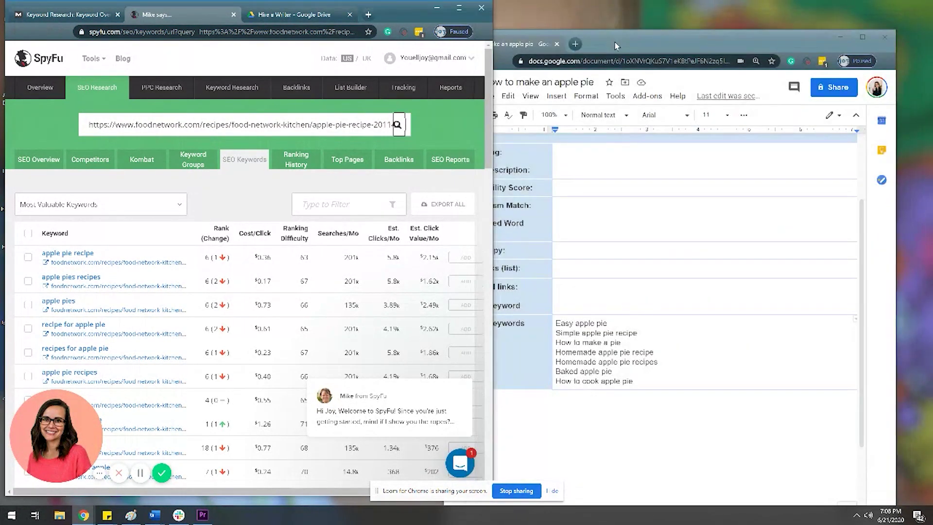
pyautogui.moveTo(614, 41); pyautogui.dragTo(623, 12)
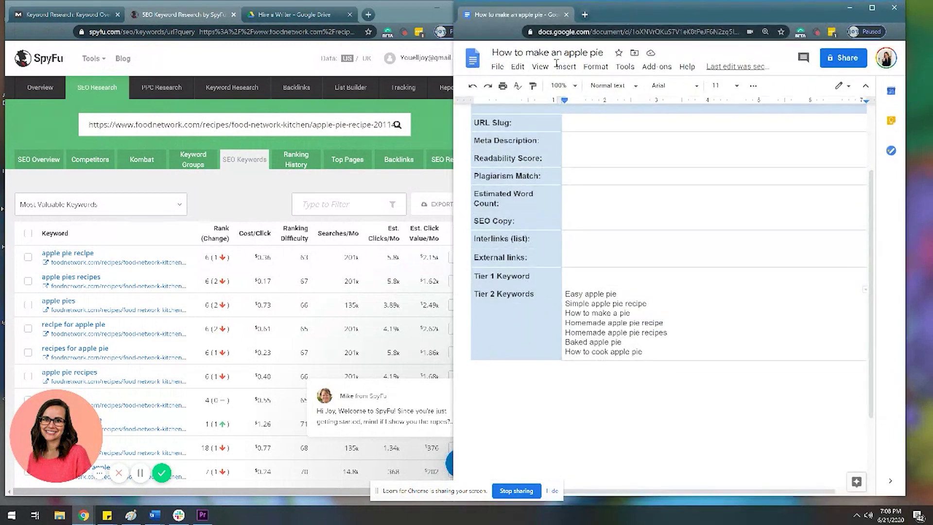
# - Look through the Food Network keywords in SpyFu and add "Apple pie dessert" to the Tier 2 keywords, followed by an empty line
pyautogui.click(207, 189)
pyautogui.scroll(-3, 185, 180)
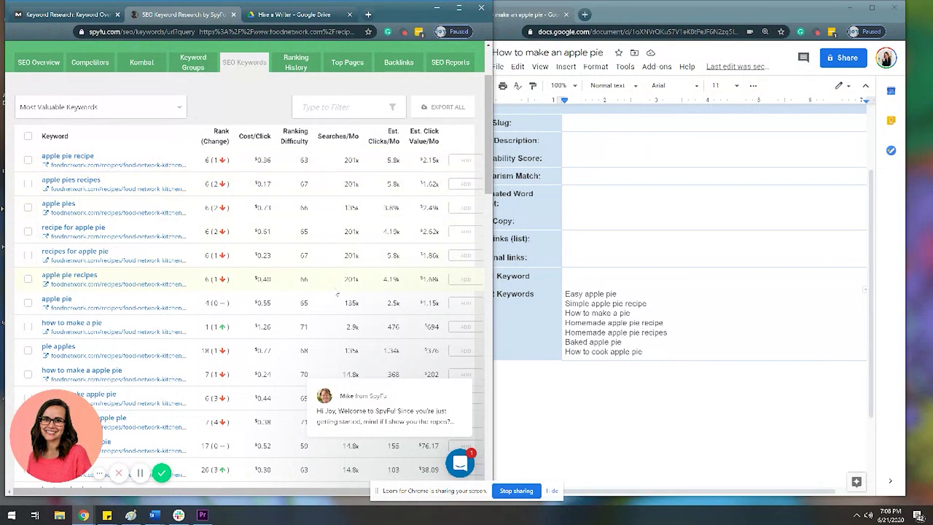
pyautogui.scroll(-1, 337, 294)
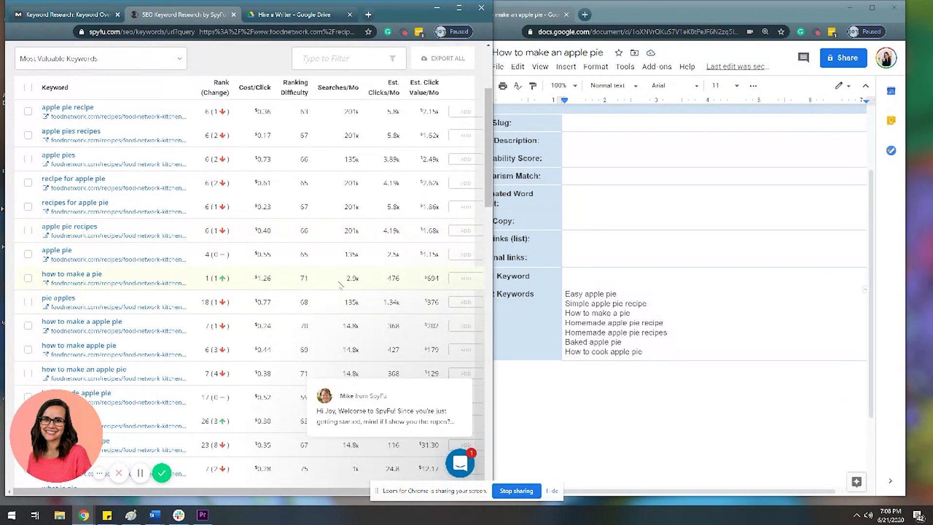
pyautogui.scroll(-4, 340, 286)
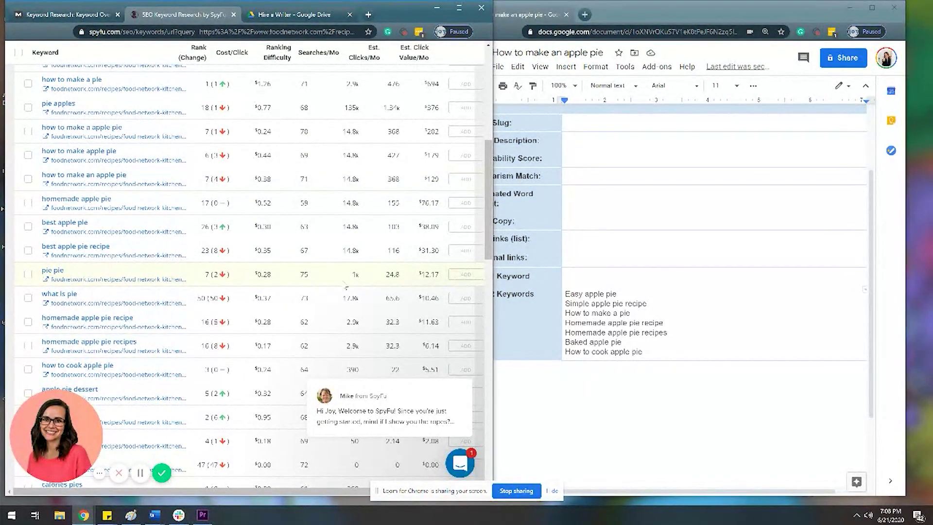
pyautogui.scroll(-2, 346, 287)
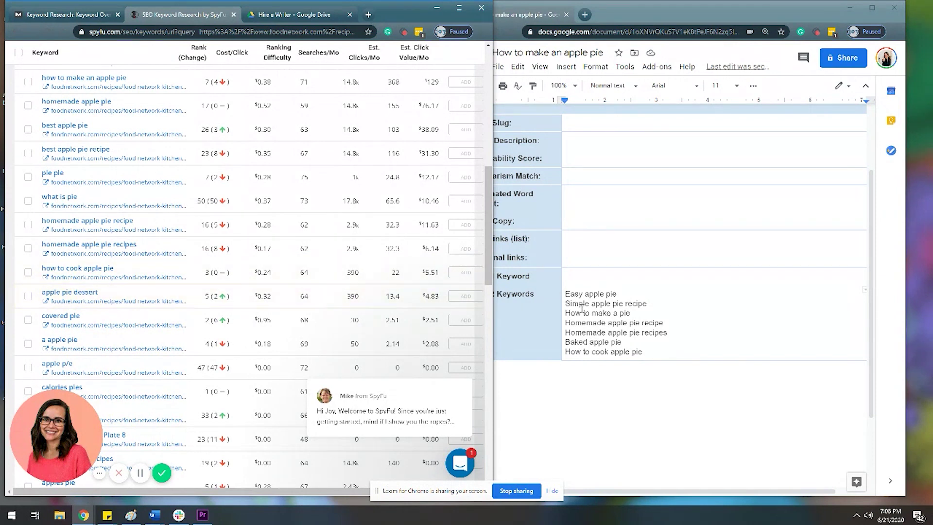
pyautogui.click(656, 310)
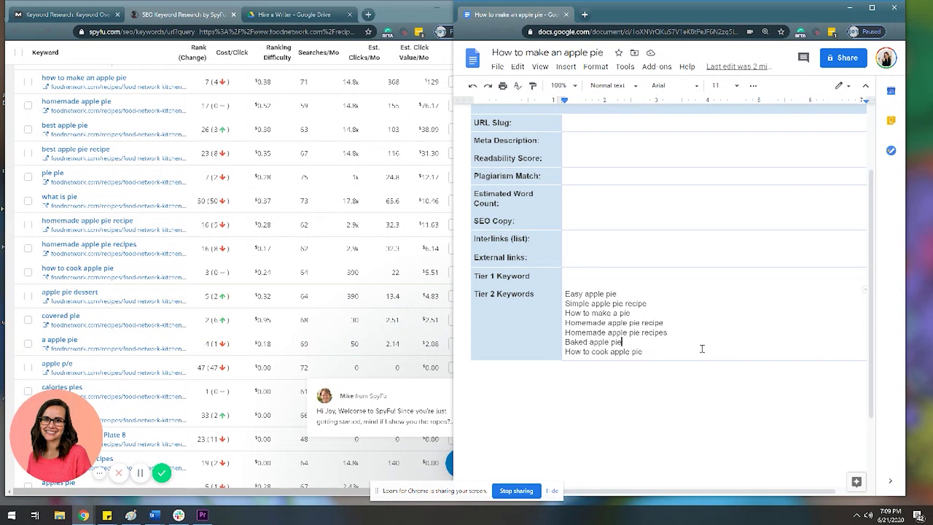
pyautogui.press('Return')
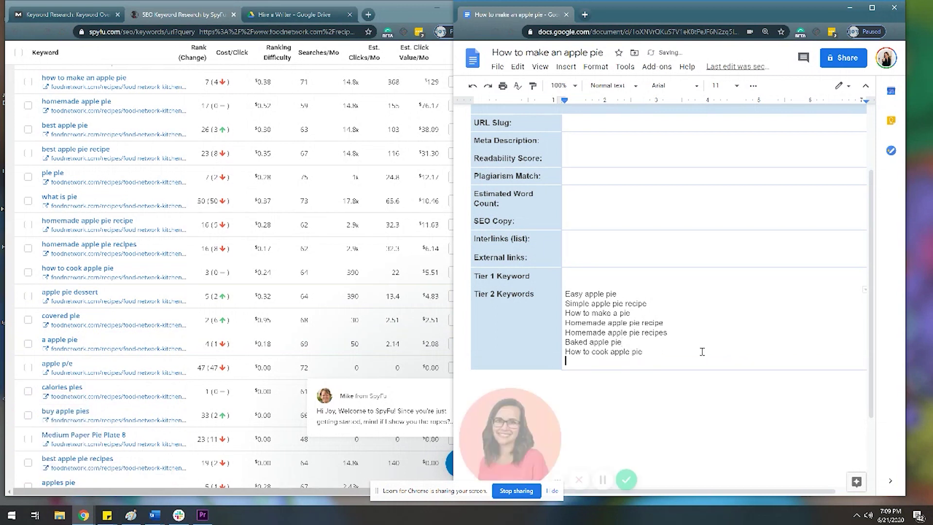
pyautogui.write('Apple pie dessert')
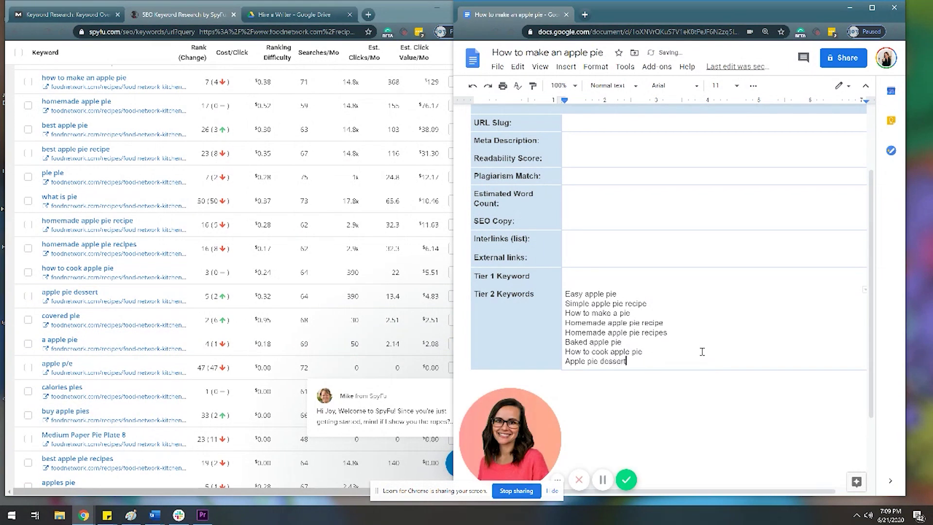
pyautogui.press('Return')
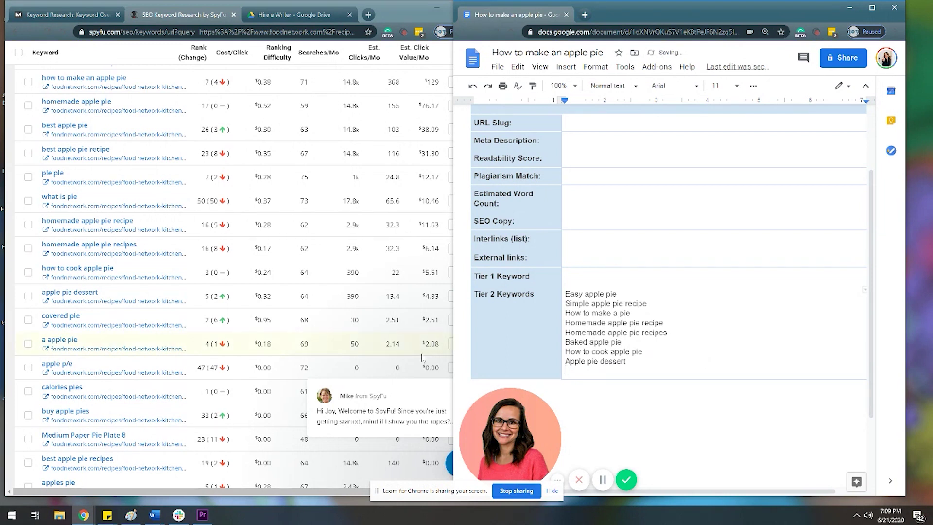
# - Switch from SpyFu to Moz's keyword overview for "how to make an apple pie" and examine its keyword suggestions
pyautogui.scroll(-2, 330, 271)
pyautogui.scroll(6, 331, 270)
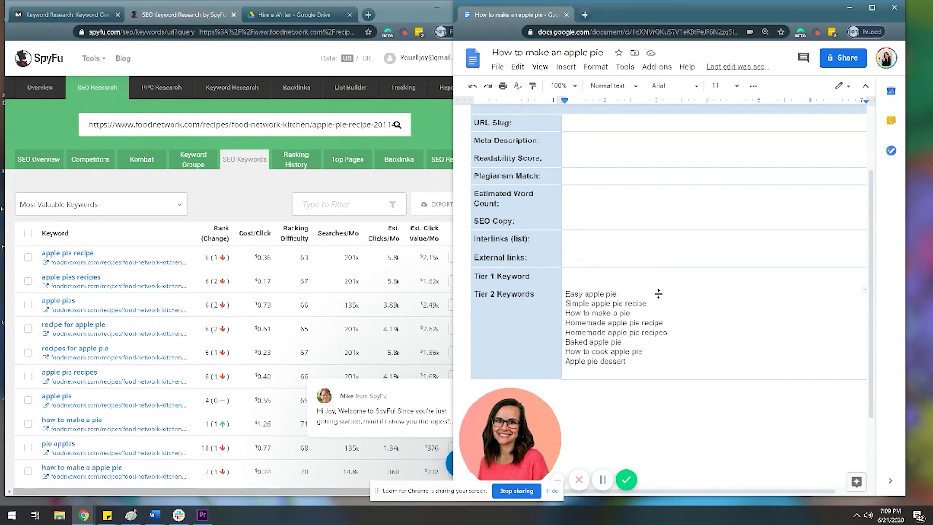
pyautogui.click(624, 282)
pyautogui.scroll(2, 625, 279)
pyautogui.scroll(-1, 652, 285)
pyautogui.click(80, 15)
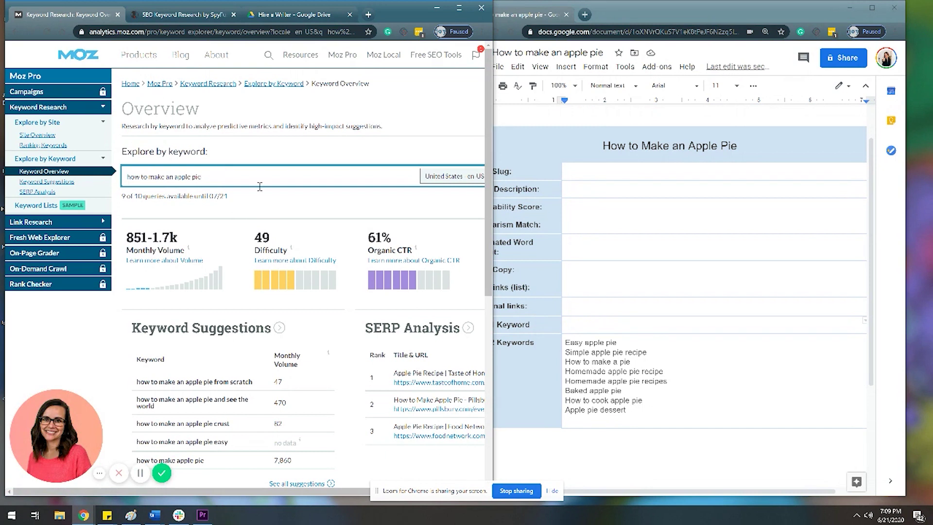
pyautogui.scroll(-1, 315, 171)
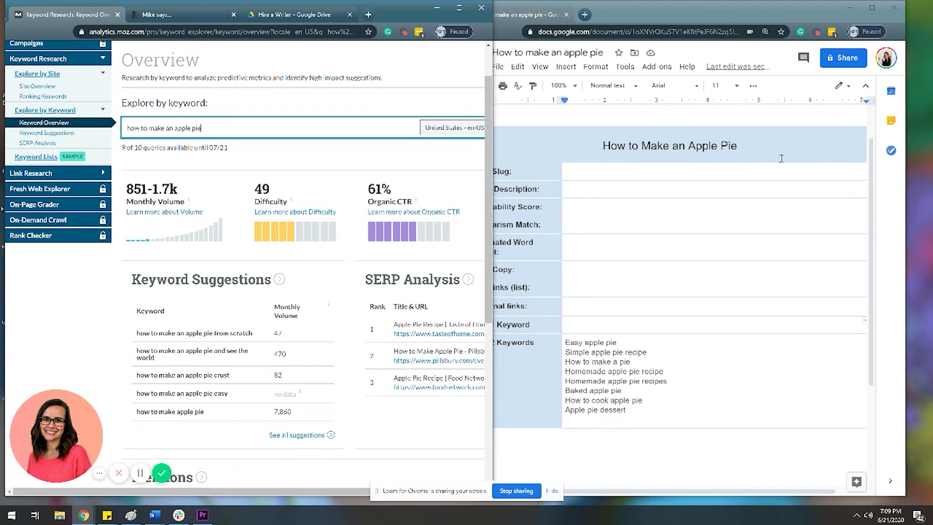
pyautogui.moveTo(769, 150); pyautogui.dragTo(562, 141)
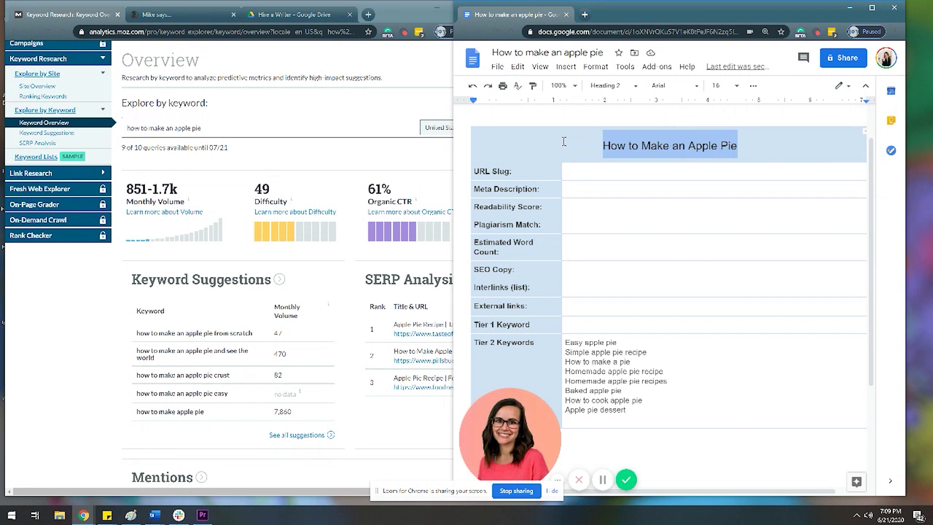
pyautogui.moveTo(186, 190); pyautogui.dragTo(124, 193)
pyautogui.click(204, 190)
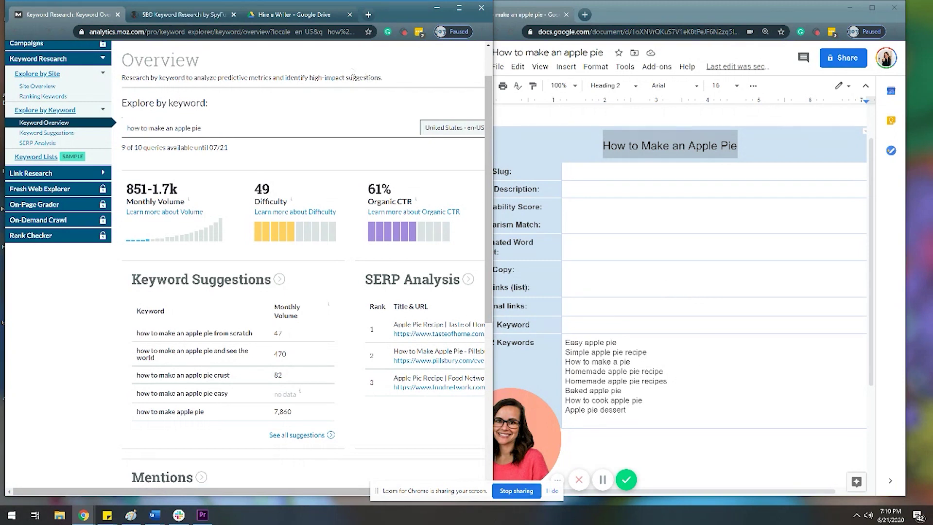
# - Add "How to make an apple pie from scratch" and "How to make an apple pie crust" to the Tier 2 keywords from Moz's suggestions
pyautogui.moveTo(265, 334); pyautogui.dragTo(137, 335)
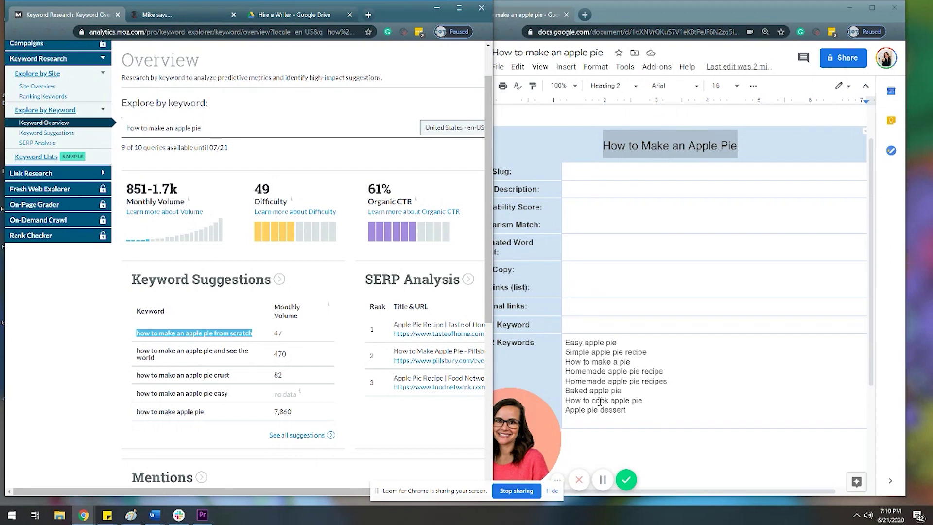
pyautogui.click(614, 418)
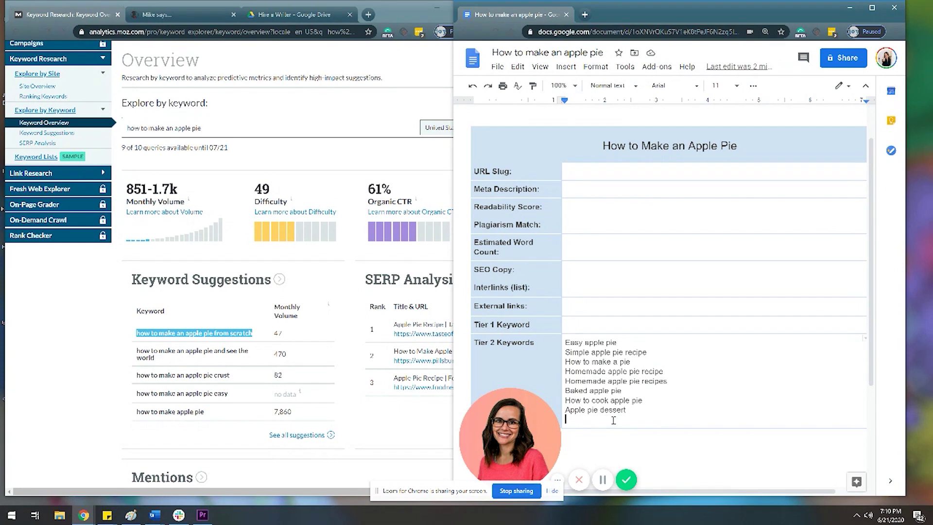
pyautogui.write('How to make an app')
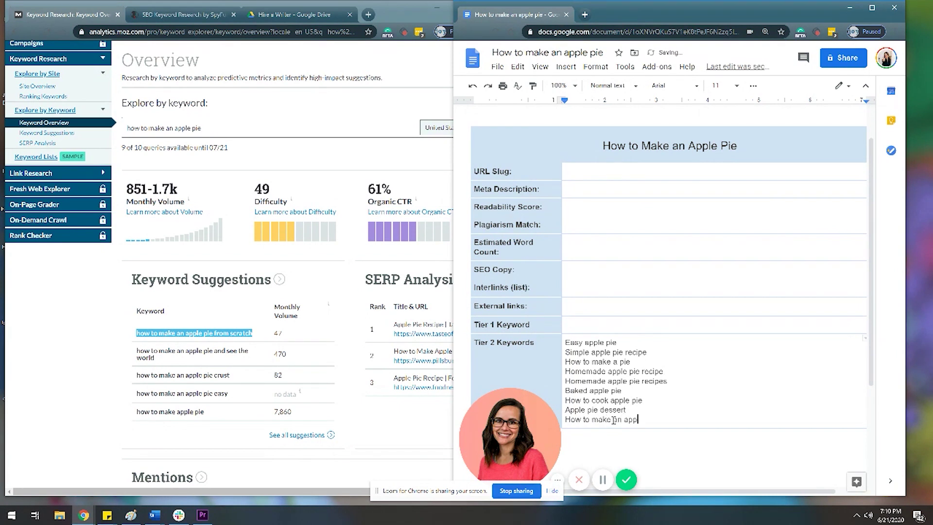
pyautogui.write('le pie from scratch')
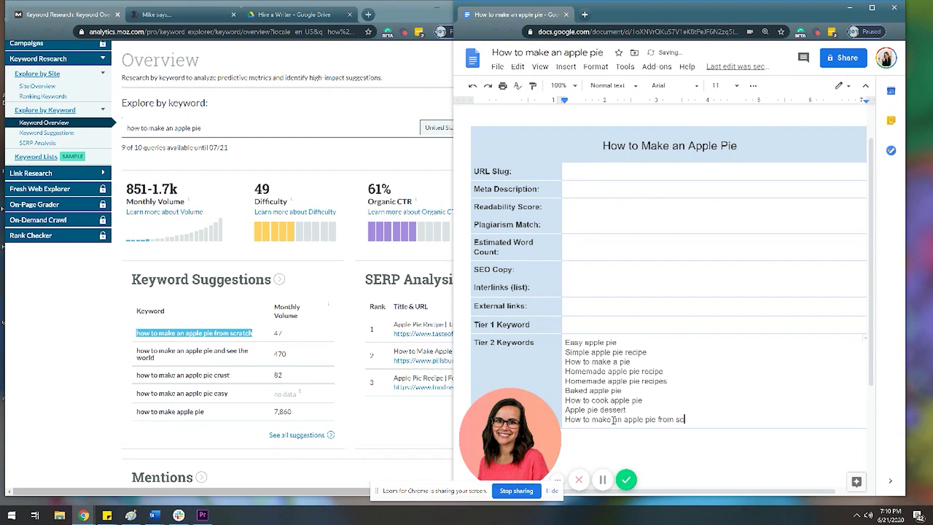
pyautogui.press('Return')
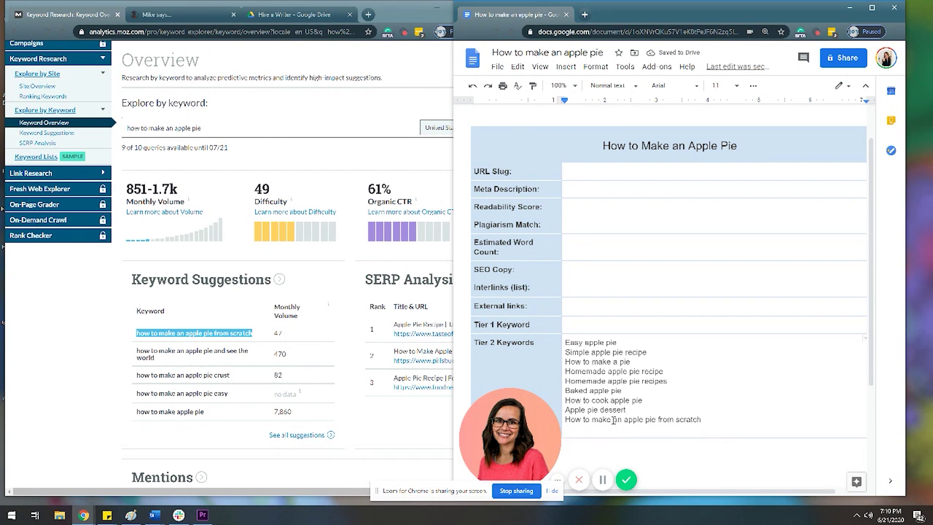
pyautogui.write('Ho')
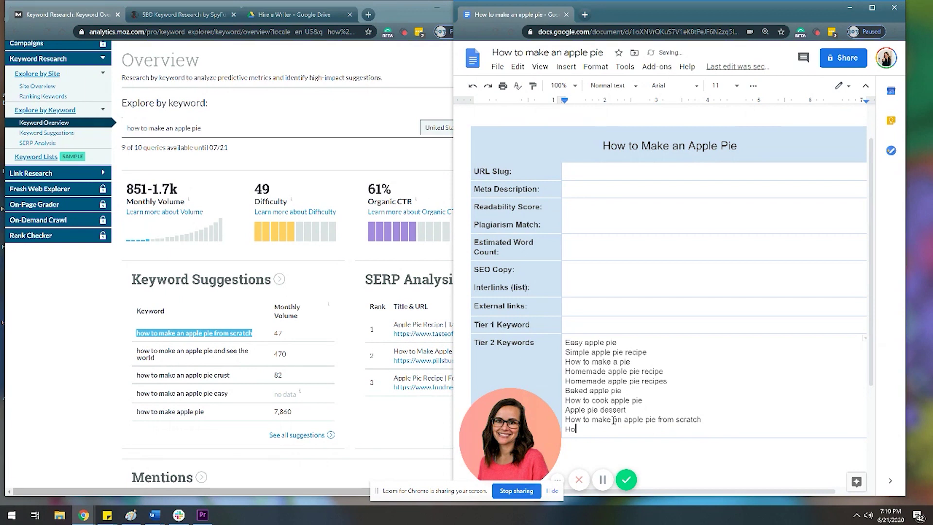
pyautogui.write('w to make an apple pie crust')
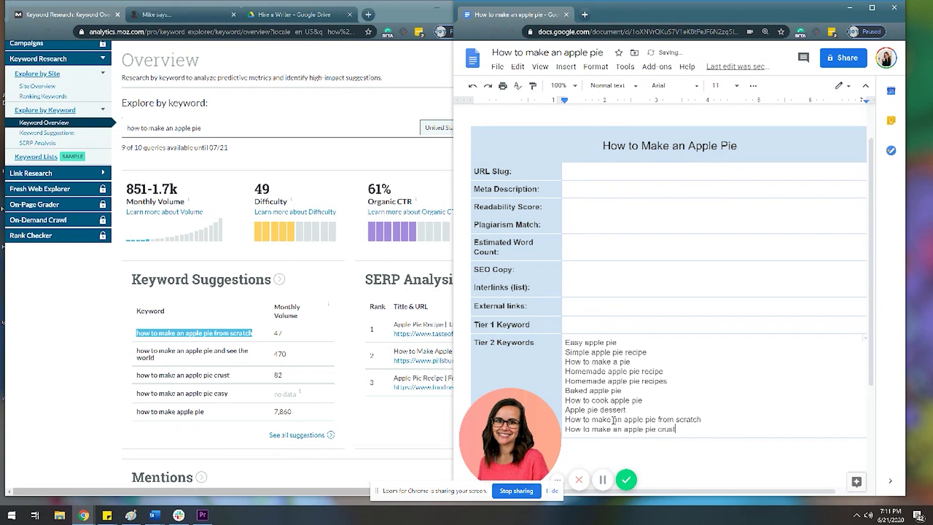
# - Copy the title "How to Make an Apple Pie" from the table header into the Tier 1 Keyword cell without its formatting
pyautogui.moveTo(743, 146); pyautogui.dragTo(602, 148)
pyautogui.hotkey('ctrl', 'c')
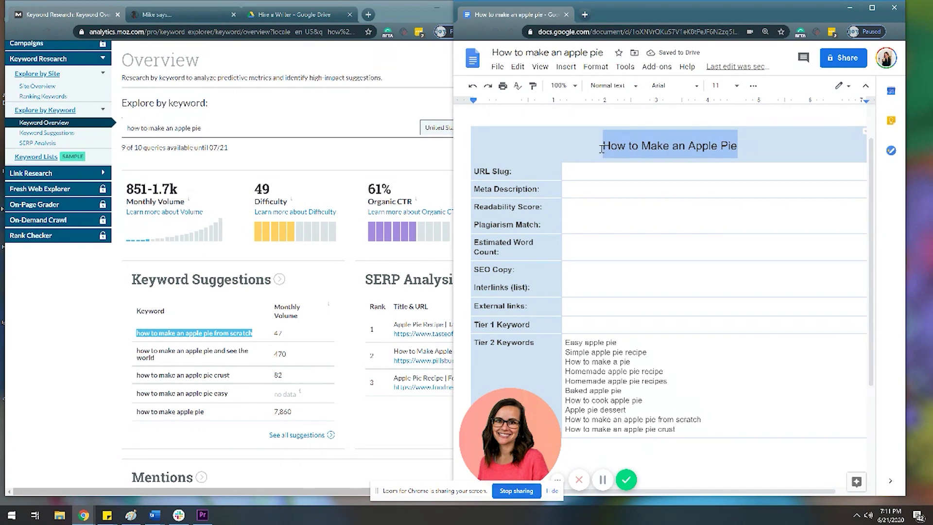
pyautogui.click(588, 325)
pyautogui.rightClick(588, 324)
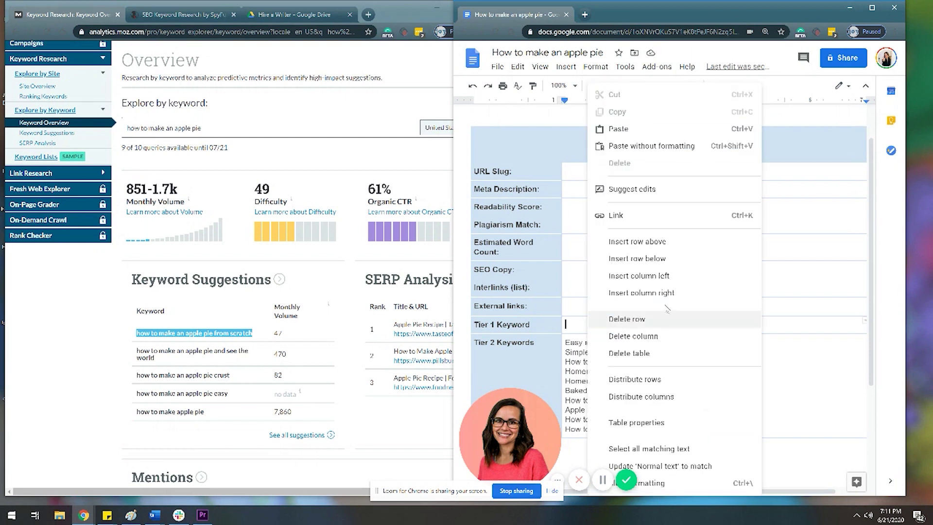
pyautogui.click(651, 146)
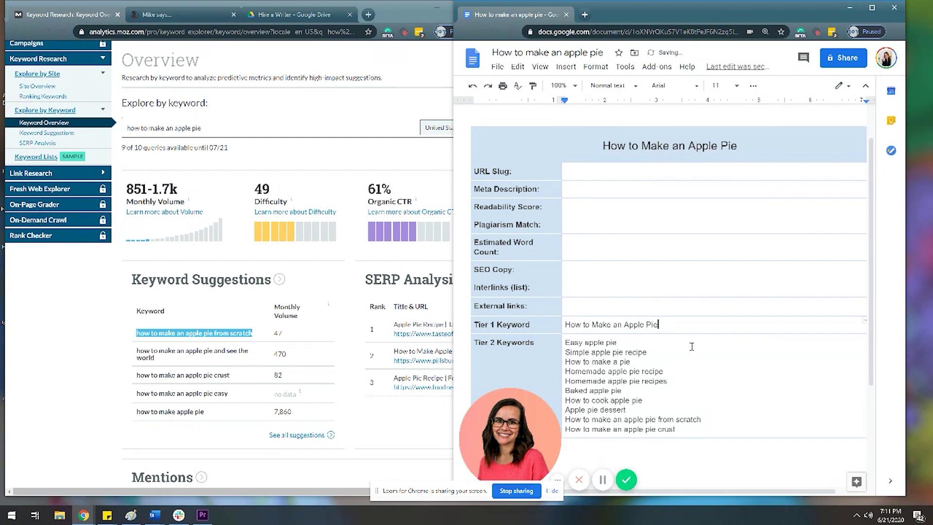
# - Paste the title "How to Make an Apple Pie" below the table and format it as a left-aligned Heading 1
pyautogui.scroll(-2, 692, 345)
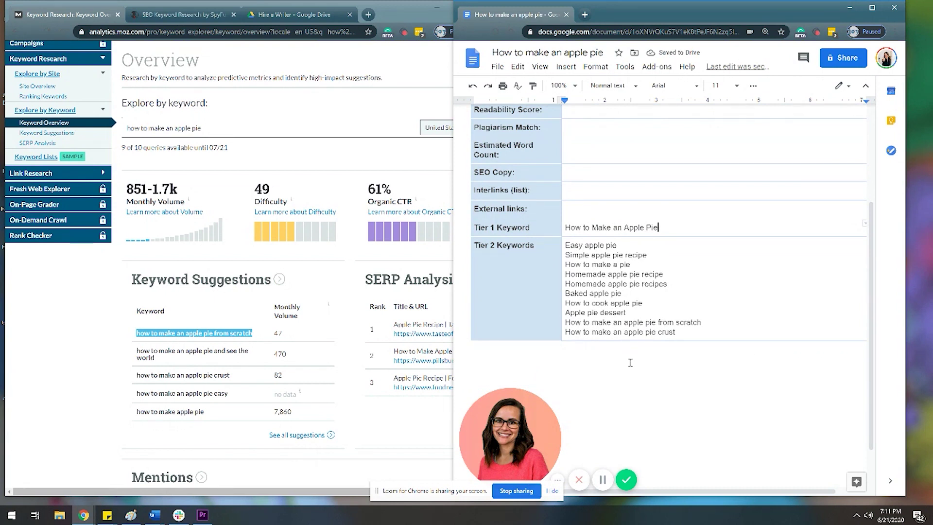
pyautogui.click(630, 362)
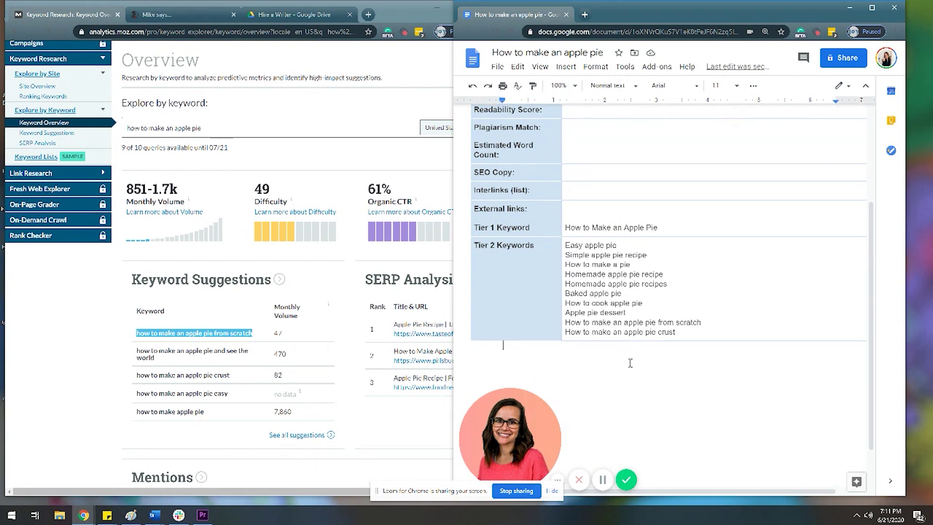
pyautogui.hotkey('ctrl', 'v')
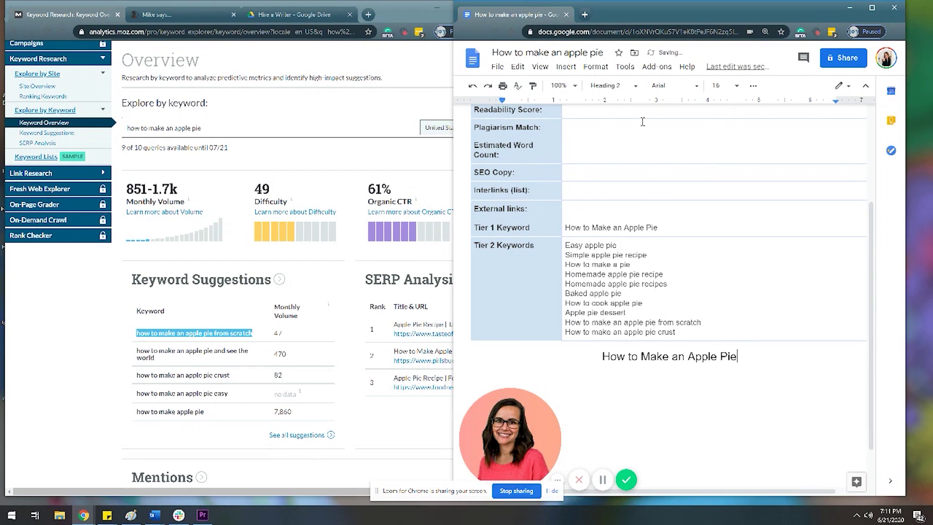
pyautogui.click(612, 85)
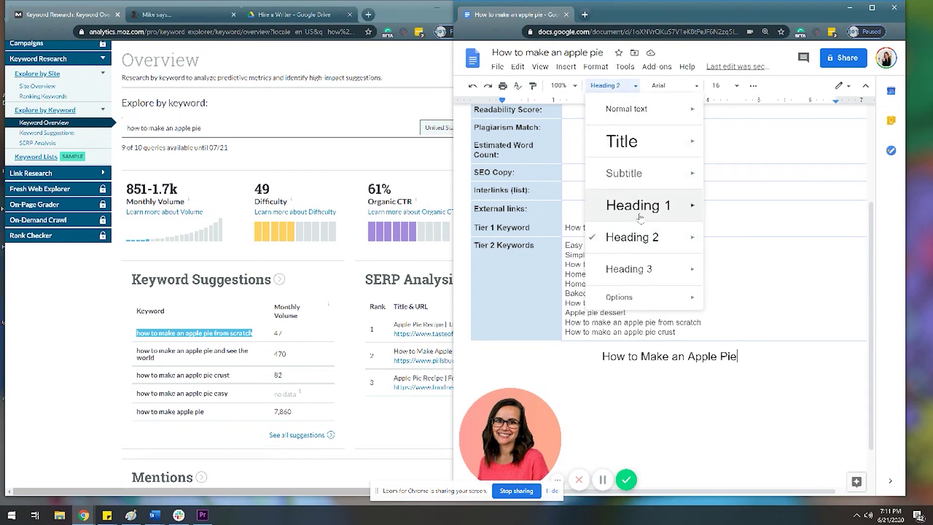
pyautogui.click(641, 214)
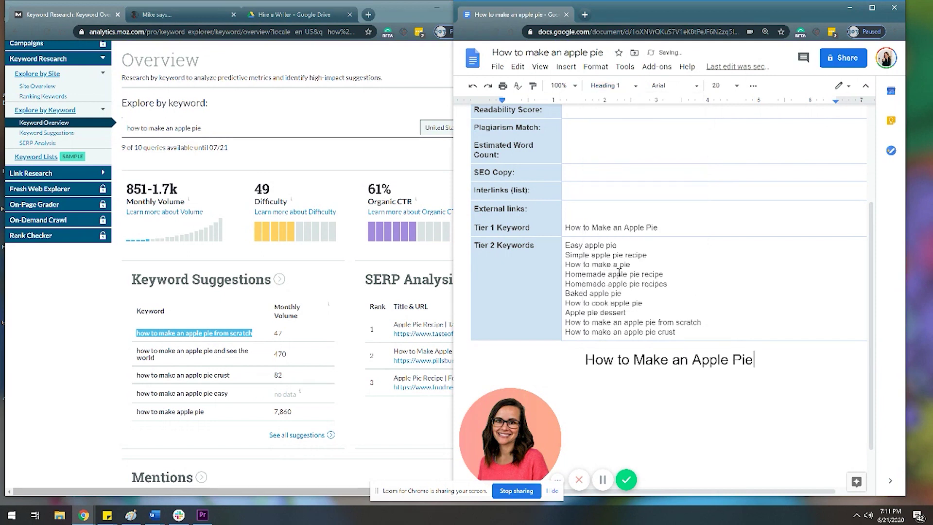
pyautogui.click(753, 86)
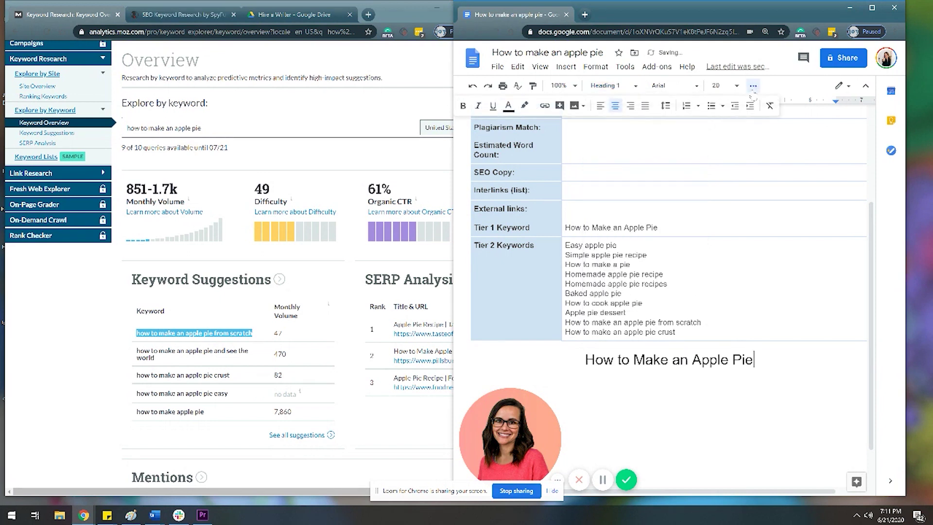
pyautogui.click(600, 105)
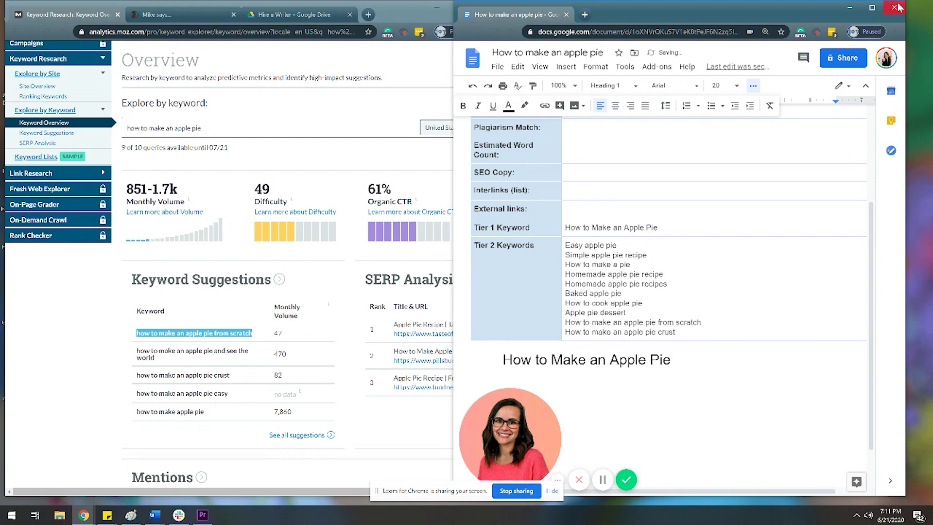
# - Maximize the document window and start a new line below the blog title heading
pyautogui.click(873, 7)
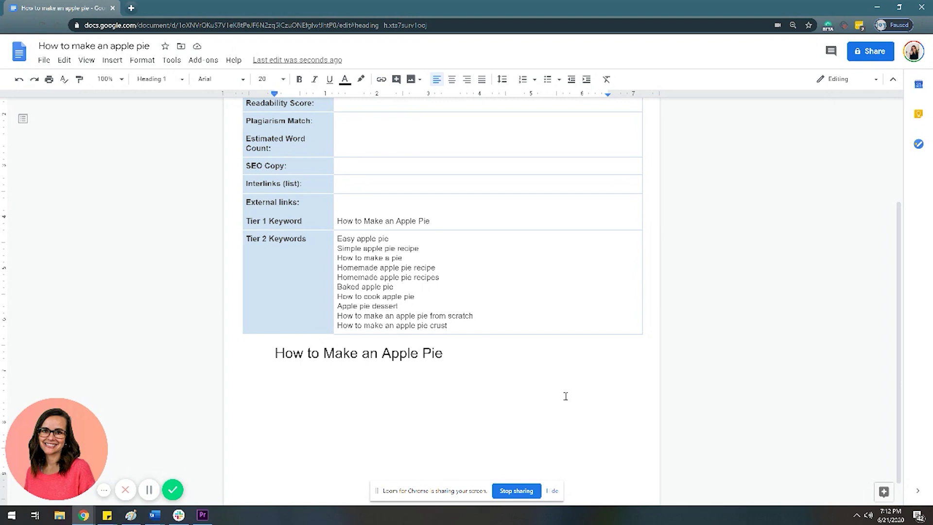
pyautogui.press('Return')
# - Review the template's rows from URL Slug to External links, and return to the empty line below the title heading
pyautogui.scroll(2, 564, 394)
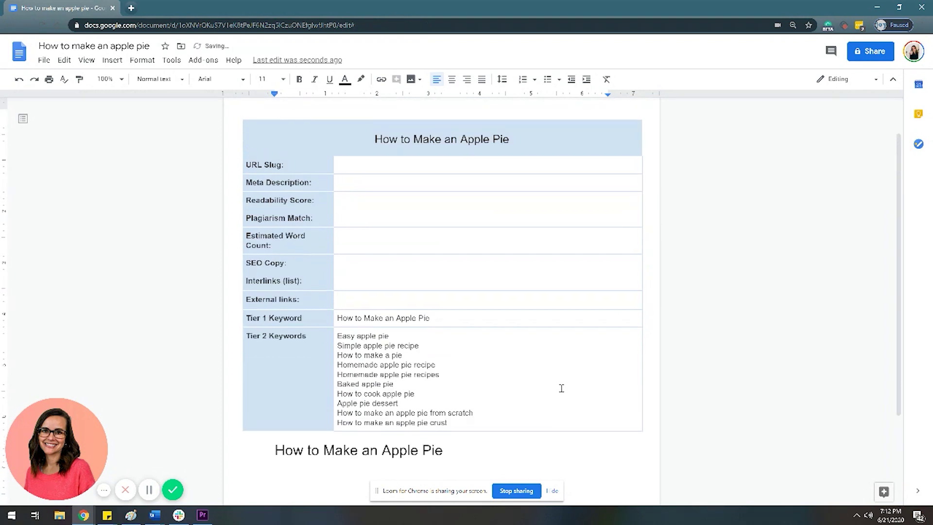
pyautogui.click(383, 167)
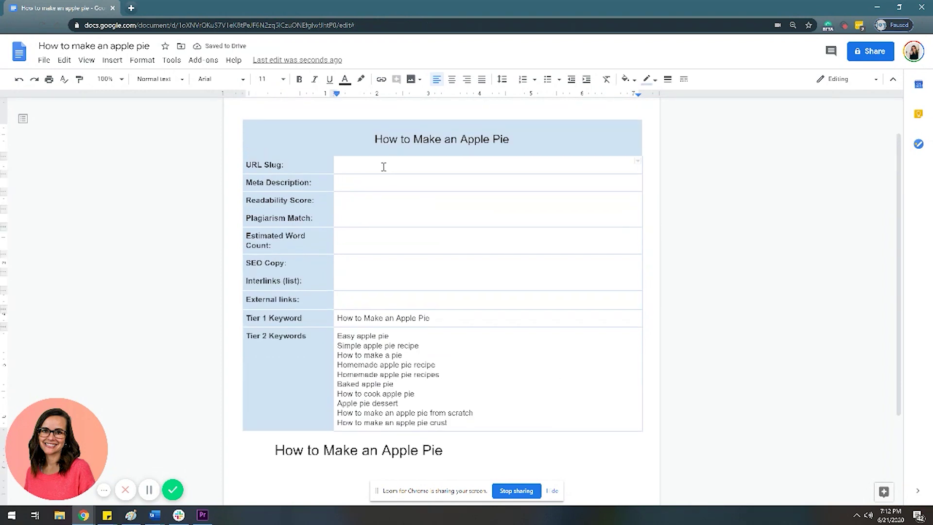
pyautogui.click(383, 180)
pyautogui.moveTo(515, 139); pyautogui.dragTo(372, 138)
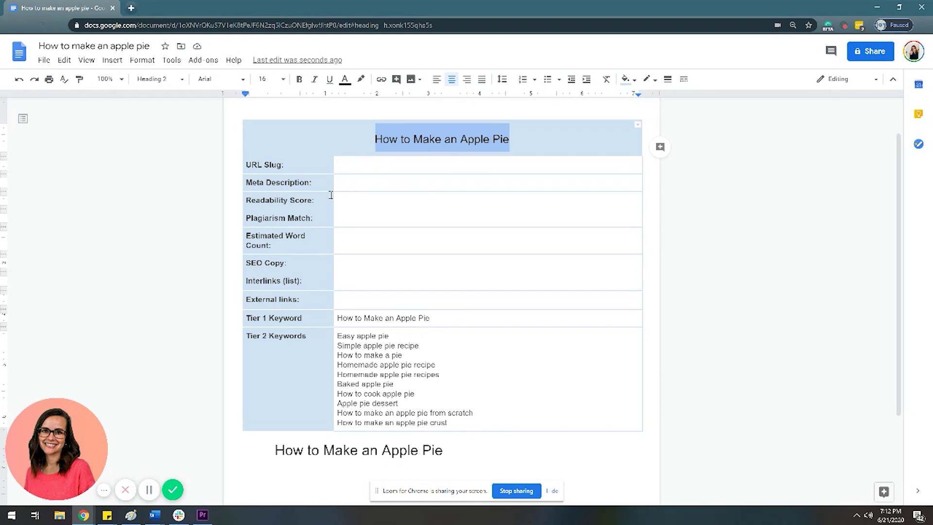
pyautogui.moveTo(331, 194); pyautogui.dragTo(324, 236)
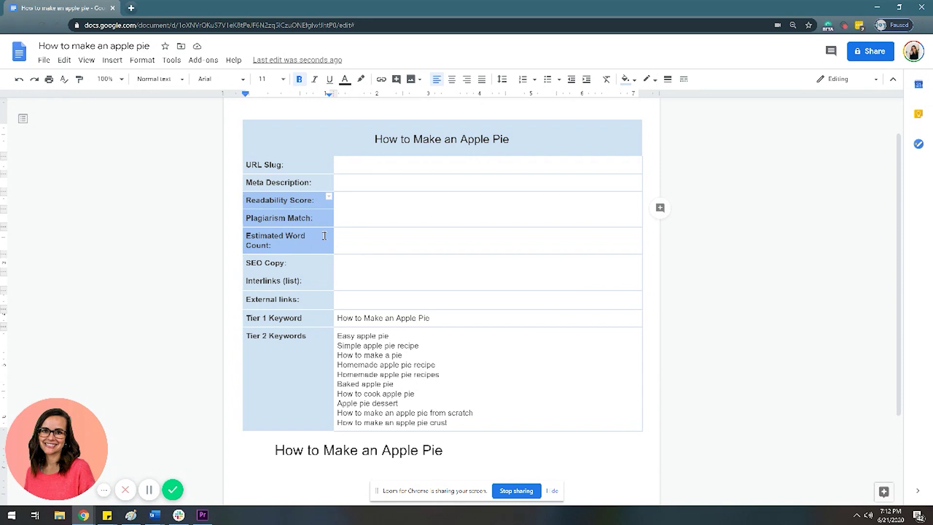
pyautogui.click(323, 220)
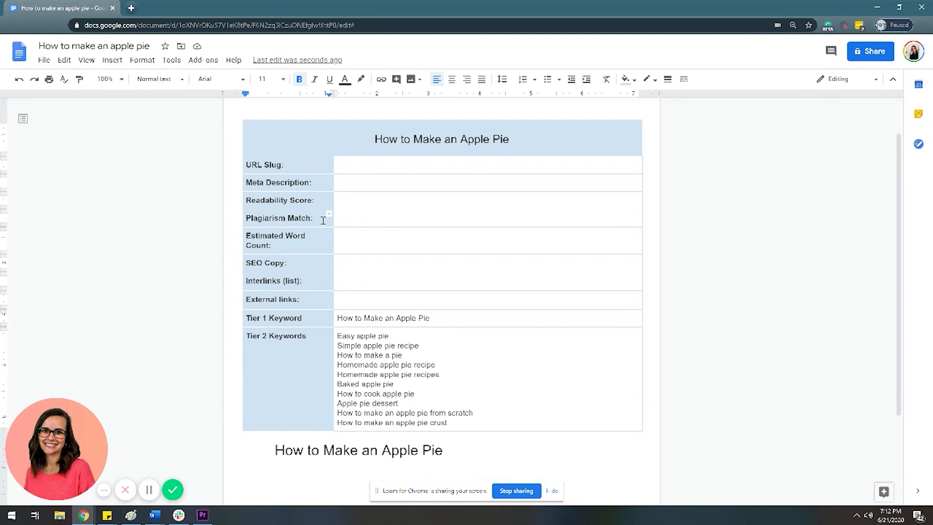
pyautogui.moveTo(289, 247); pyautogui.dragTo(243, 238)
pyautogui.click(260, 239)
pyautogui.moveTo(246, 262); pyautogui.dragTo(297, 264)
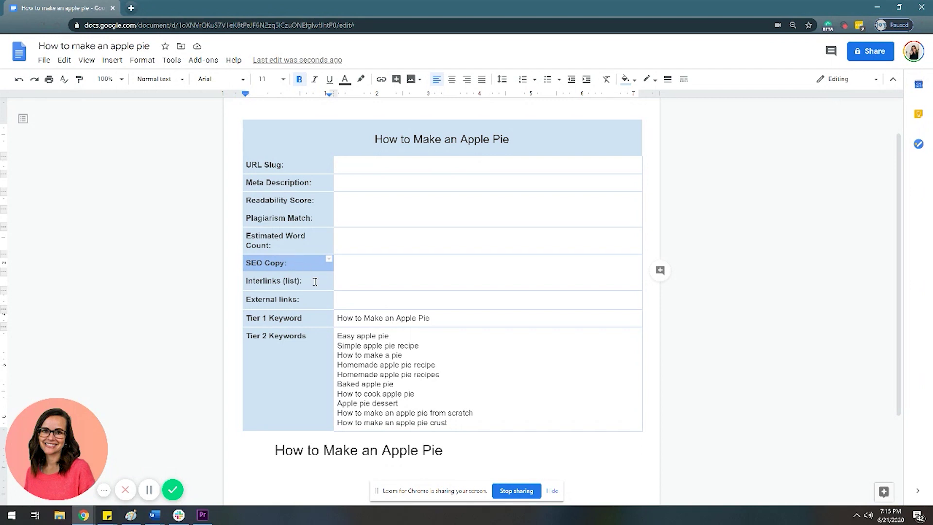
pyautogui.moveTo(308, 281); pyautogui.dragTo(245, 281)
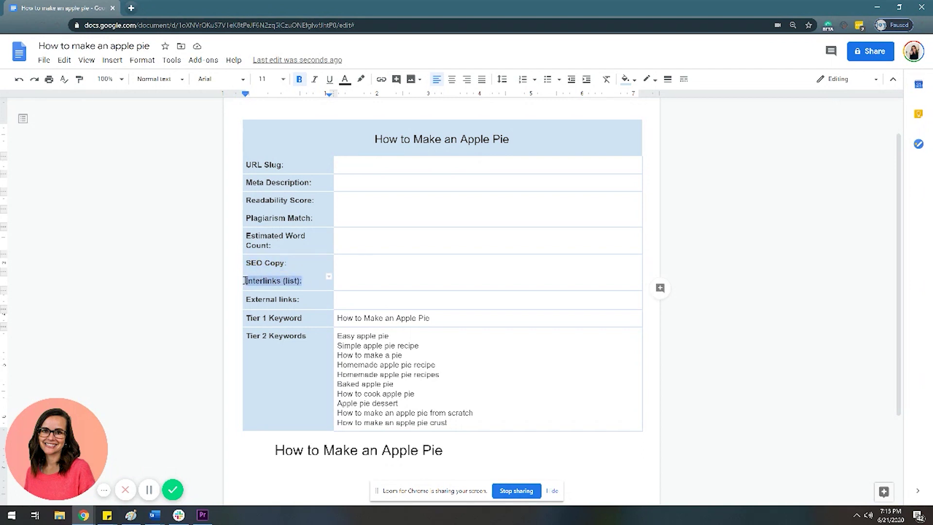
pyautogui.moveTo(306, 302); pyautogui.dragTo(239, 303)
pyautogui.click(298, 300)
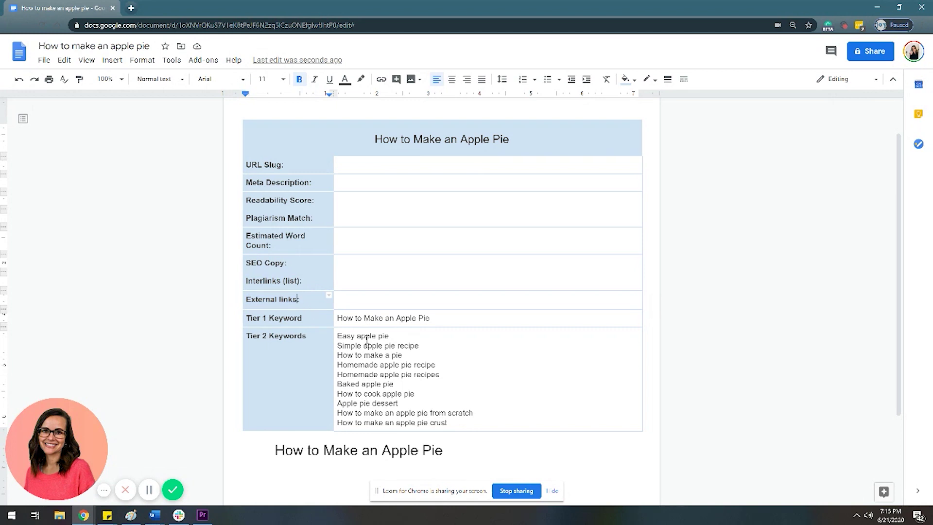
pyautogui.scroll(-1, 367, 340)
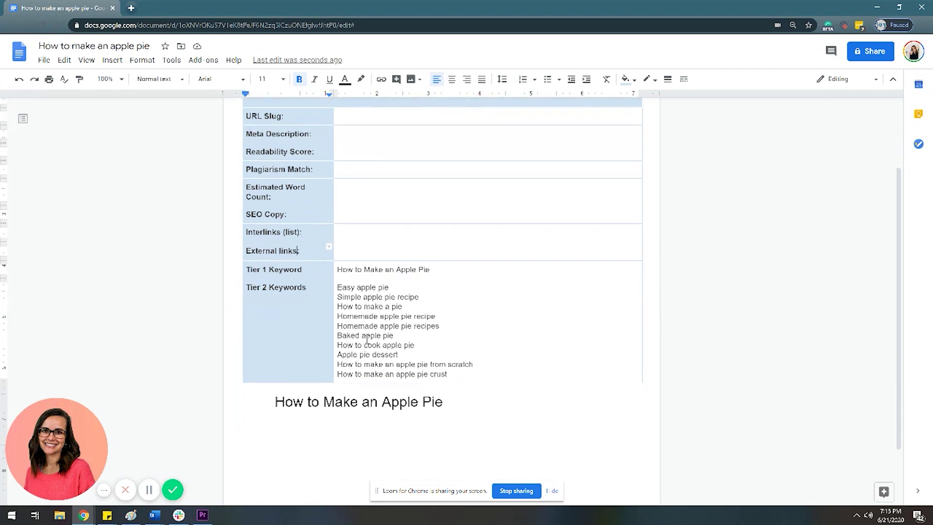
pyautogui.click(345, 424)
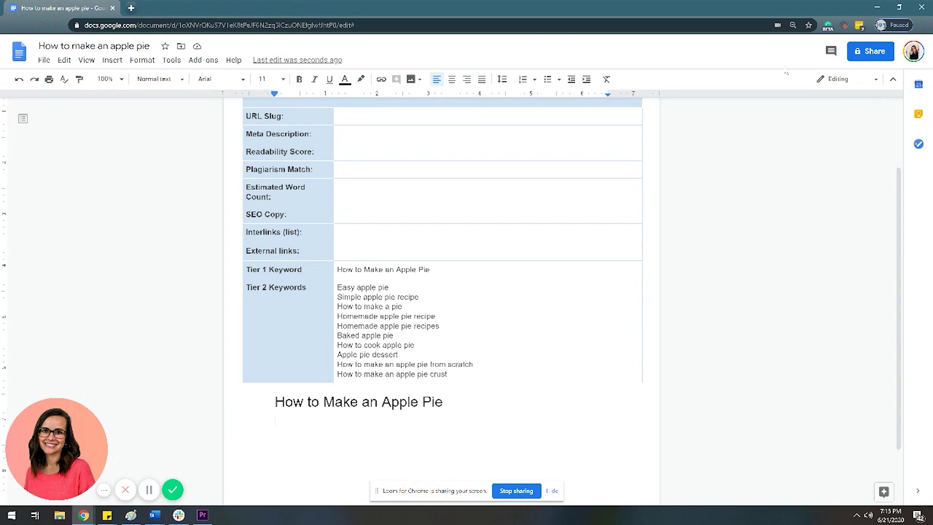
# - Restore the document window, merge its tab into the keyword research window, and place a new tab in its own window beside it
pyautogui.click(902, 8)
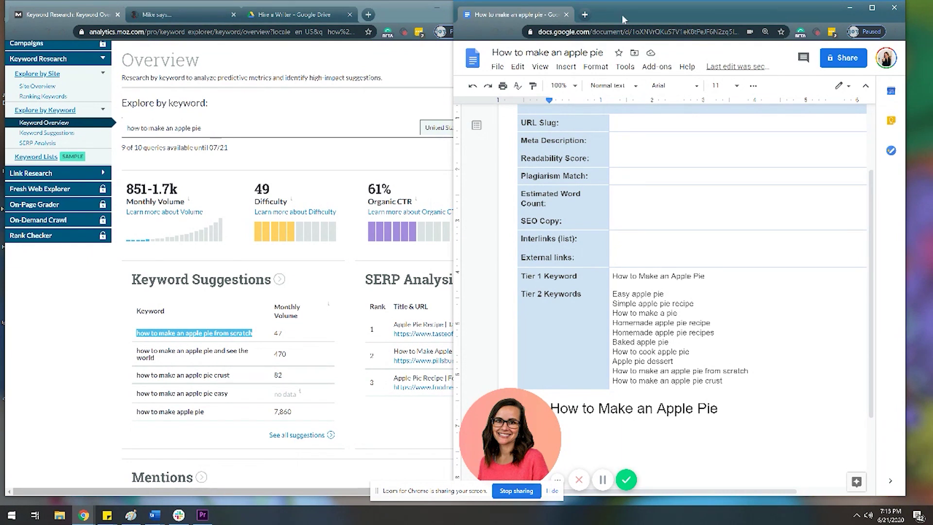
pyautogui.moveTo(783, 18); pyautogui.dragTo(141, 31)
pyautogui.click(395, 15)
pyautogui.moveTo(473, 32); pyautogui.dragTo(932, 34)
pyautogui.click(251, 225)
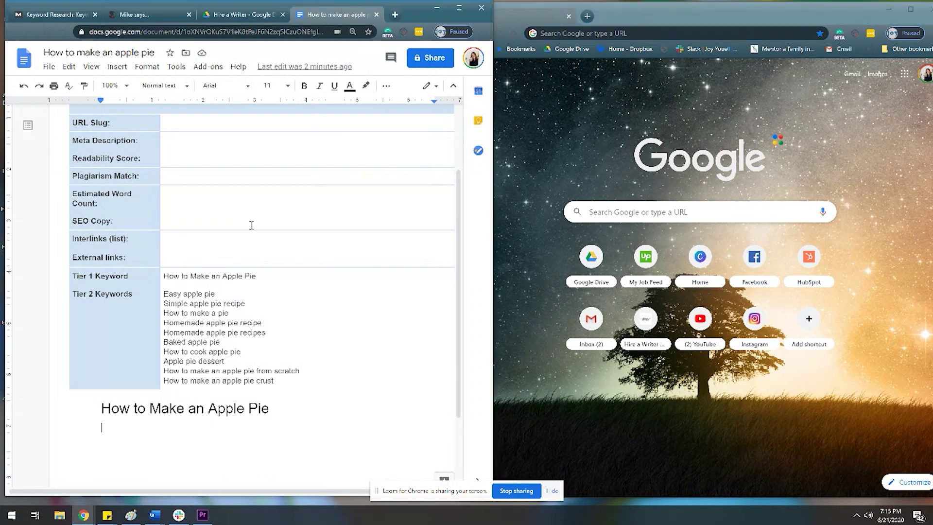
# - Copy the "How to Make an Apple Pie" heading below the table and search Google for it in the new window
pyautogui.scroll(-1, 248, 321)
pyautogui.tripleClick(271, 361)
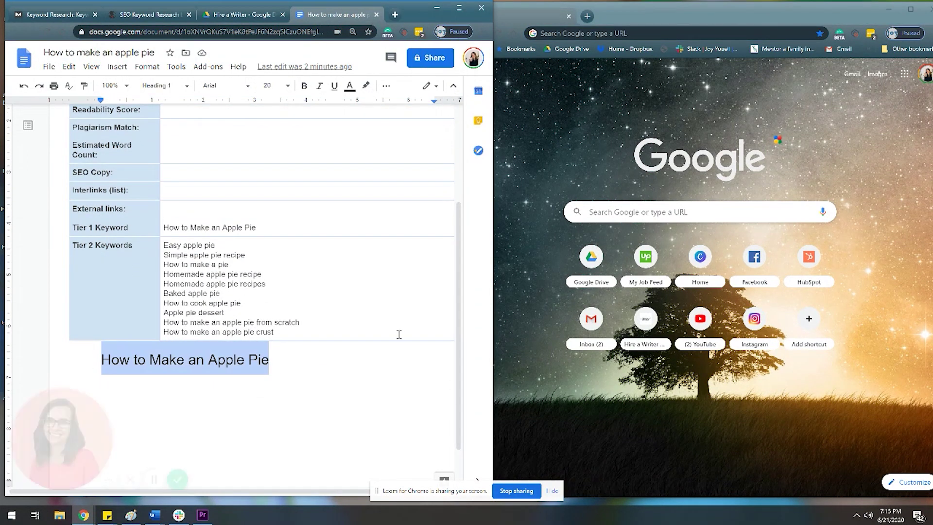
pyautogui.hotkey('ctrl', 'c')
pyautogui.click(653, 33)
pyautogui.hotkey('ctrl', 'v')
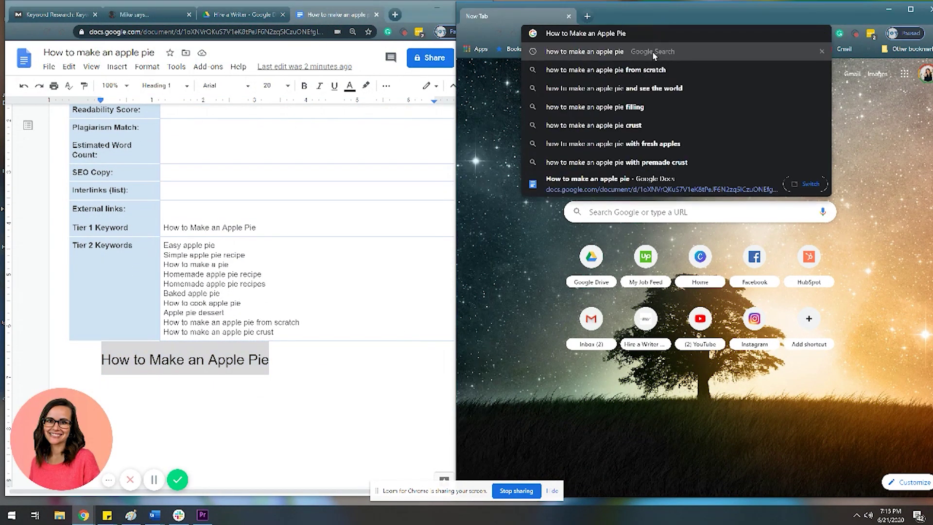
pyautogui.click(652, 51)
# - Narrow the document window to uncover the Google results and open the Taste of Home apple pie recipe
pyautogui.click(409, 12)
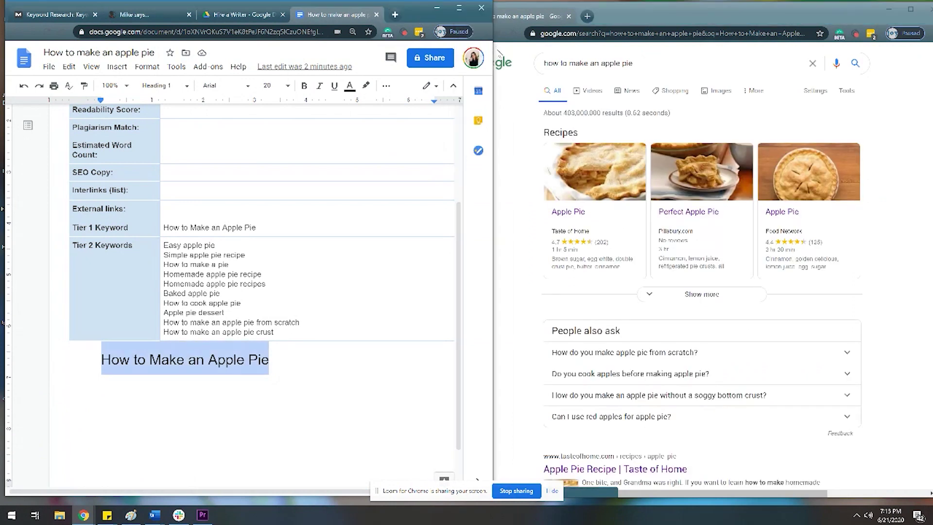
pyautogui.moveTo(496, 53); pyautogui.dragTo(452, 53)
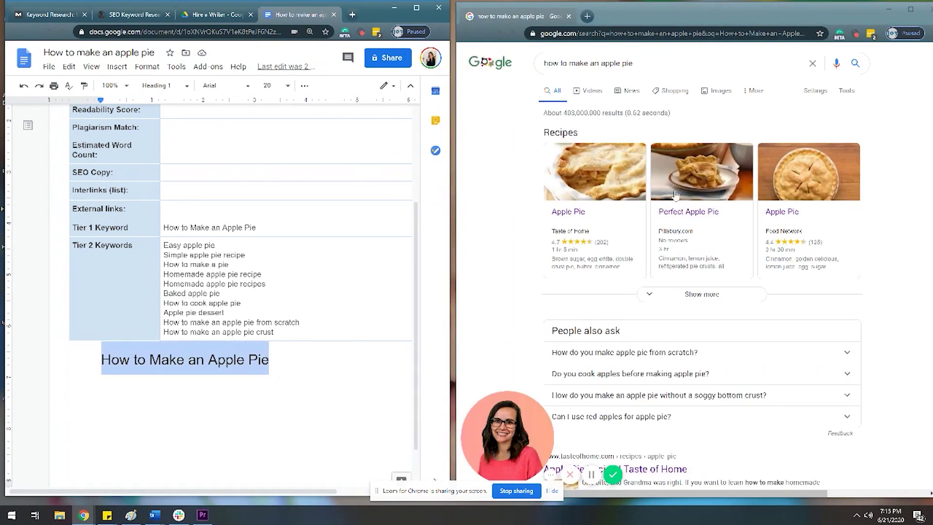
pyautogui.scroll(-5, 675, 194)
pyautogui.click(584, 229)
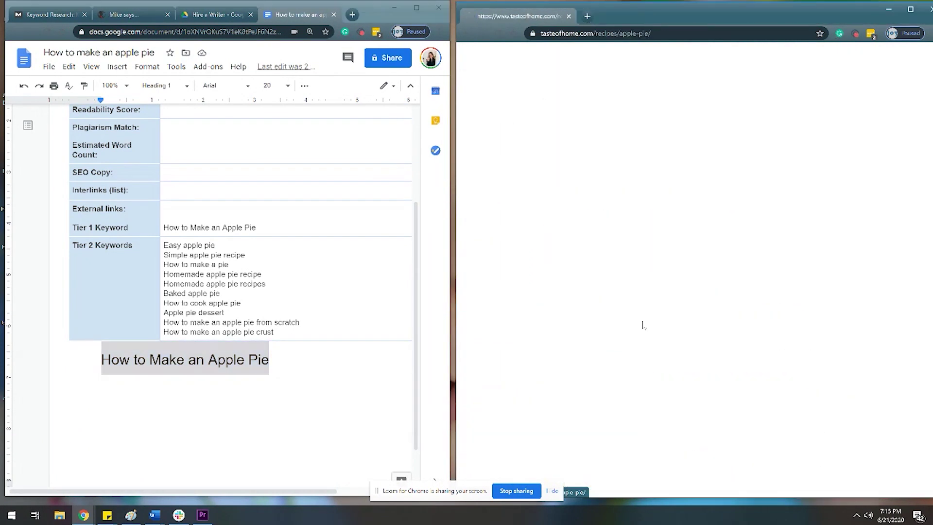
# - Write an introductory paragraph about apple pie below the heading, and restore the document window beside the recipe page
pyautogui.click(218, 392)
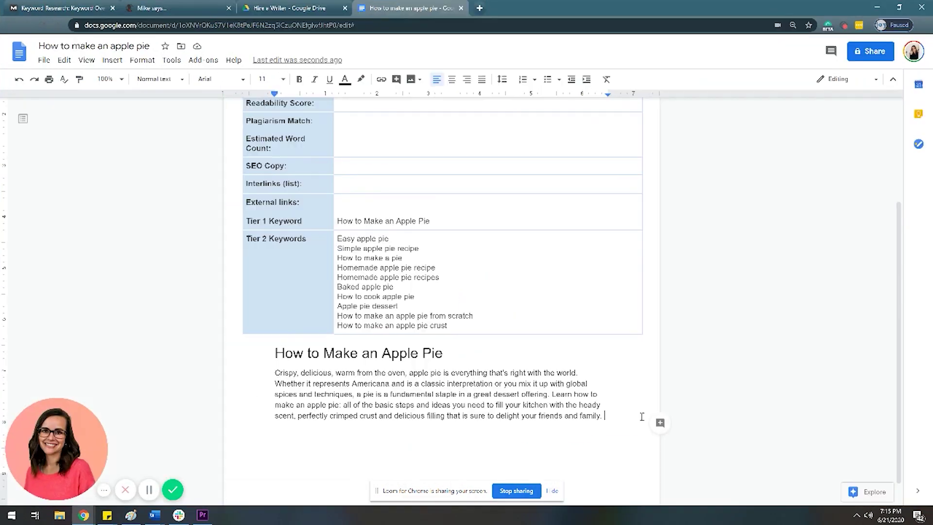
pyautogui.click(456, 354)
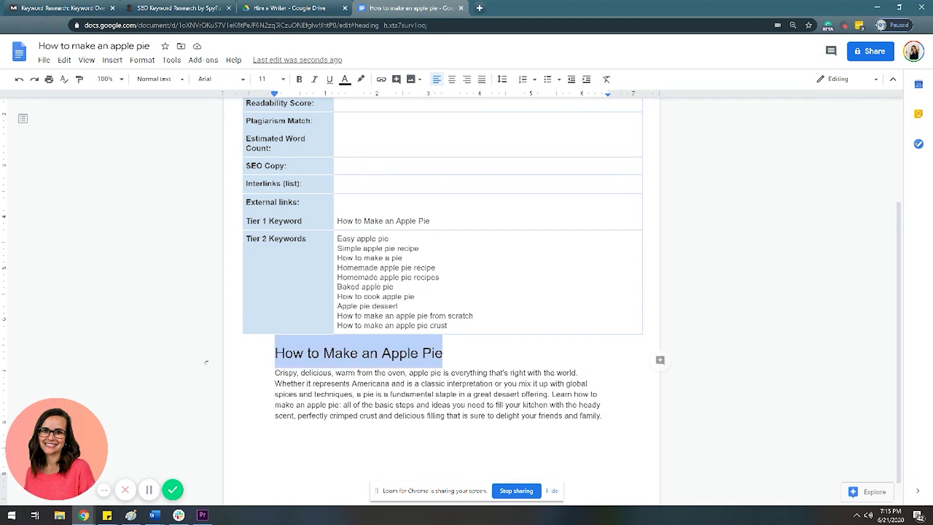
pyautogui.moveTo(457, 354); pyautogui.dragTo(210, 378)
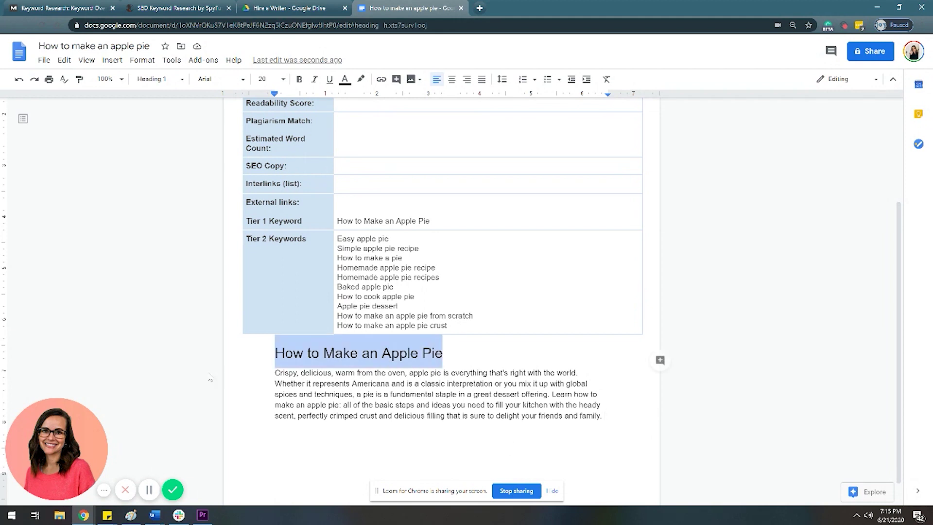
pyautogui.click(905, 10)
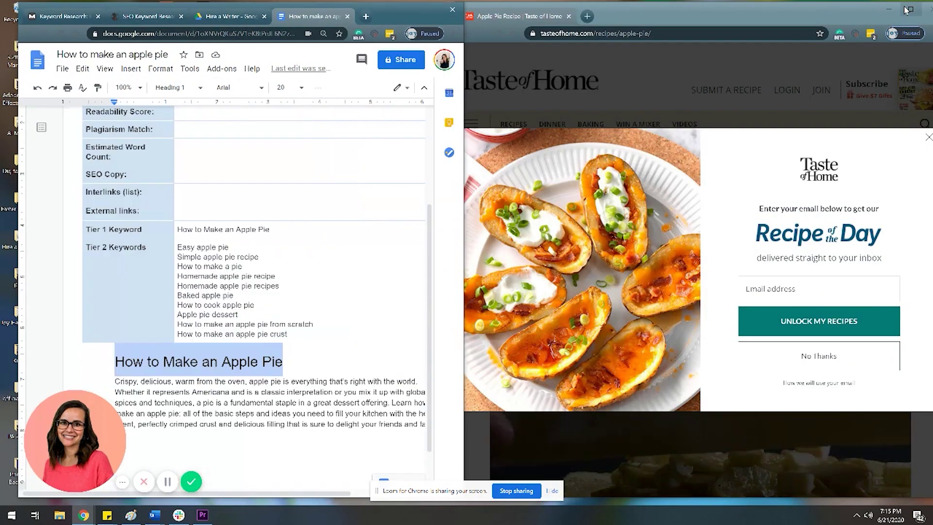
# - Switch to Sticky Notes, move the note over the recipe page beside the document, and clear its old LSAT keywords
pyautogui.click(107, 515)
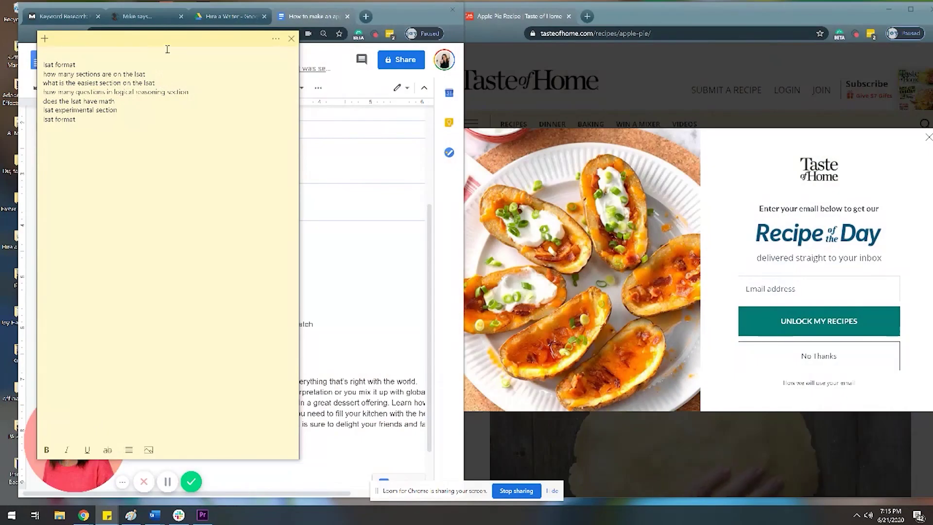
pyautogui.moveTo(166, 44); pyautogui.dragTo(598, 27)
pyautogui.click(546, 102)
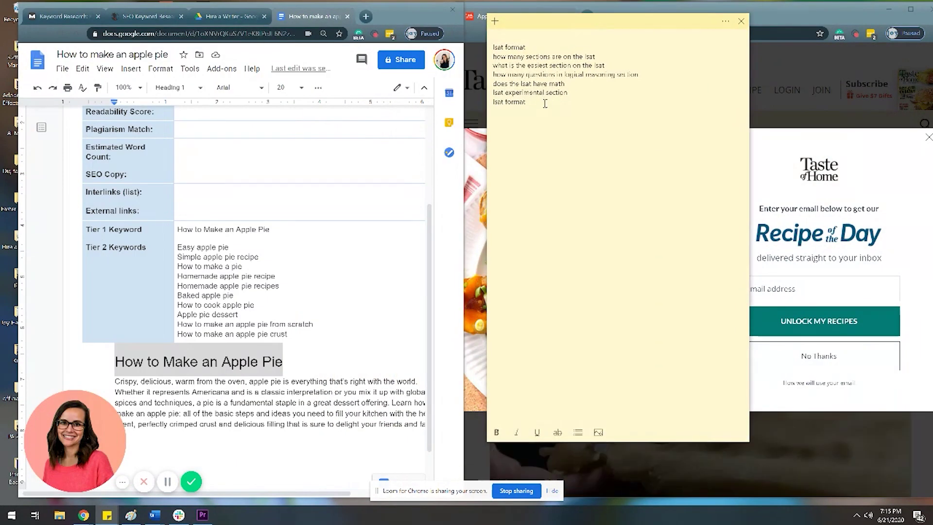
pyautogui.hotkey('ctrl', 'a')
pyautogui.press('BackSpace')
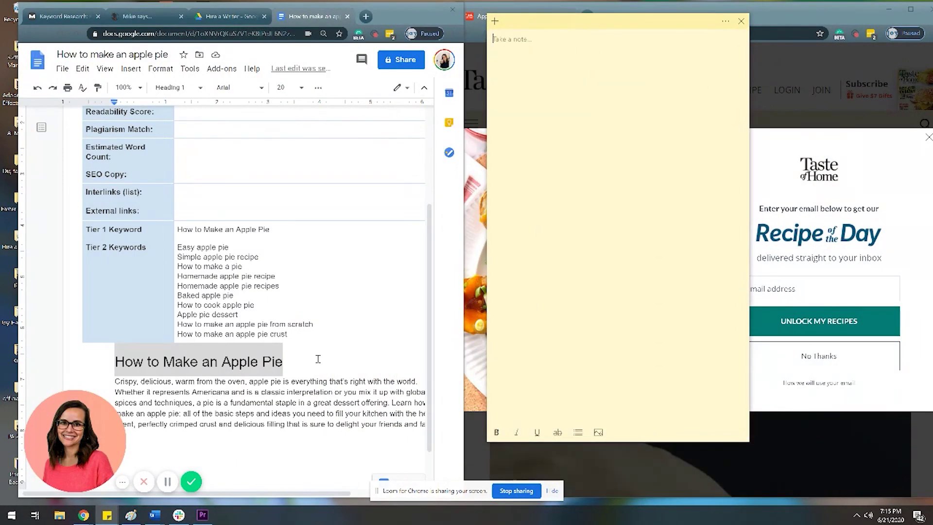
# - Copy all the Tier 2 keywords from the document table into the empty sticky note
pyautogui.moveTo(201, 334); pyautogui.dragTo(91, 247)
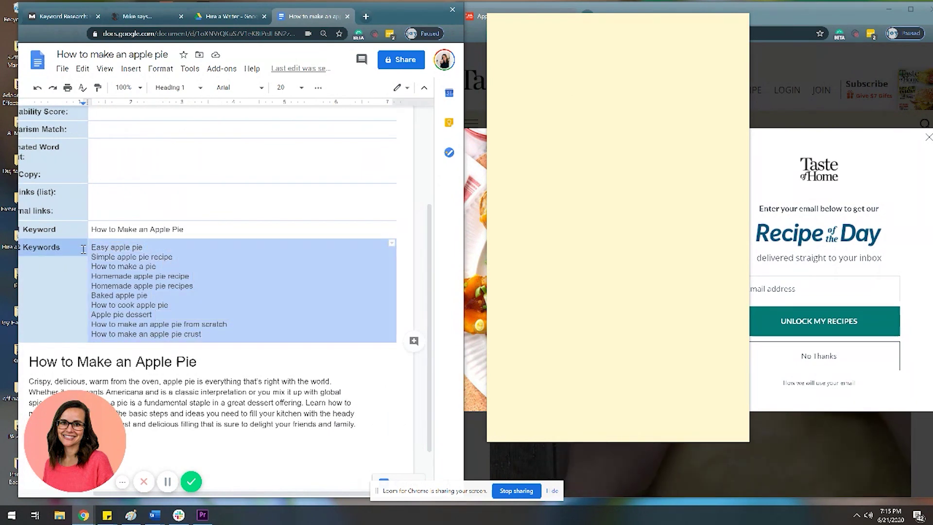
pyautogui.hotkey('ctrl', 'c')
pyautogui.click(531, 104)
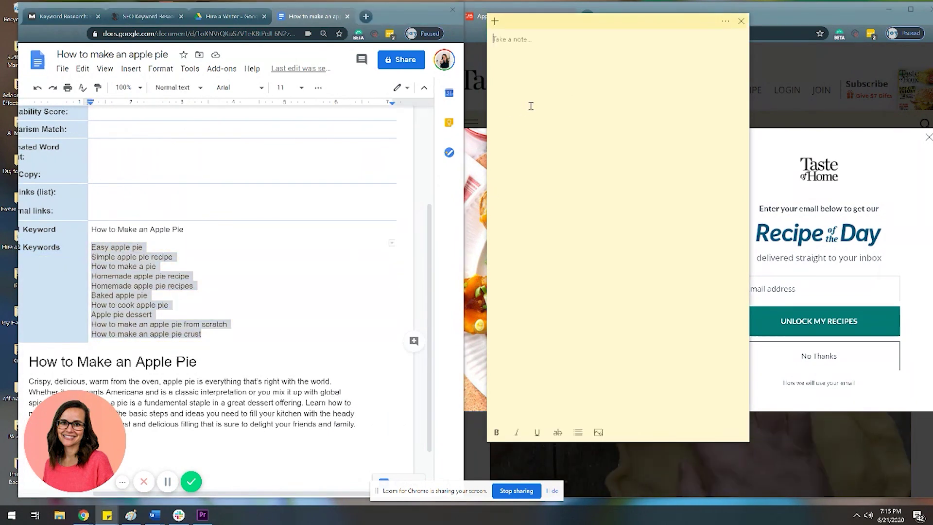
pyautogui.hotkey('ctrl', 'v')
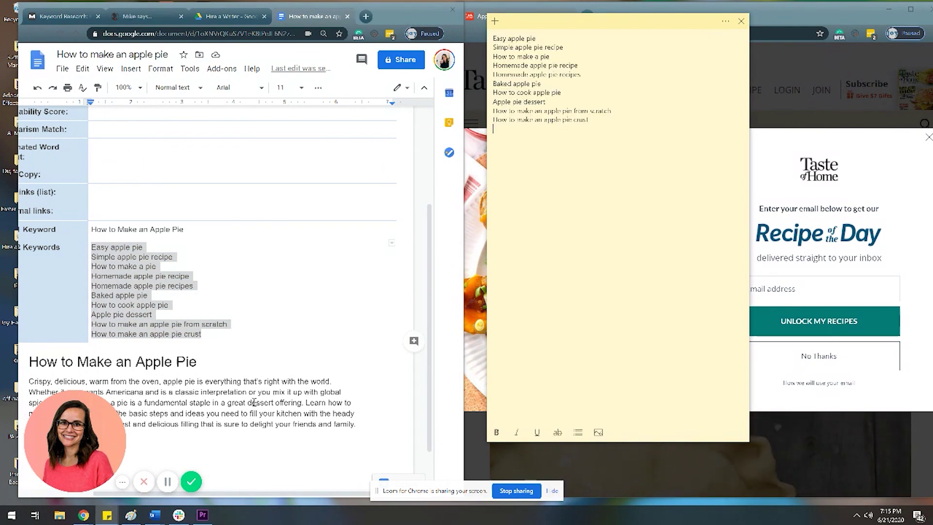
# - Widen the document window up to the note's edge, and select the whole keyword list in the note
pyautogui.click(273, 424)
pyautogui.scroll(-1, 272, 417)
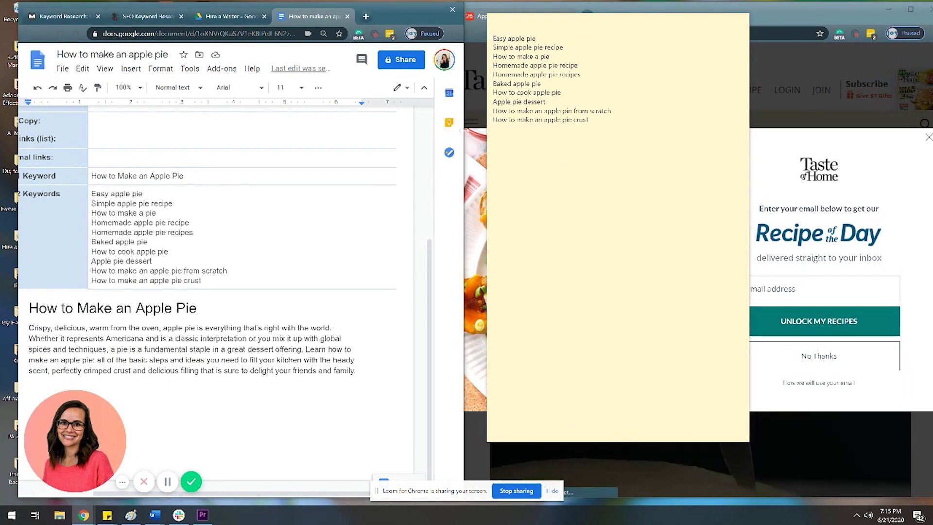
pyautogui.moveTo(464, 134); pyautogui.dragTo(485, 134)
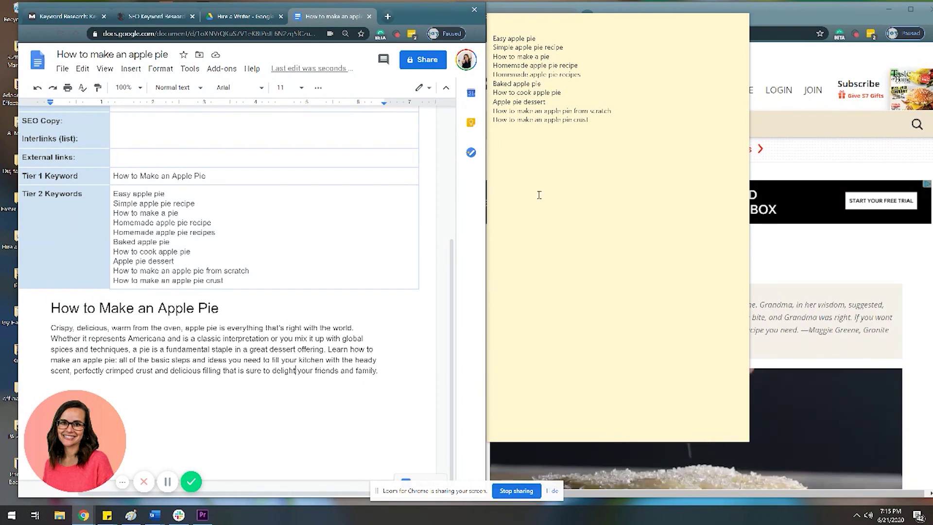
pyautogui.click(625, 124)
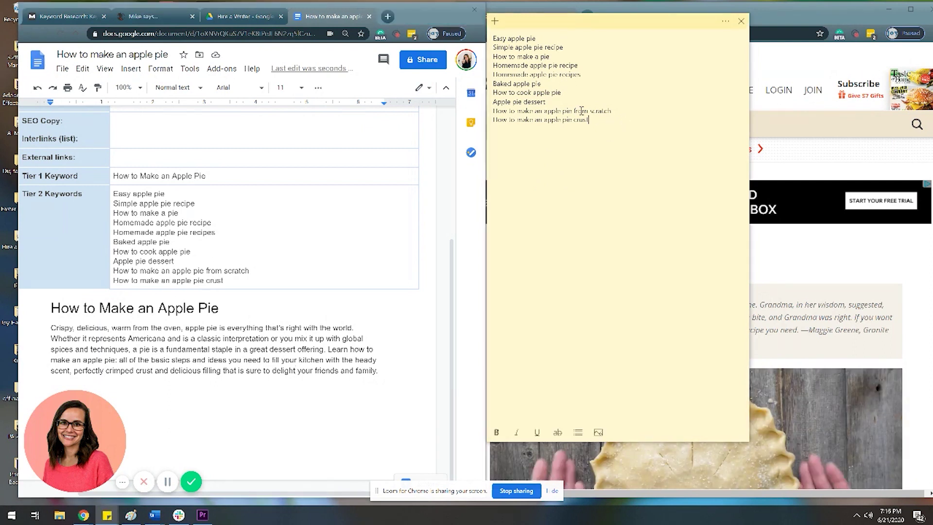
pyautogui.moveTo(493, 39); pyautogui.dragTo(608, 123)
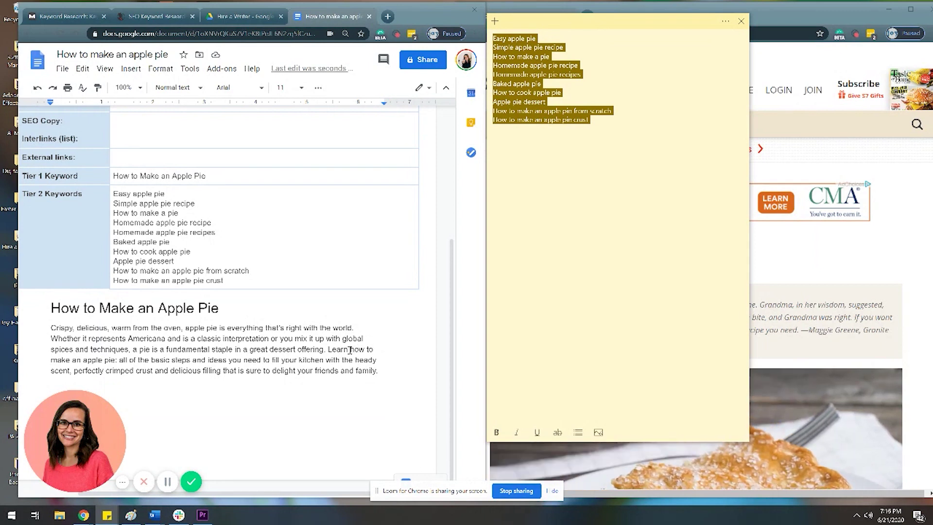
# - Highlight the phrase "how to make an apple pie" in the introduction in yellow
pyautogui.moveTo(350, 350); pyautogui.dragTo(118, 360)
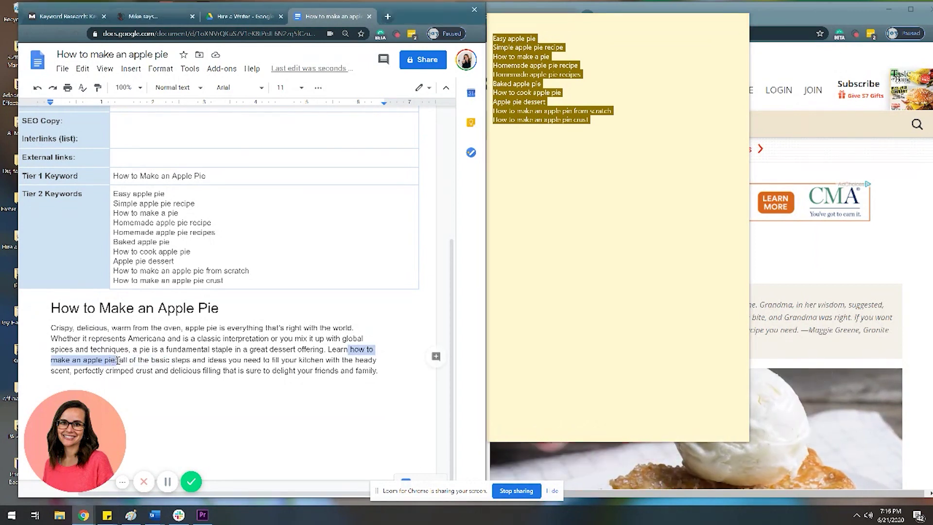
pyautogui.click(318, 87)
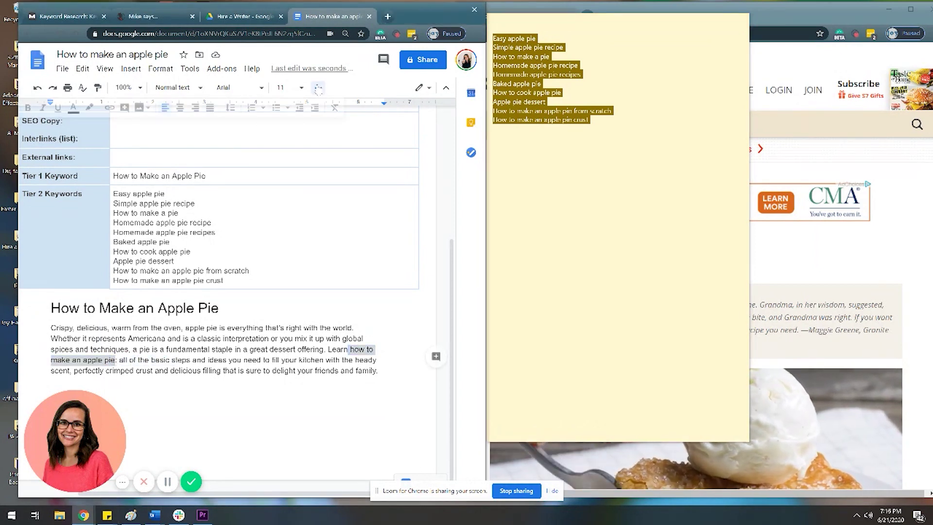
pyautogui.click(88, 109)
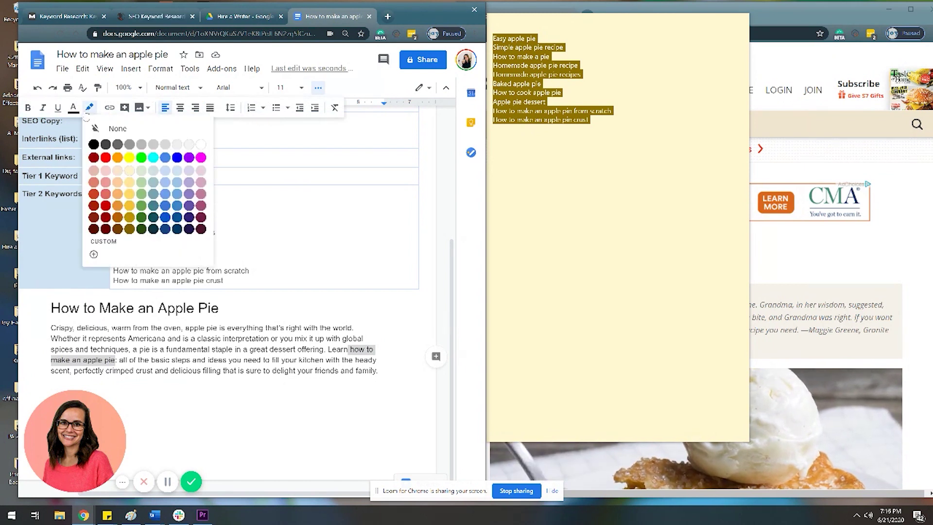
pyautogui.click(129, 157)
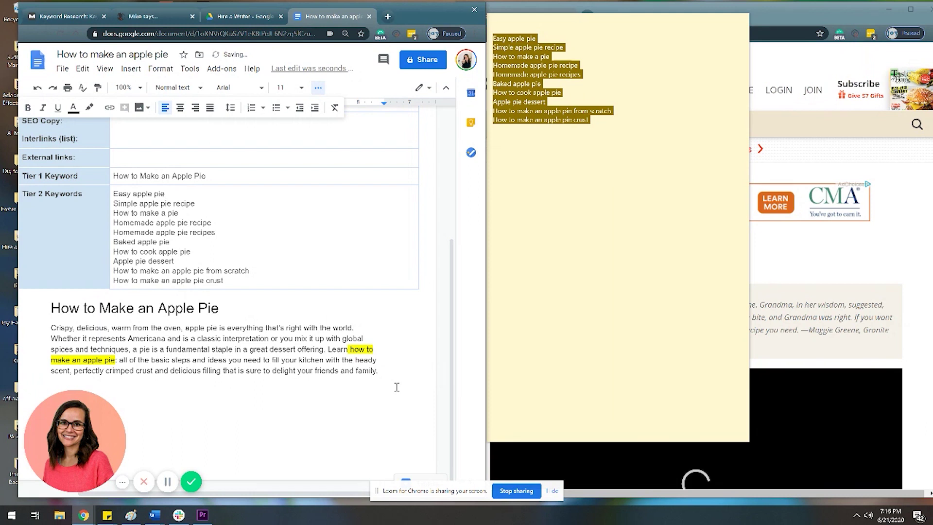
# - Add the line "How to Make a Pie" below the introduction, and move the keyword note farther from the document
pyautogui.moveTo(407, 16)
pyautogui.mouseDown()
pyautogui.moveTo(417, 11)
pyautogui.moveTo(392, 15)
pyautogui.mouseUp()
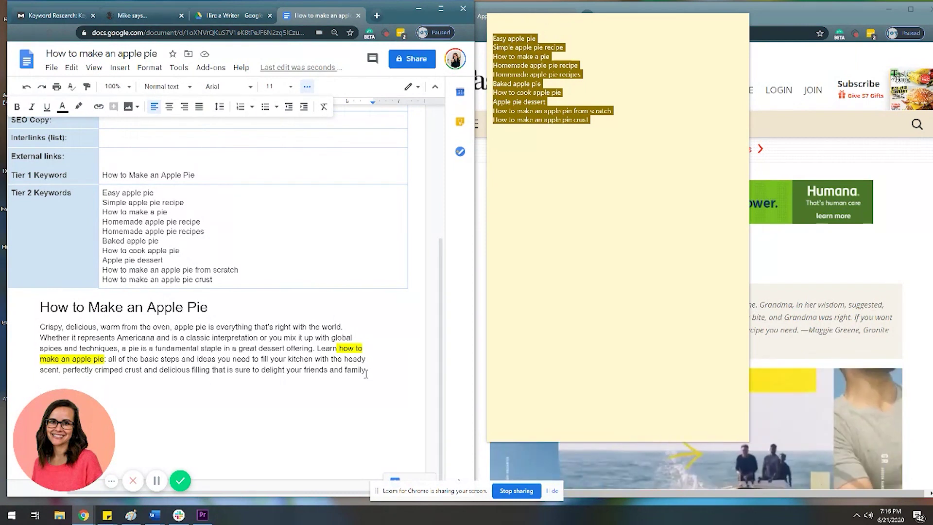
pyautogui.click(667, 131)
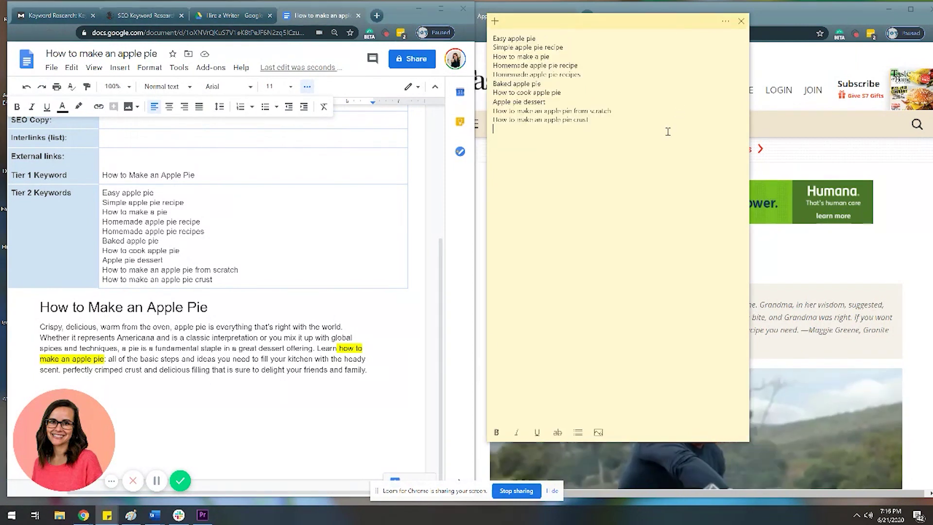
pyautogui.click(166, 398)
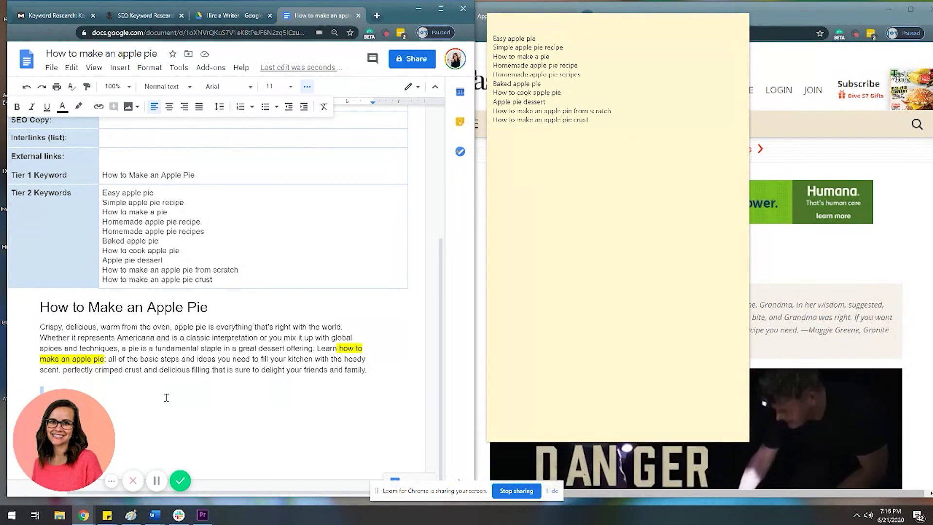
pyautogui.write('How to Make a Pie')
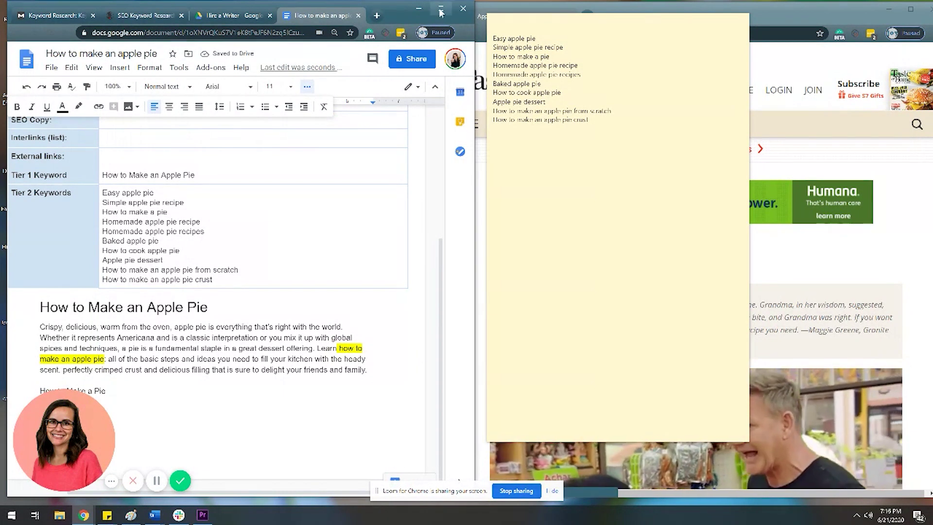
pyautogui.click(574, 20)
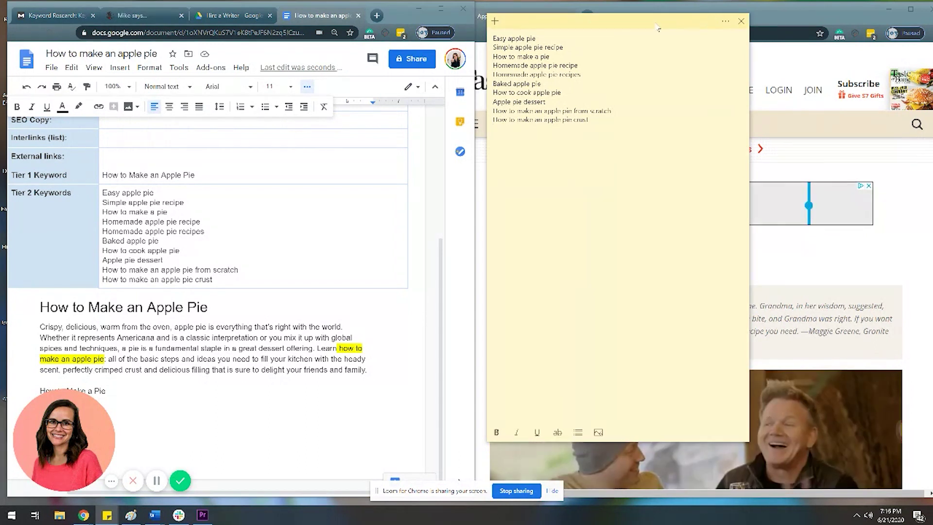
pyautogui.moveTo(657, 28); pyautogui.dragTo(705, 26)
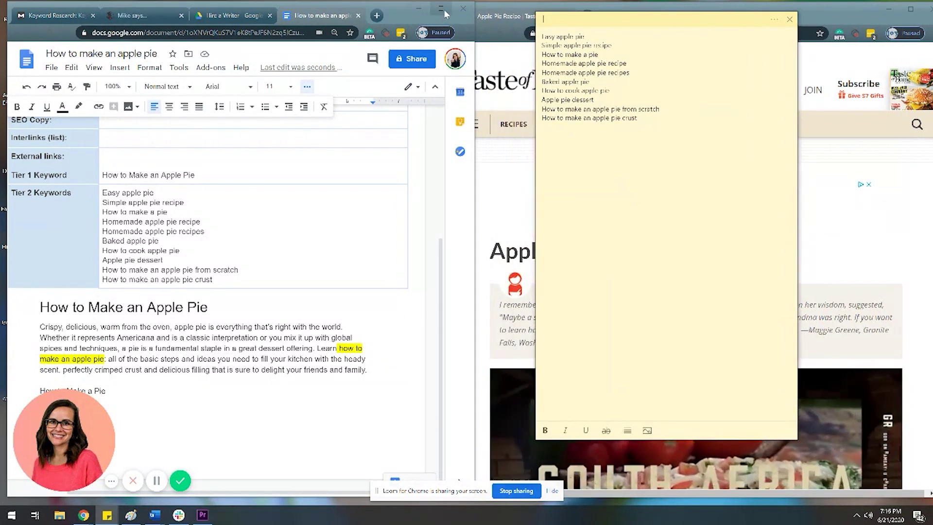
# - Add spaced lines "Homemade Apple Pie Recipe", "How to Make an Apple Pie Crust" and "How to Cook Apple Pie" below "How to Make a Pie"
pyautogui.click(180, 394)
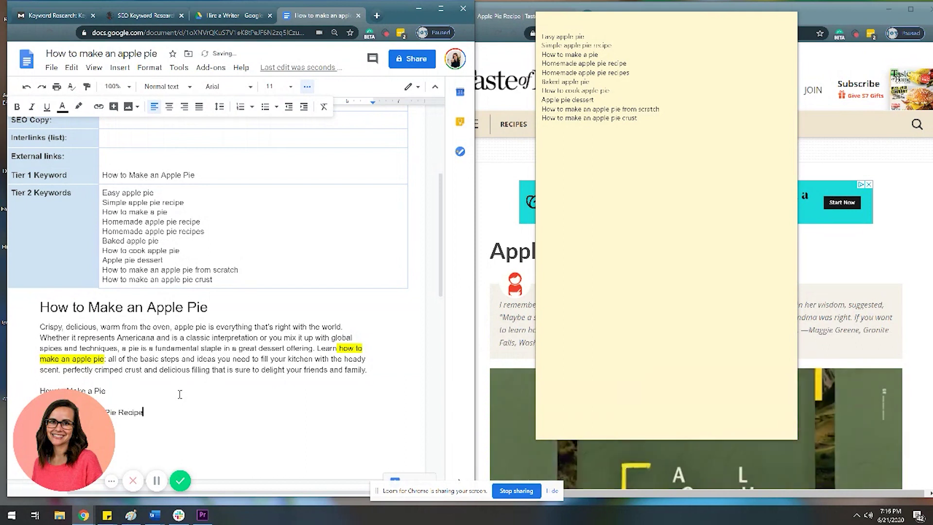
pyautogui.scroll(-2, 179, 395)
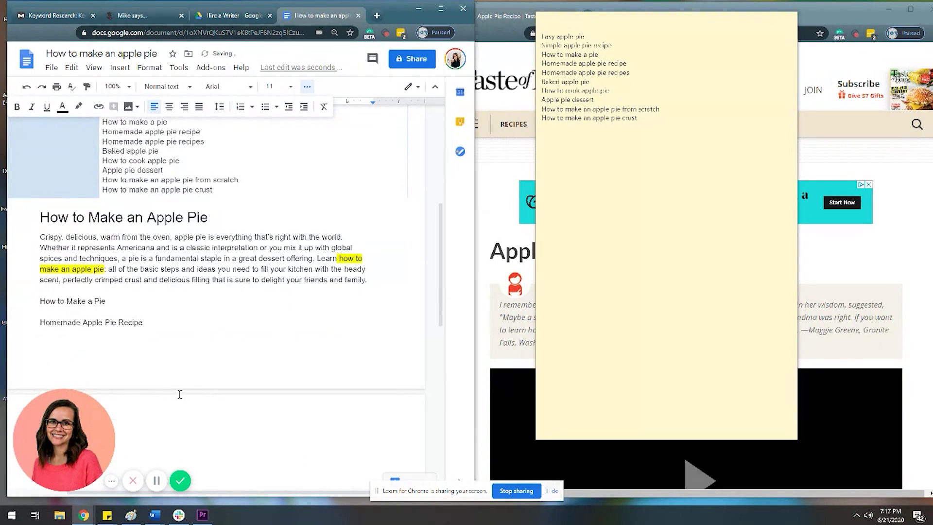
pyautogui.write('Apple Pi Crust')
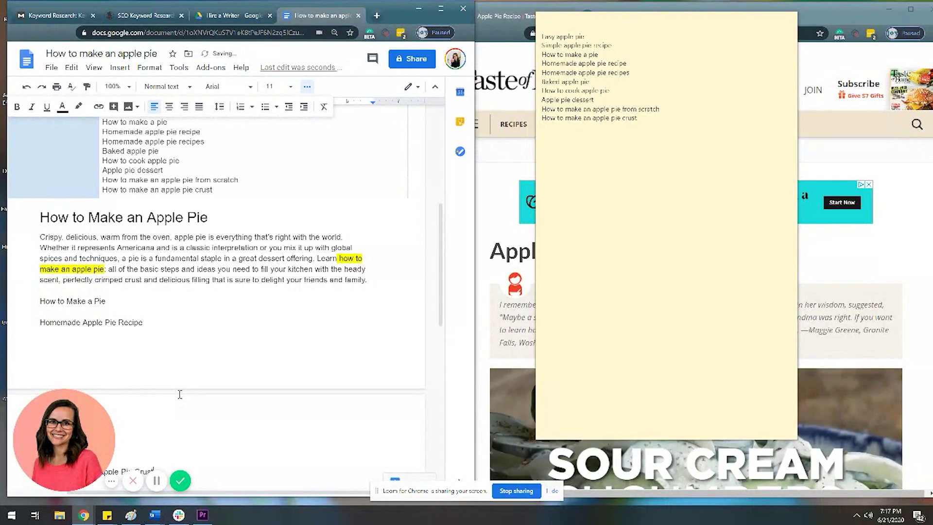
pyautogui.scroll(-1, 180, 394)
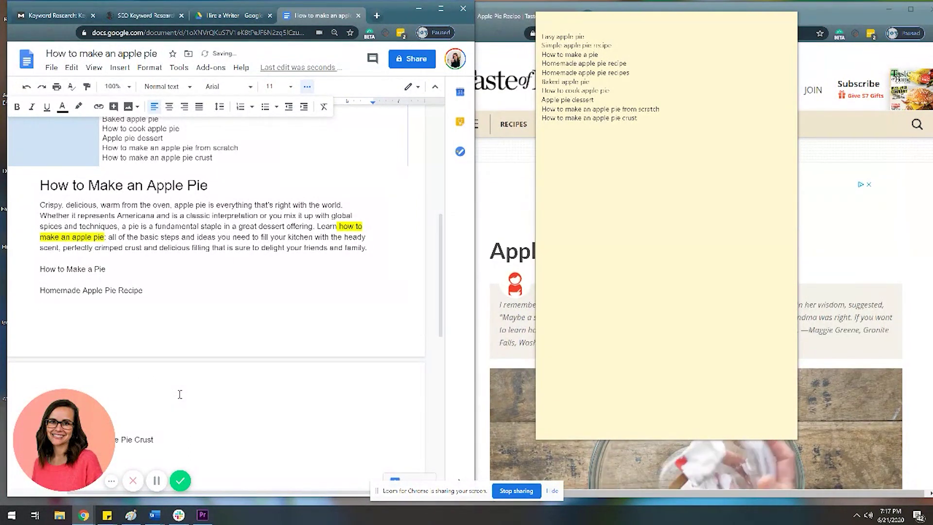
pyautogui.scroll(-1, 180, 394)
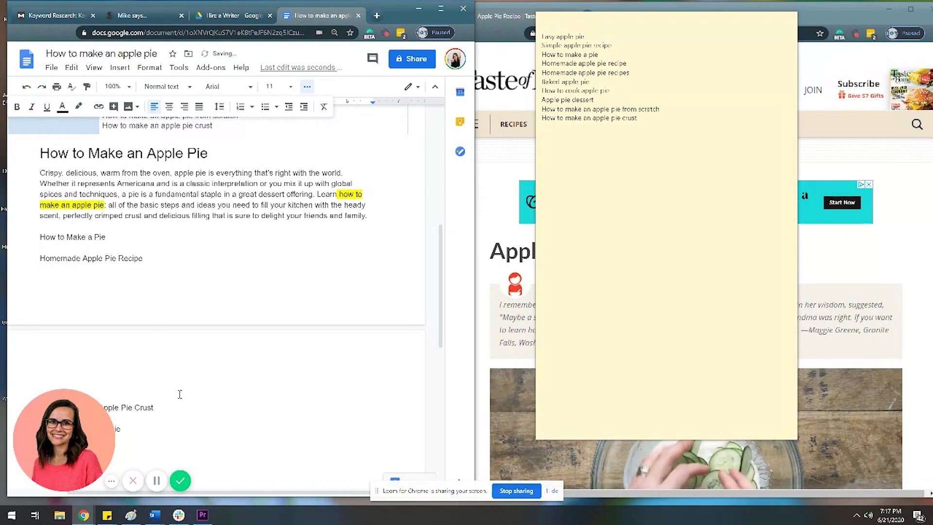
pyautogui.scroll(-2, 179, 389)
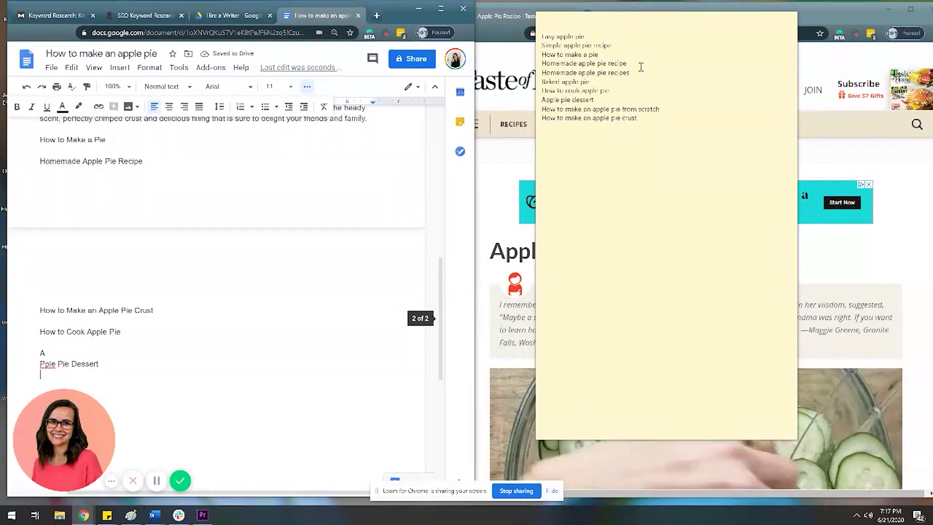
# - Replace the broken last entry with "Apple Pie Dessert" on a single line
pyautogui.tripleClick(91, 363)
pyautogui.keyDown('shift'); pyautogui.click(25, 356); pyautogui.keyUp('shift')
pyautogui.write('App')
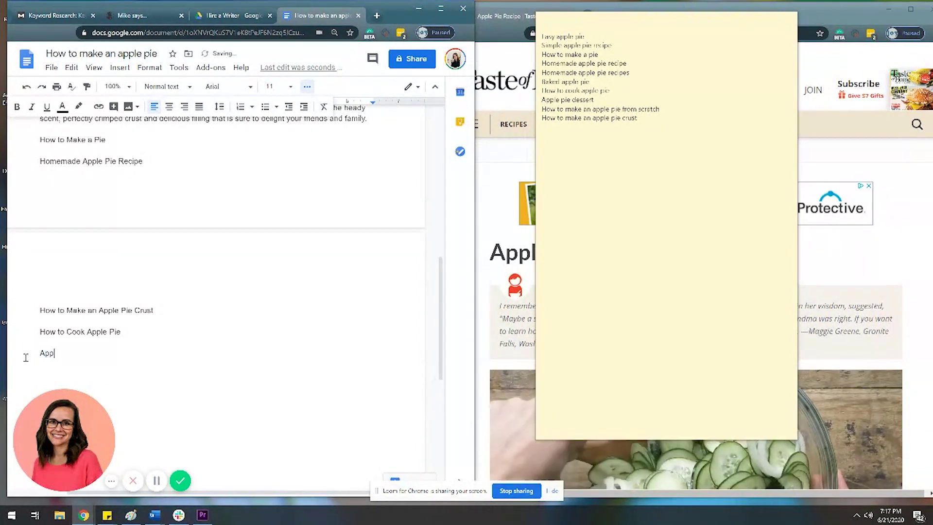
pyautogui.write('le Pie Dessert')
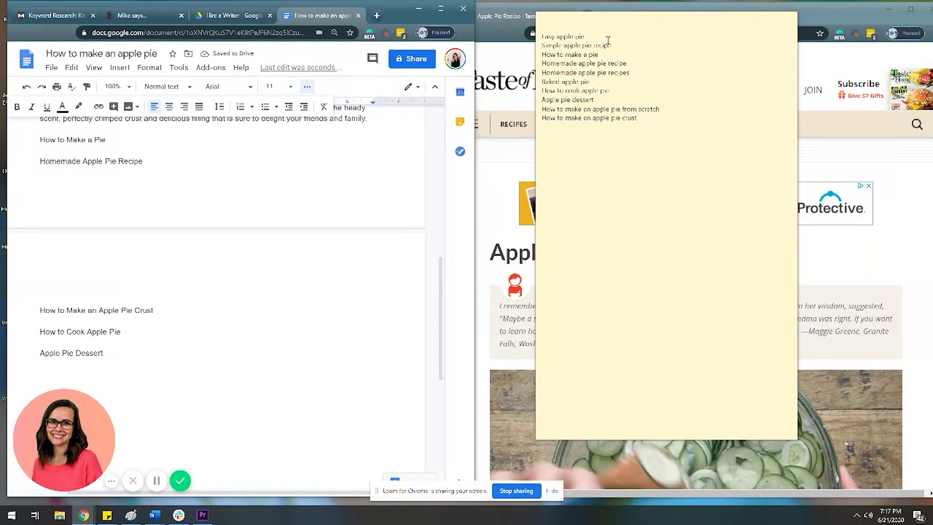
# - Delete the used keywords "How to make a pie", "Homemade apple pie recipe" and "How to make an apple pie crust" from the note
pyautogui.moveTo(610, 56); pyautogui.dragTo(551, 56)
pyautogui.press('BackSpace')
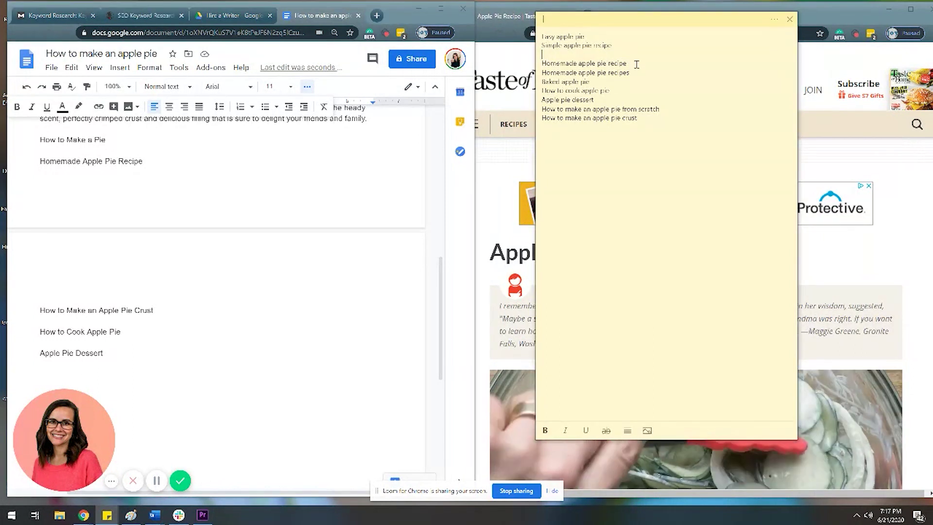
pyautogui.moveTo(629, 64); pyautogui.dragTo(541, 63)
pyautogui.press('BackSpace')
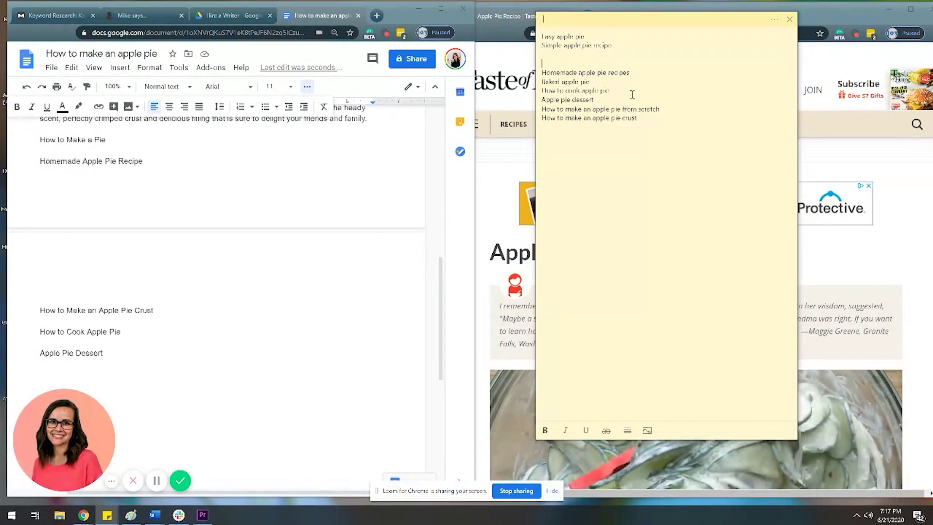
pyautogui.moveTo(659, 118); pyautogui.dragTo(540, 117)
pyautogui.press('BackSpace')
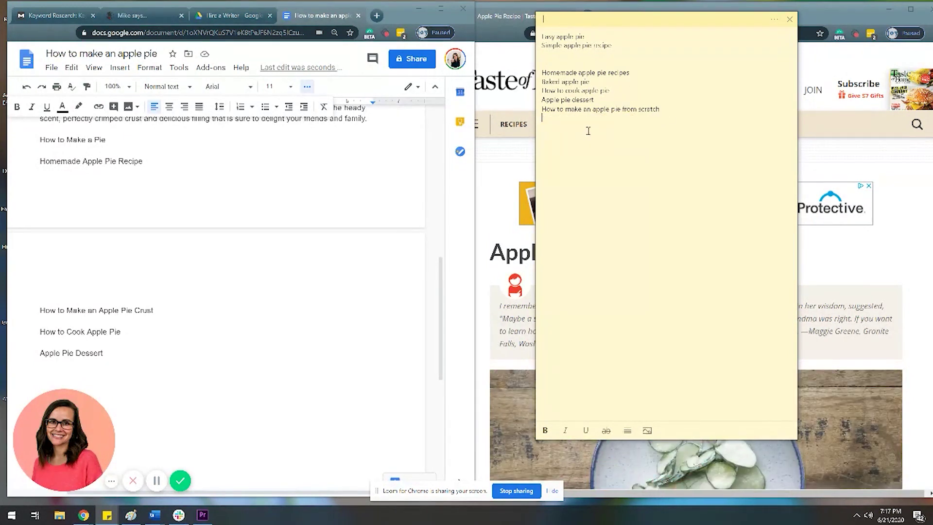
# - Delete the used keywords "Apple pie dessert" and "How to cook apple pie" from the keyword note
pyautogui.moveTo(598, 99); pyautogui.dragTo(540, 100)
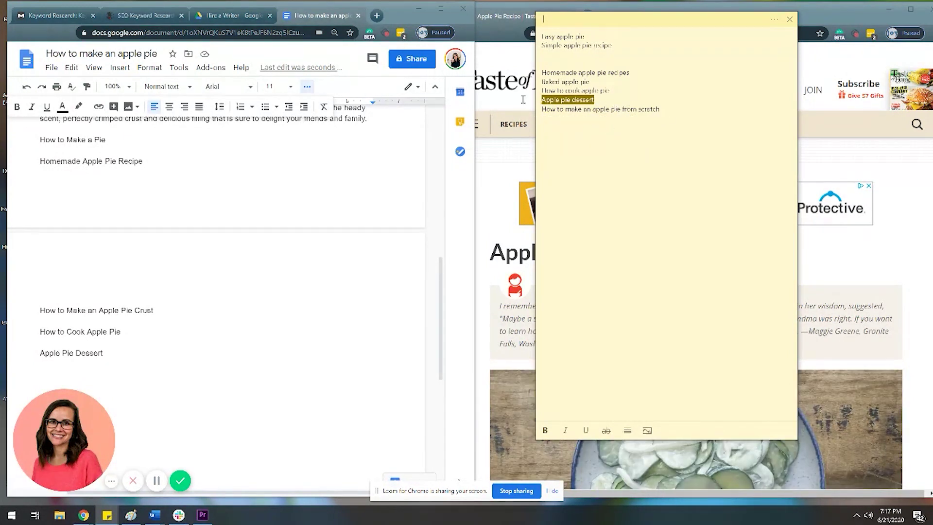
pyautogui.press('BackSpace')
pyautogui.moveTo(613, 91); pyautogui.dragTo(541, 90)
pyautogui.press('BackSpace')
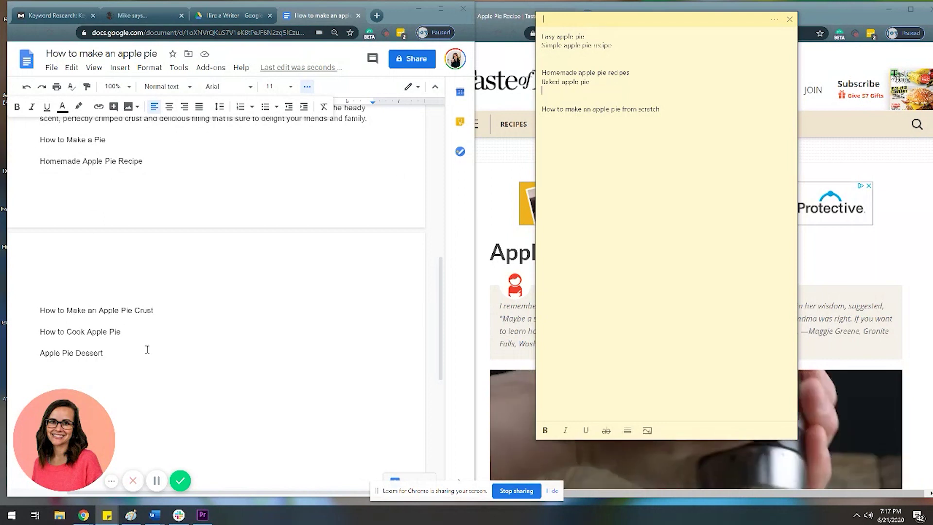
# - Format the lines from "How to Make a Pie" through "Apple Pie Dessert" as Heading 2
pyautogui.moveTo(146, 353); pyautogui.dragTo(39, 140)
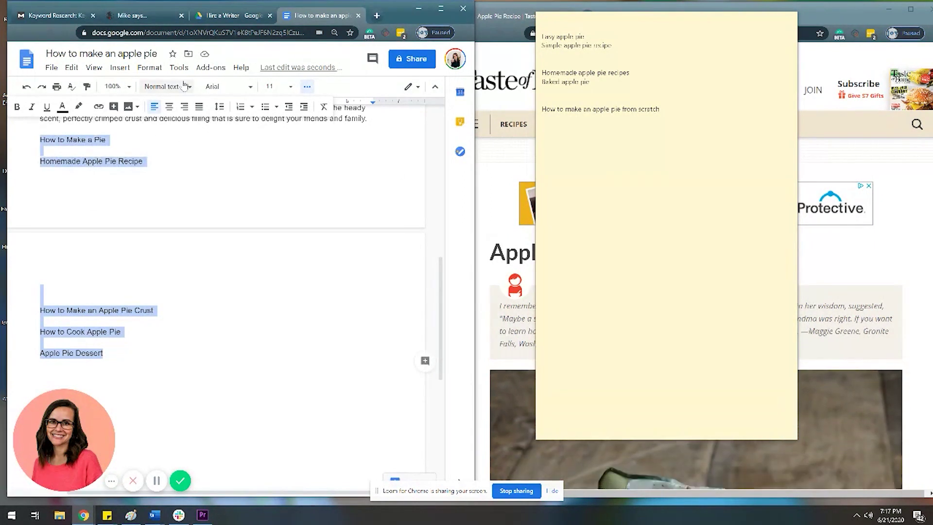
pyautogui.click(165, 86)
pyautogui.click(186, 236)
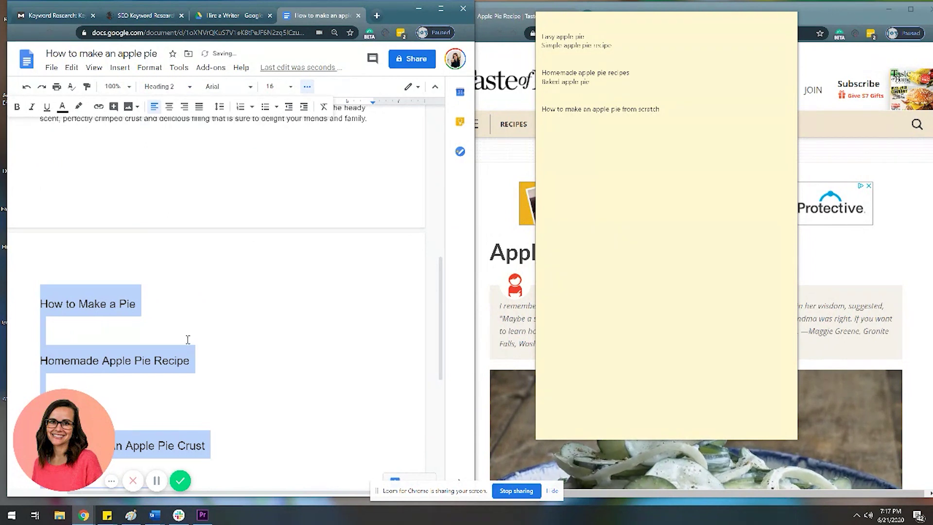
# - Under "How to Make a Pie", write a normal-text introduction starting "Baked apple pie is a delectable dessert", followed by the list items "A crust" and "Filling"
pyautogui.click(172, 321)
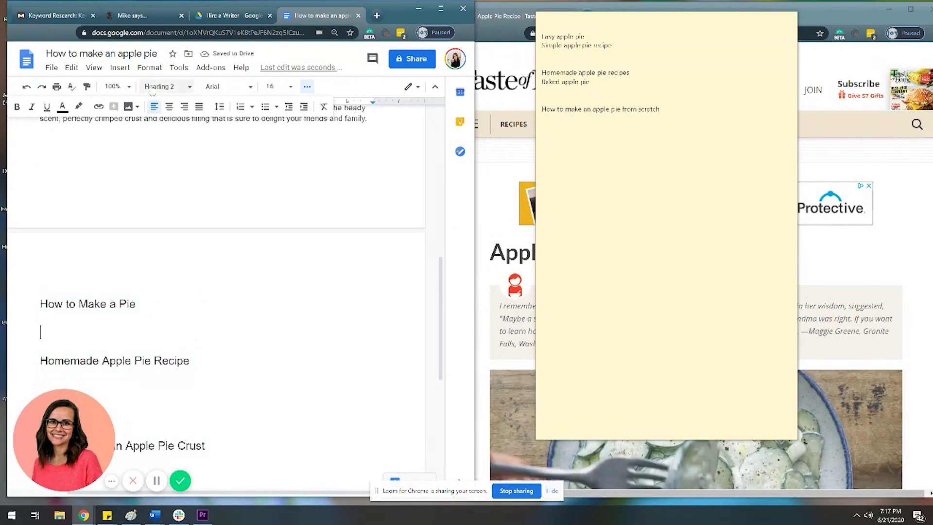
pyautogui.click(165, 87)
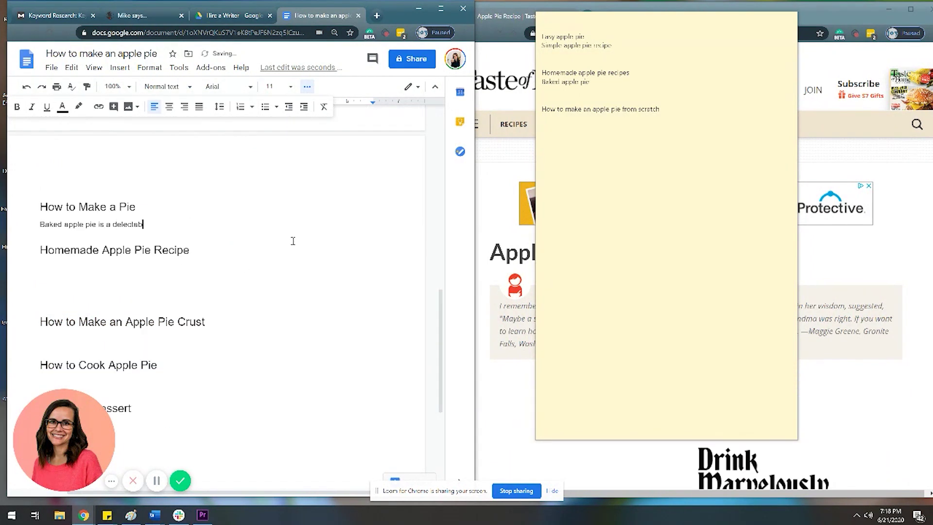
pyautogui.write('ected dessert, full of rich, familiar flavors. To make a pie, you need a few basic elements. All great pies have:')
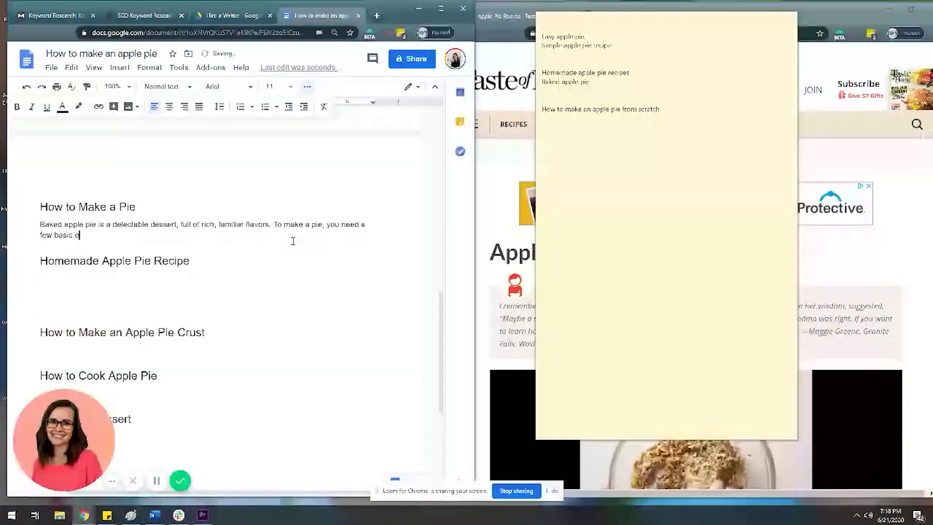
pyautogui.press('Return')
pyautogui.press('Return')
pyautogui.write('A crust')
pyautogui.press('Return')
pyautogui.write('Filling')
# - Write a paragraph below the crust and filling list about serving pie humble or with fresh fruit, whipped cream and ice cream toppings
pyautogui.press('Return')
pyautogui.press('Return')
pyautogui.write('Some pies also have toppings. You may serve your pie humble or adorn it with fresh fruit, wh')
pyautogui.write("ipped cream, ice cream and more. There are plenty of great options that will elevate your pie into something truly show-stopping. What a great way to end a meal! Let's dive into a simple apple pie recipe.")
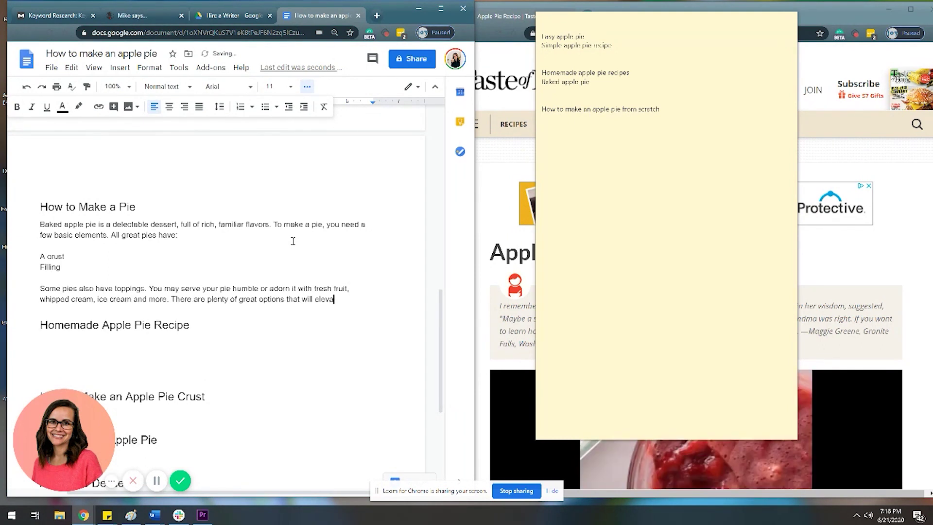
# - Highlight the keywords "simple apple pie recipe" and "Baked apple pie" in yellow in the "How to Make a Pie" section
pyautogui.moveTo(336, 310); pyautogui.dragTo(96, 320)
pyautogui.click(79, 107)
pyautogui.moveTo(40, 224); pyautogui.dragTo(95, 224)
pyautogui.click(78, 106)
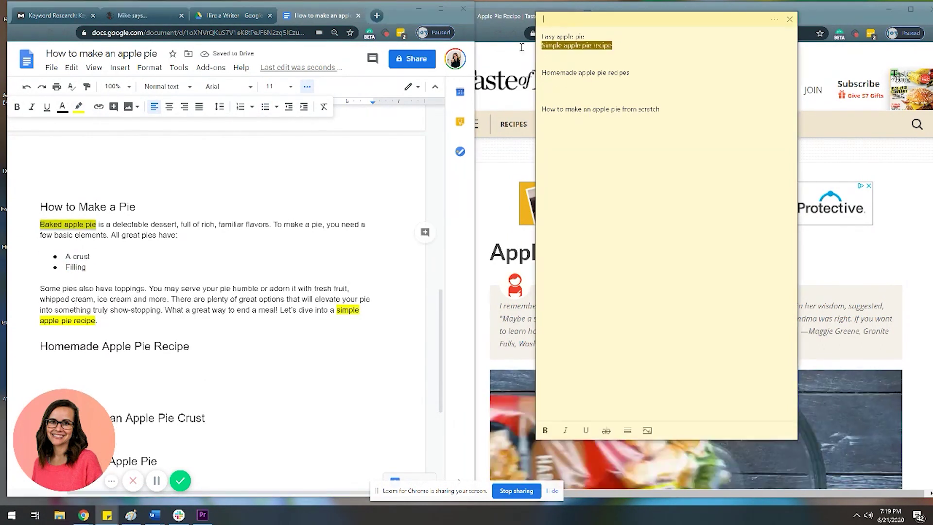
# - Under "Homemade Apple Pie Recipe", write that easy apple pie can be accomplished with a few pieces of fresh fruit, simple spices and basic crust
pyautogui.click(190, 346)
pyautogui.press('Return')
pyautogui.write('Easy apple pie can be accomplished with just a few pieces of fresh fruit, simple spices and basic crust.')
# - Clear the recipe site's window from the desktop and highlight the keyword "Easy apple pie" in yellow
pyautogui.click(441, 8)
pyautogui.click(900, 7)
pyautogui.moveTo(71, 267); pyautogui.dragTo(122, 266)
pyautogui.click(307, 87)
pyautogui.click(78, 106)
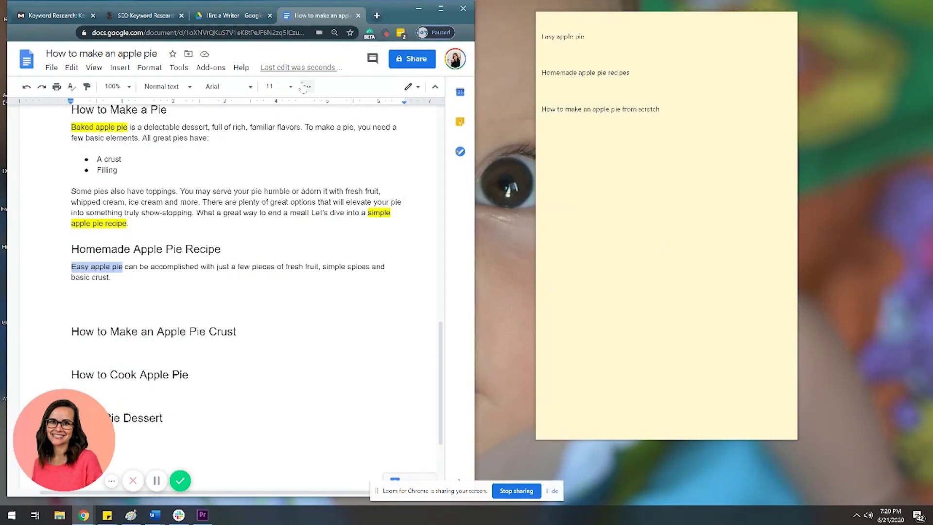
# - Continue the homemade recipe section with text on family "homemade apple pie recipes" and a closing paragraph ending "You start with the crust."
pyautogui.click(109, 277)
pyautogui.write("Serve up a family-favorite with any number of homemade apple pie recipes. Many families have well-kept, beloved recipes for dishes like these.  You may find that a grandmother, aunt or other relative has saved a cherished concoction that you can recreate. Whether you do or not, know that a great apple pie doesn't have to be ancient or sophisticated: even the simplest will do.")
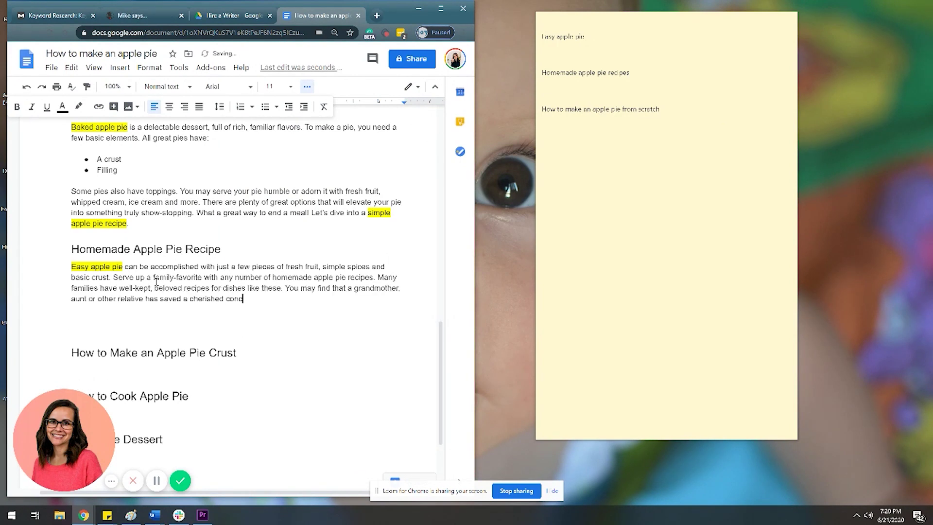
pyautogui.press('Return')
pyautogui.press('Return')
pyautogui.write('The flavors are a perfect blend of tart, sweet and salty. You start with the crust.')
# - Under "How to Make an Apple Pie Crust", write a paragraph opening "Wondering how to make an apple pie from scratch?" and begin one about combining simple ingredients
pyautogui.tripleClick(262, 395)
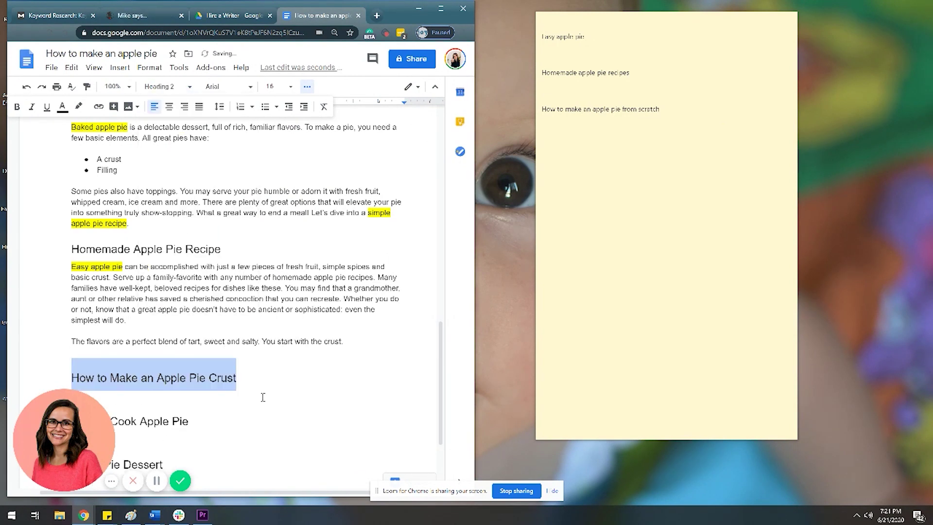
pyautogui.press('End')
pyautogui.press('Return')
pyautogui.write('Wondering how to make an apple pie from scratch? The crust comes first. While you can buy these pre-made, there is truly some love and magic that goes into this blend of butter, flour and salt. And that is truly all that it is.')
pyautogui.press('Return')
pyautogui.press('Return')
pyautogui.write('Making a great crust can be accomplished by combining a')
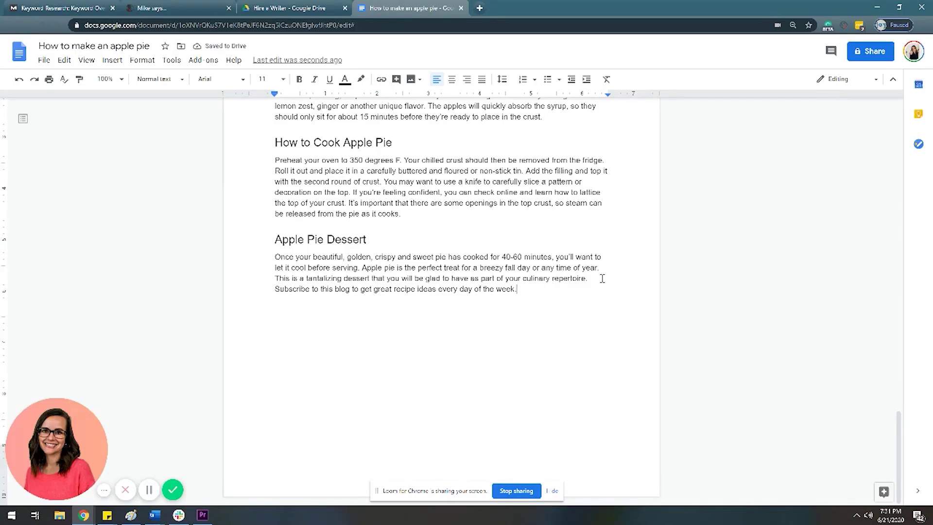
# - Select and copy the whole article text, from the "How to Make an Apple Pie" title below the keyword table to the end
pyautogui.scroll(10, 577, 351)
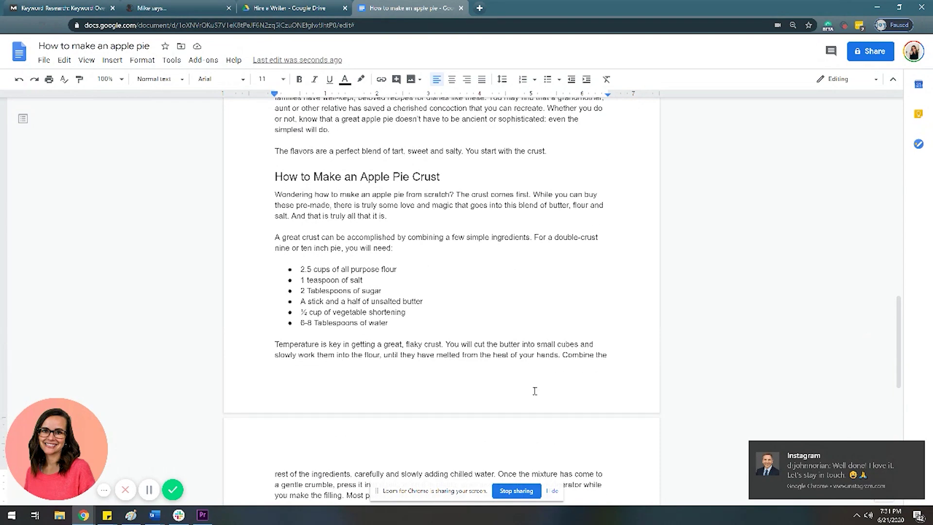
pyautogui.scroll(15, 433, 278)
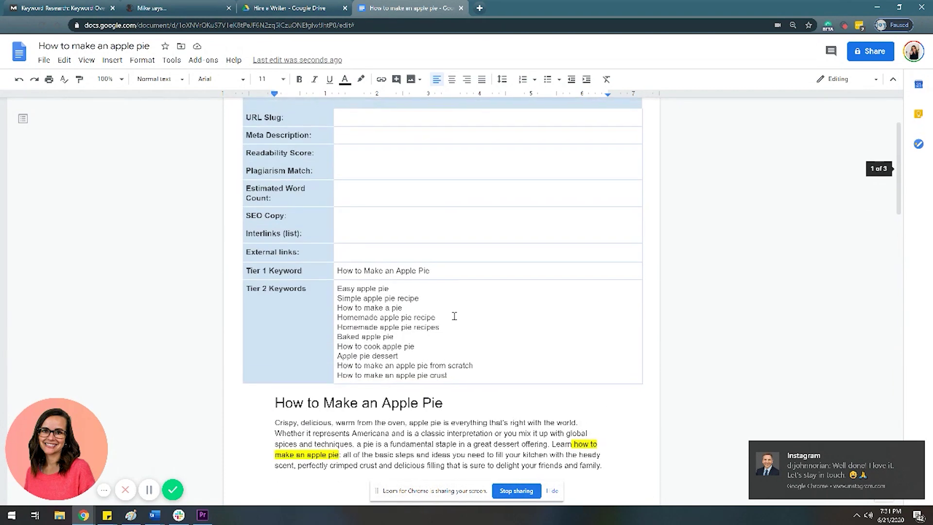
pyautogui.moveTo(274, 321); pyautogui.dragTo(540, 485)
pyautogui.scroll(20, 675, 209)
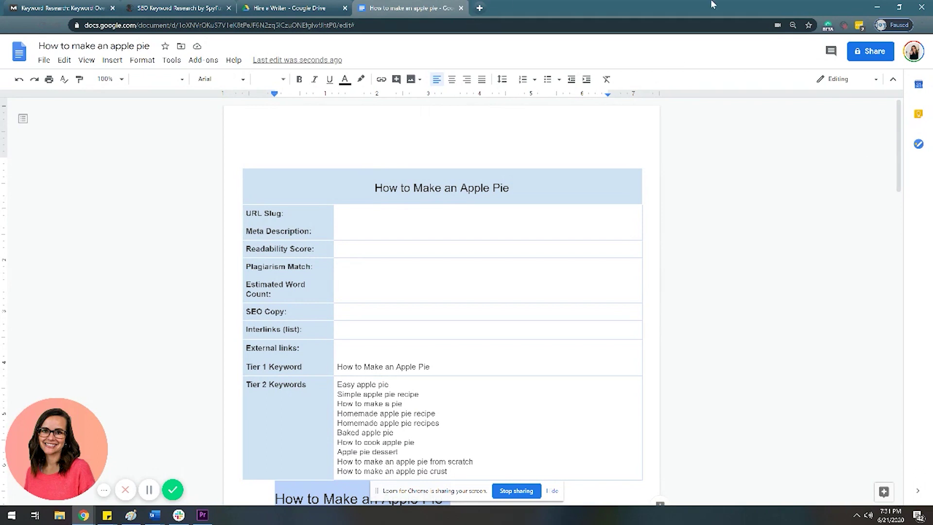
# - Open the Automatic Readability Checker on readabilityformulas.com in a separate browser window beside the document
pyautogui.click(903, 8)
pyautogui.click(376, 15)
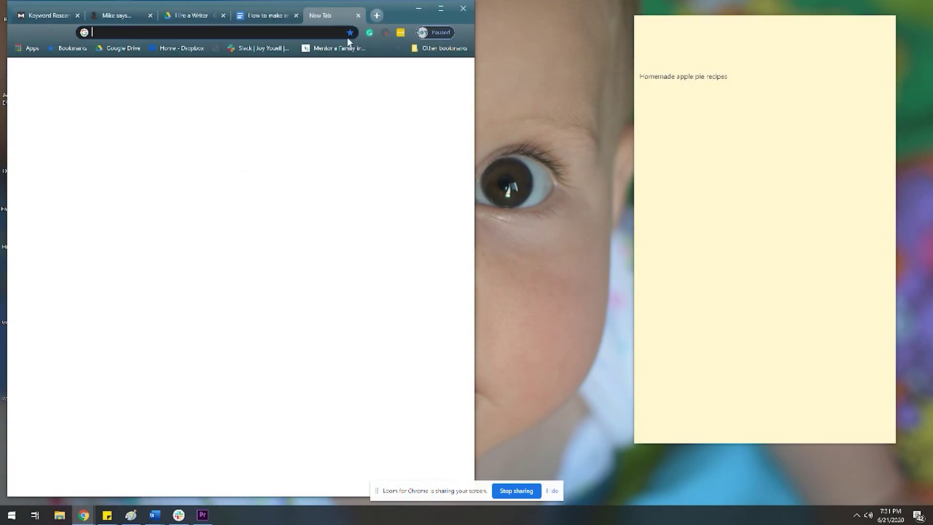
pyautogui.moveTo(320, 22); pyautogui.dragTo(928, 22)
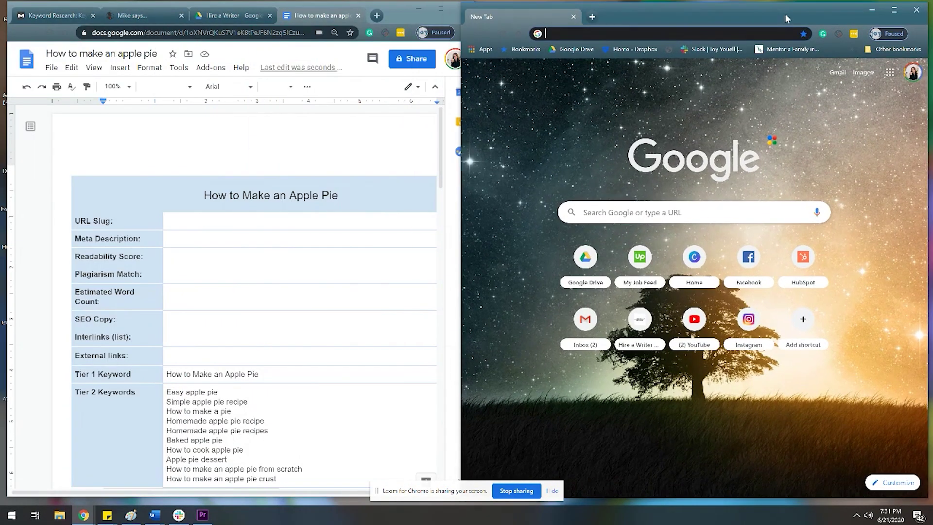
pyautogui.click(649, 31)
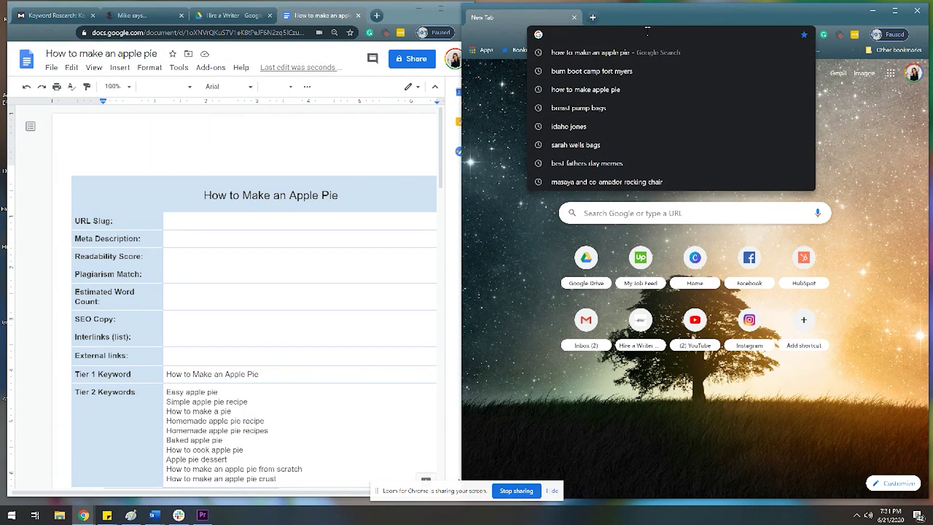
pyautogui.write('reada')
pyautogui.press('Return')
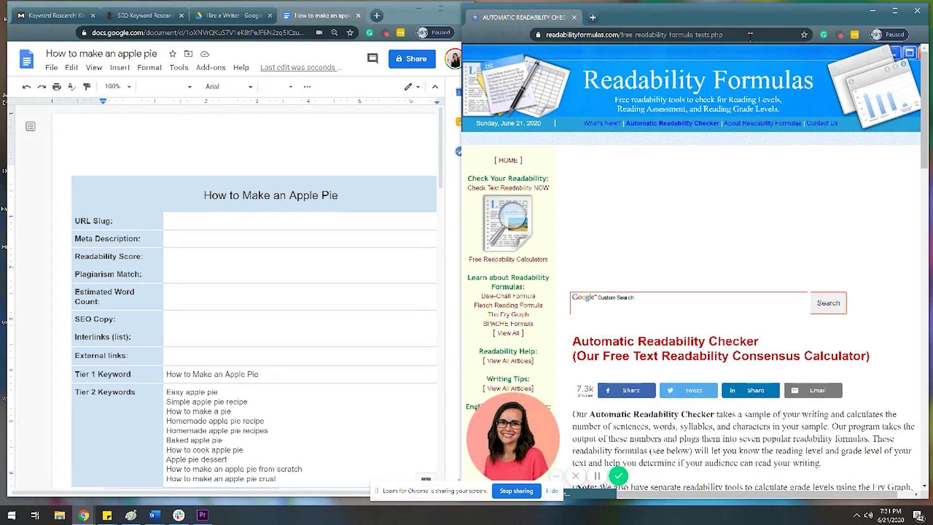
# - Paste the article into the checker's sample box, complete the human security check and run the text readability check
pyautogui.scroll(-7, 747, 333)
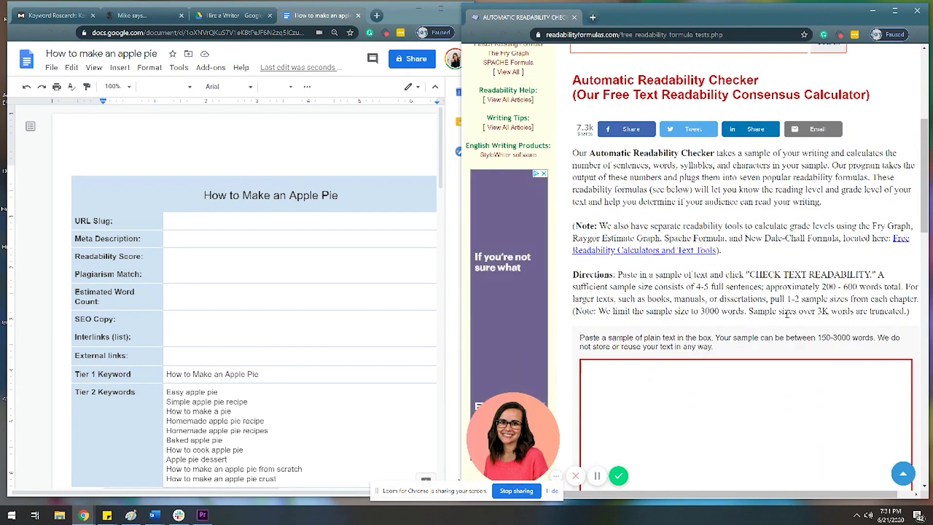
pyautogui.click(787, 391)
pyautogui.hotkey('ctrl', 'v')
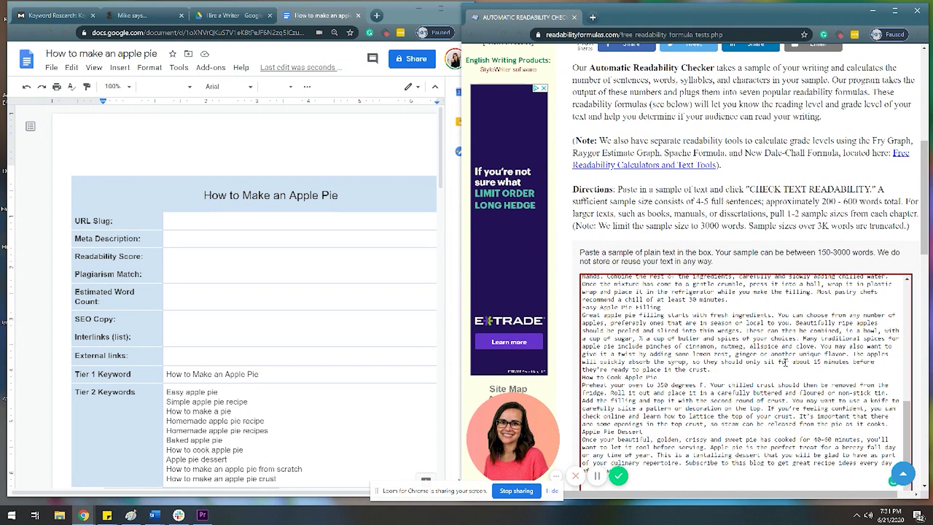
pyautogui.scroll(-4, 826, 340)
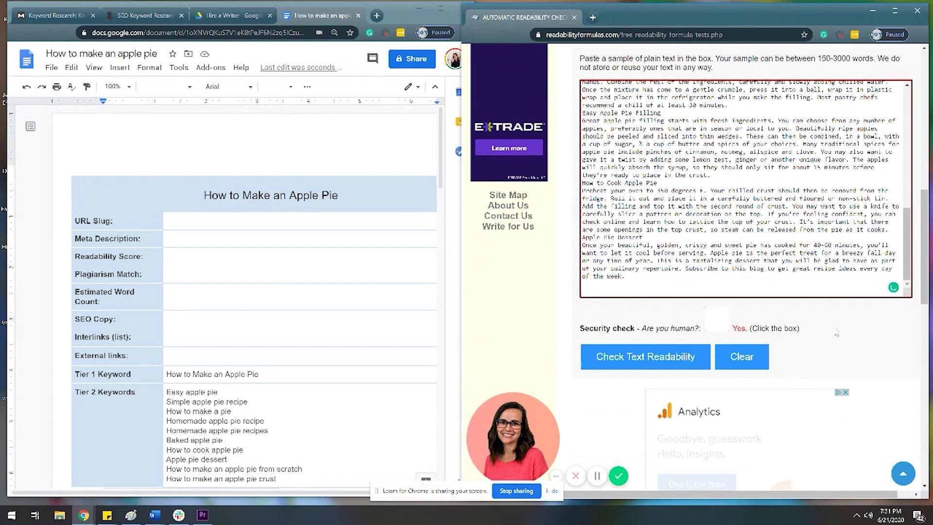
pyautogui.click(717, 318)
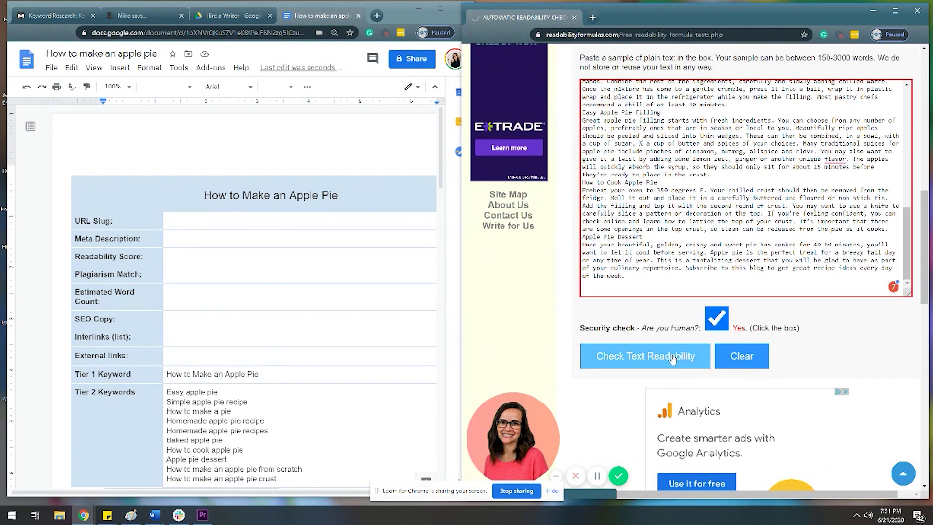
pyautogui.click(672, 359)
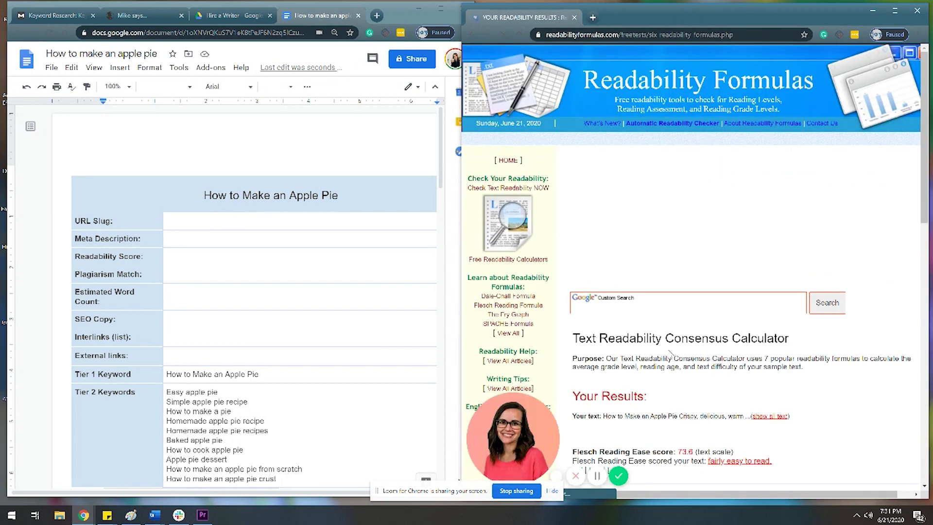
# - Review the readability results and enter "7 (Flesch 73.6)" as the Readability Score in the document's table
pyautogui.scroll(-9, 674, 360)
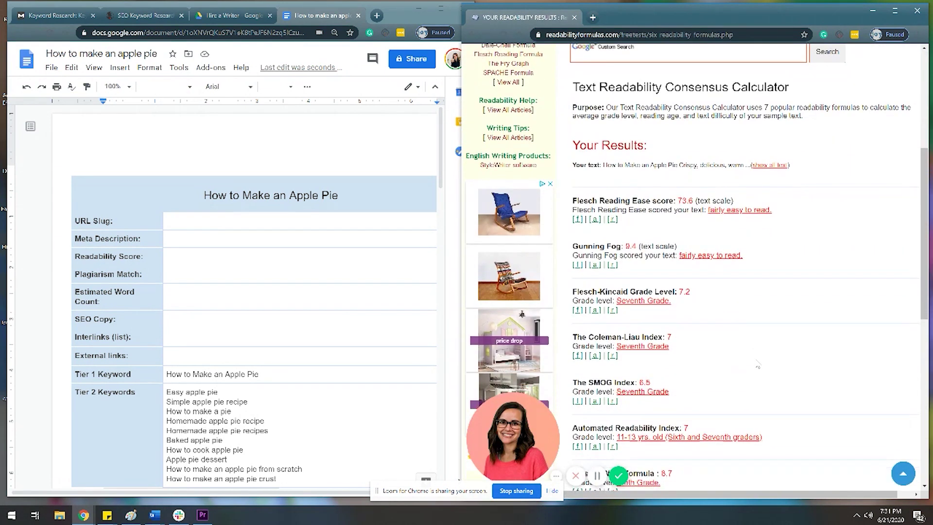
pyautogui.scroll(-1, 767, 368)
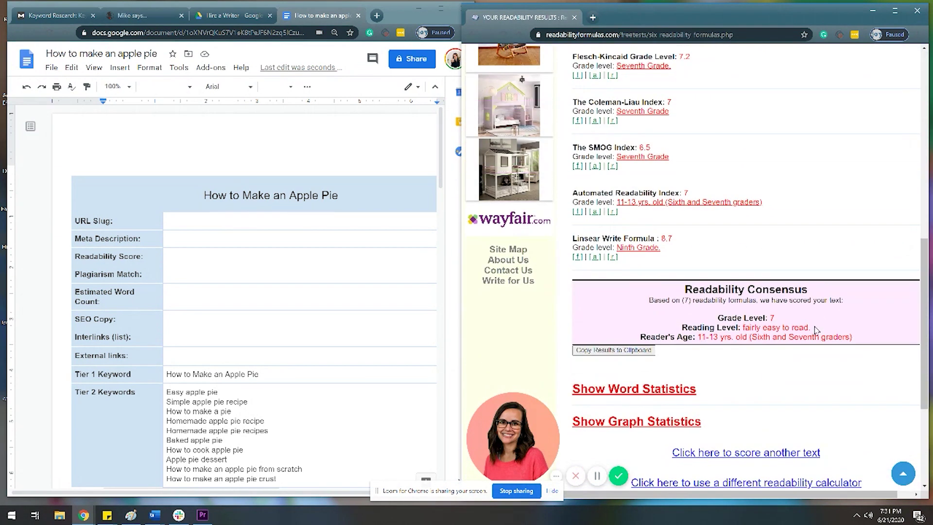
pyautogui.scroll(6, 777, 318)
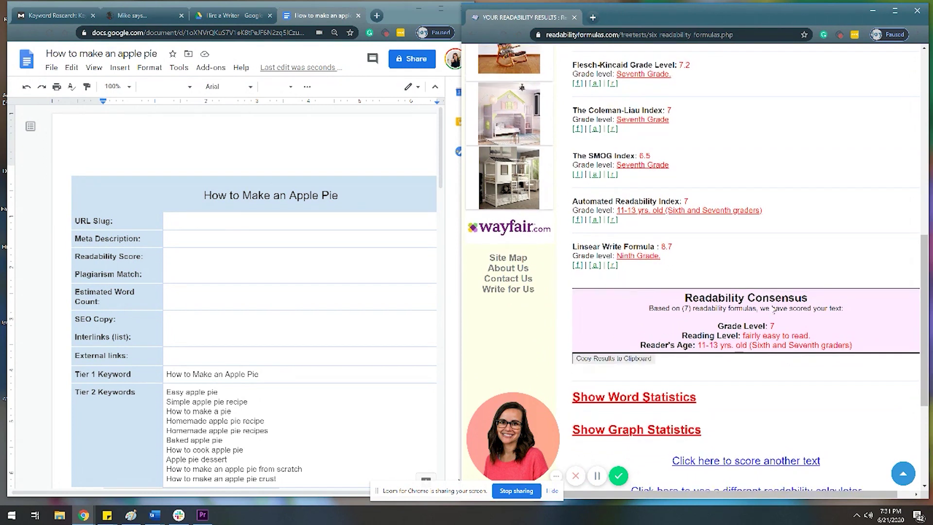
pyautogui.scroll(-1, 777, 317)
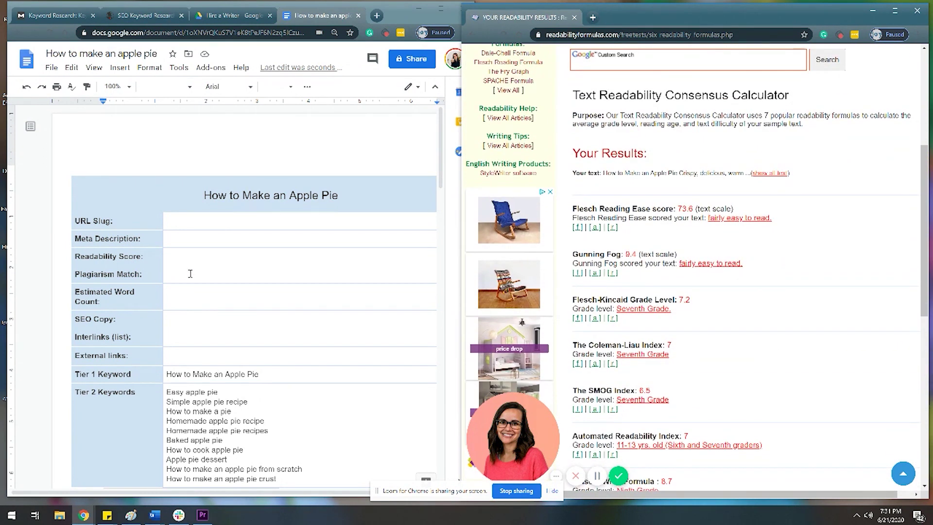
pyautogui.click(199, 257)
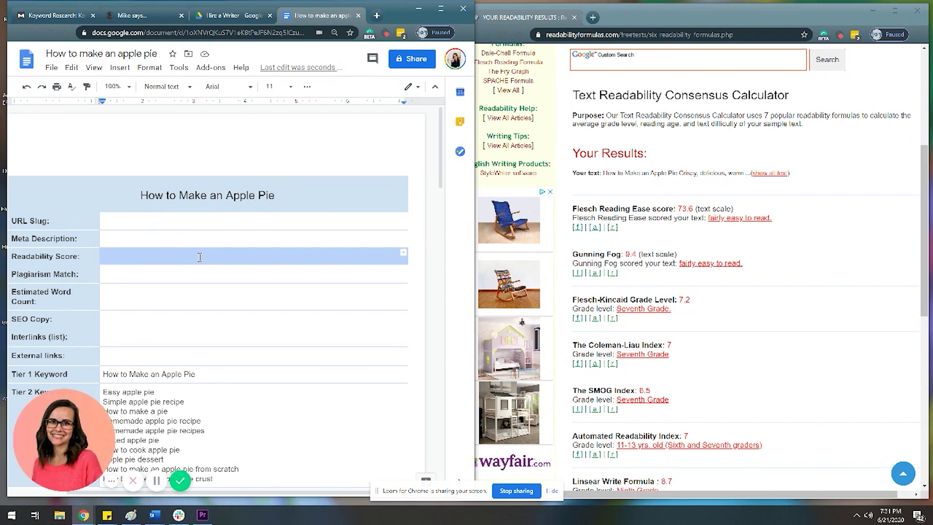
pyautogui.click(200, 257)
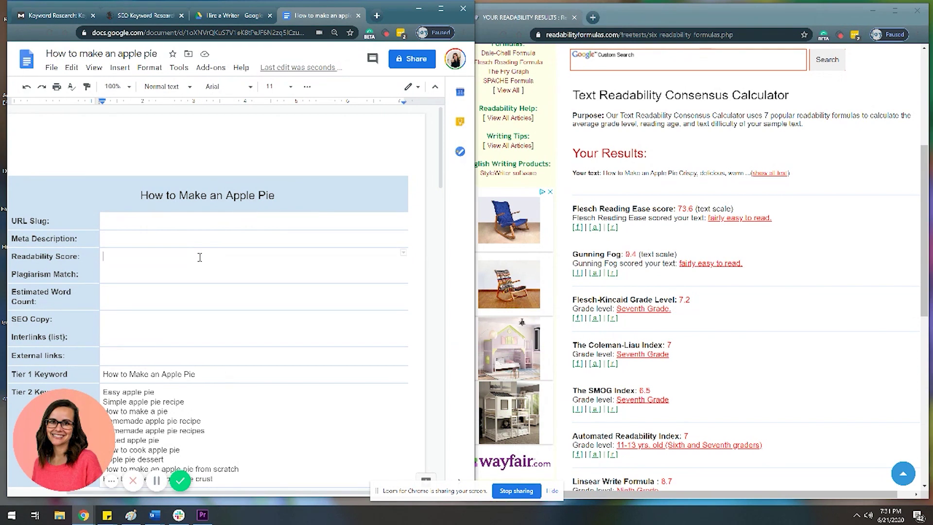
pyautogui.write('7 (')
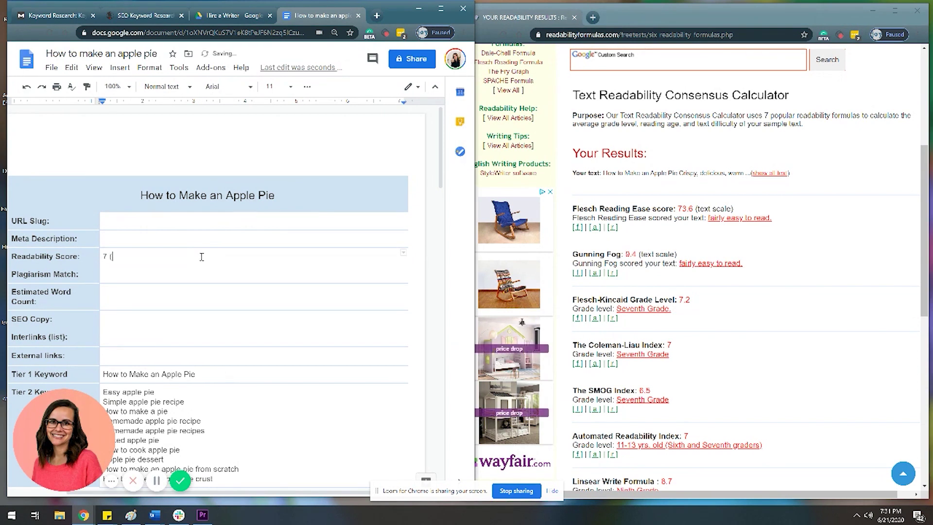
pyautogui.scroll(-2, 739, 202)
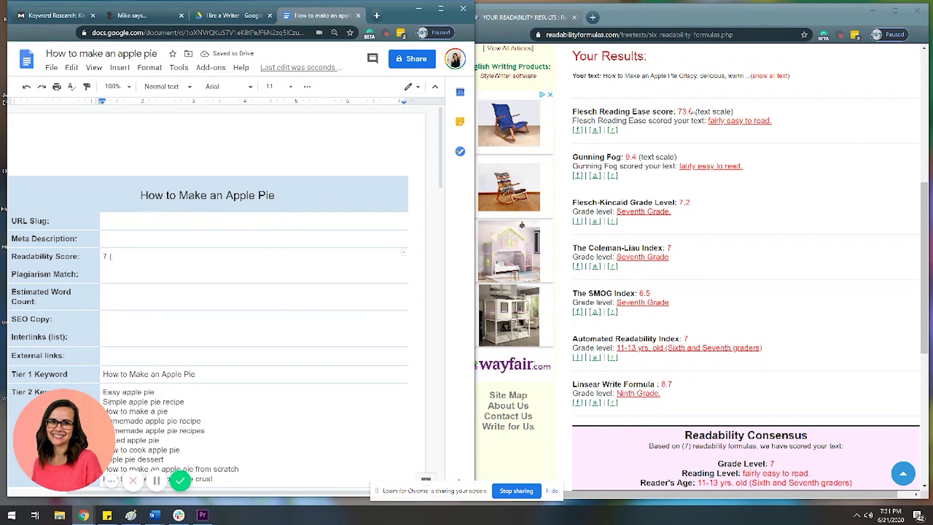
pyautogui.write('(Flesch 73.6')
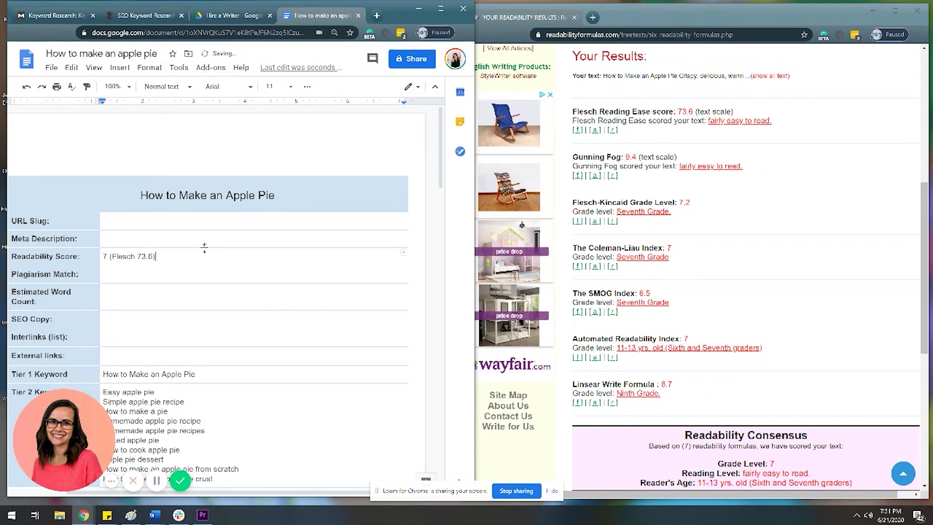
# - Open the smallseotools.com Plagiarism Checker in place of the readability results and paste the article into its text box
pyautogui.click(595, 35)
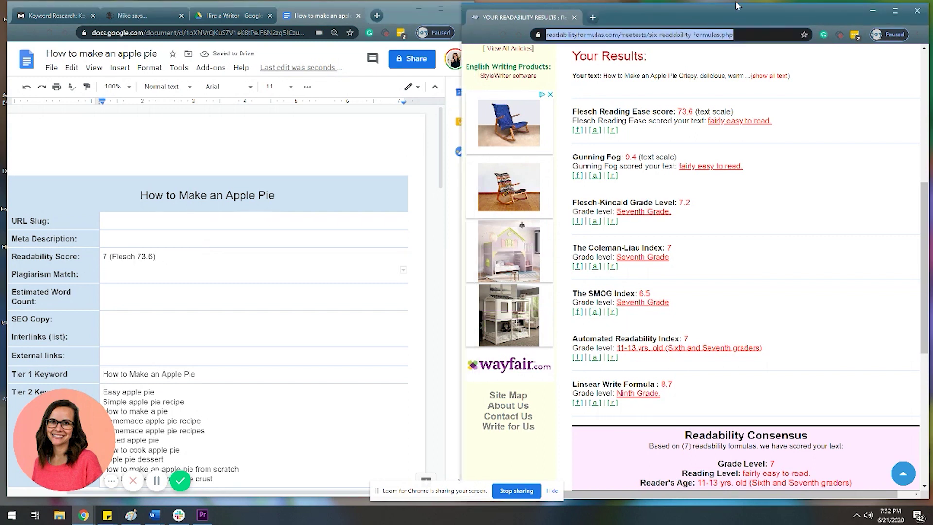
pyautogui.write('plagi')
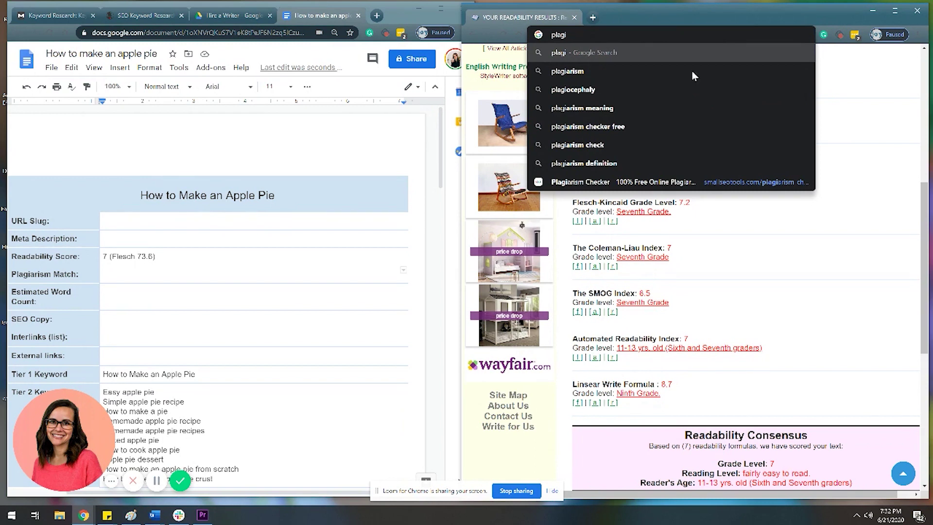
pyautogui.click(699, 182)
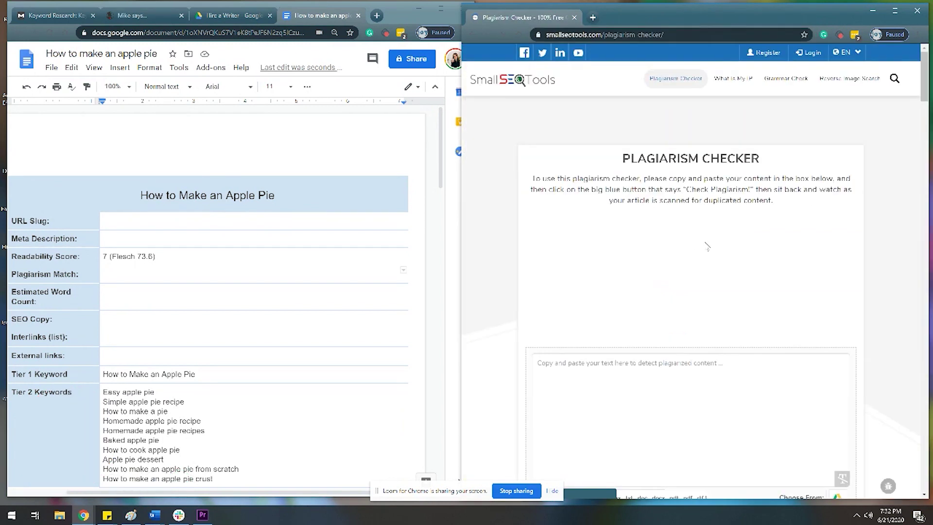
pyautogui.scroll(-2, 656, 340)
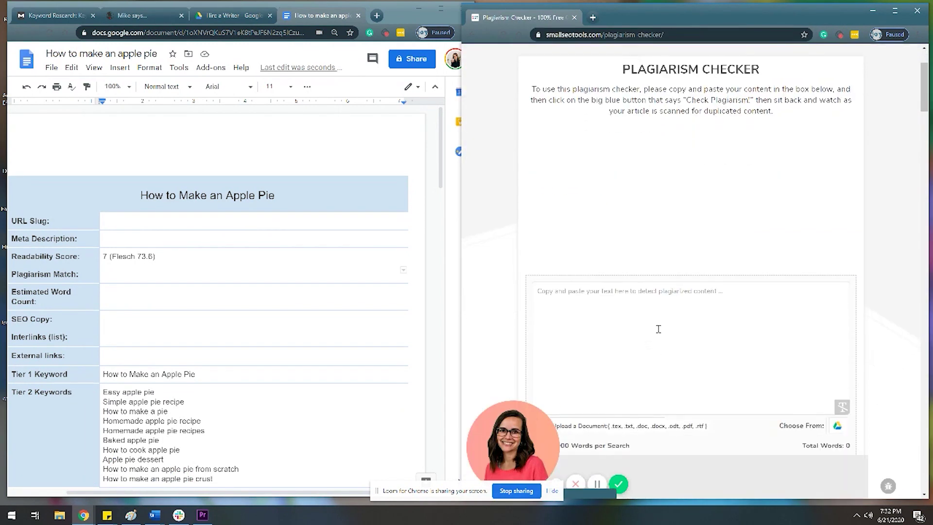
pyautogui.click(705, 333)
pyautogui.hotkey('ctrl', 'v')
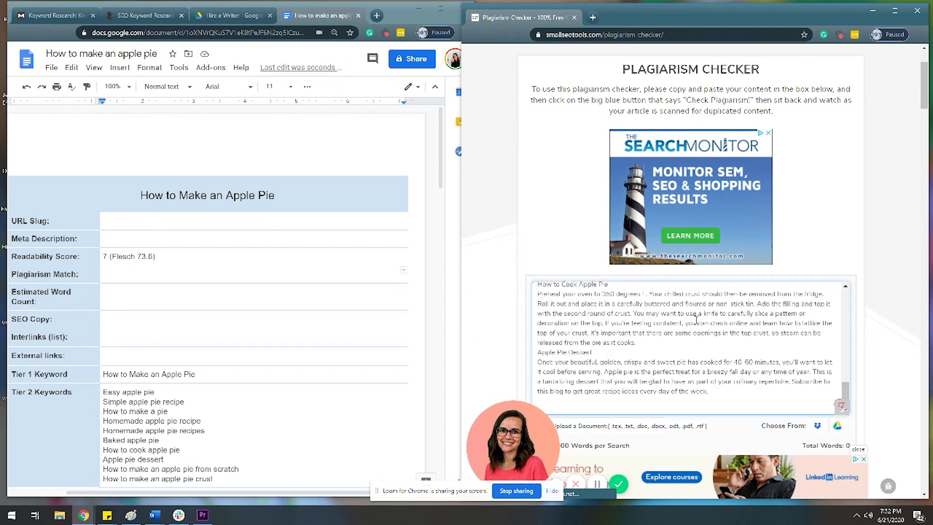
# - Run the plagiarism check on the pasted article and enter "0%" as the Plagiarism Match in the document's table
pyautogui.scroll(-5, 696, 321)
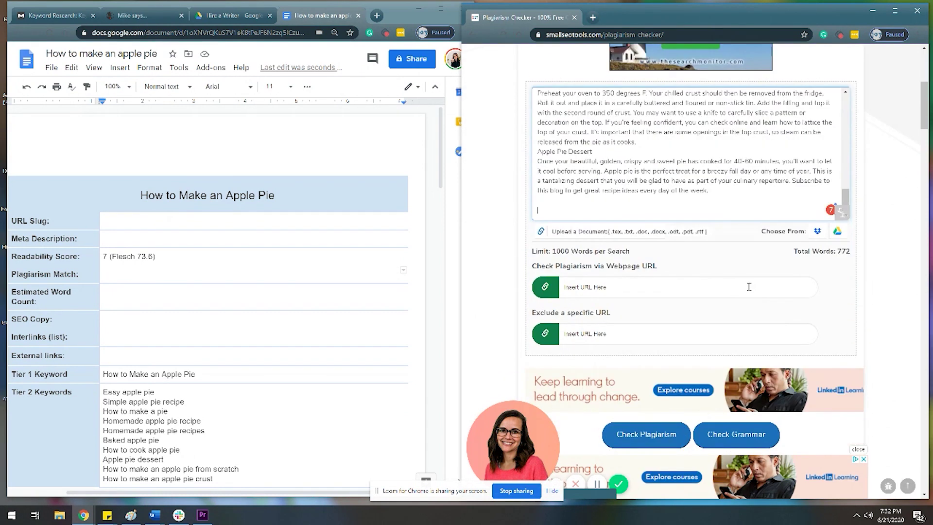
pyautogui.scroll(-2, 704, 316)
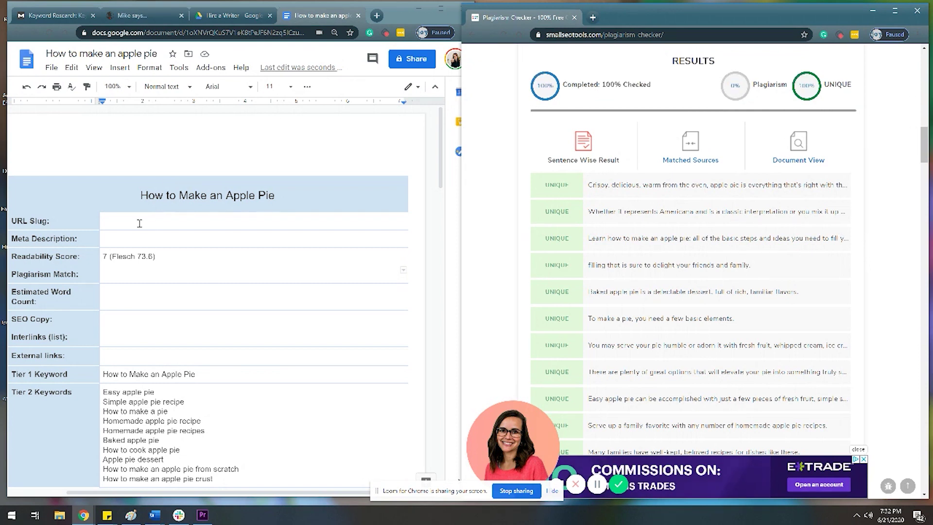
pyautogui.click(113, 276)
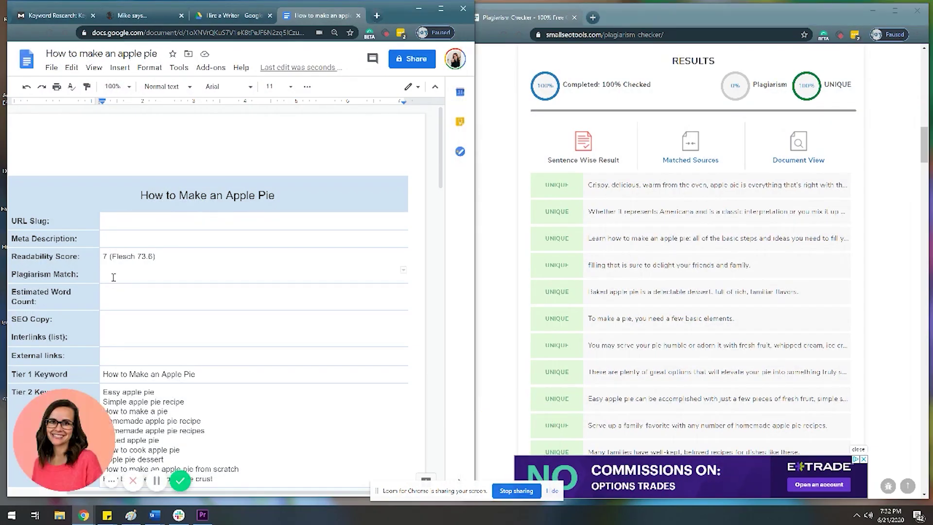
pyautogui.write('0%')
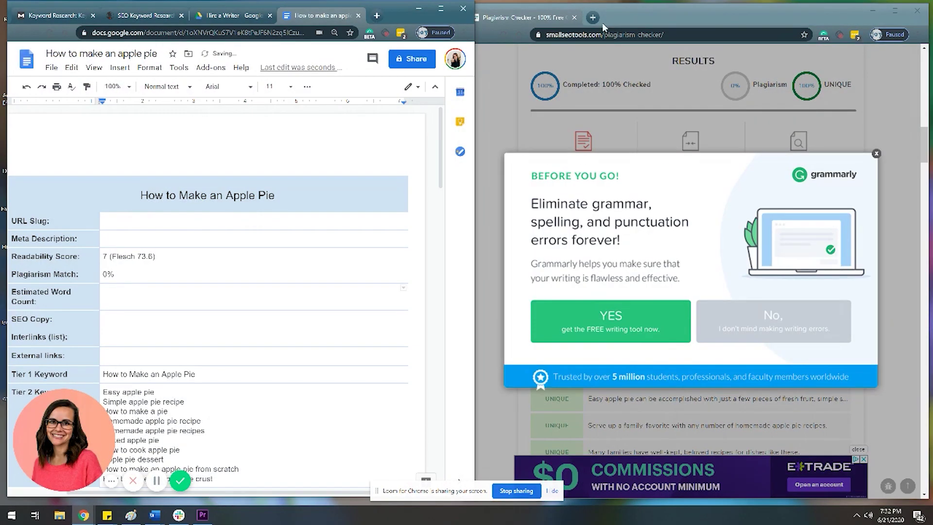
# - Open wordcounter.net in a new browser tab and bring up the document's own word count
pyautogui.click(593, 17)
pyautogui.write('wordcounter.ne')
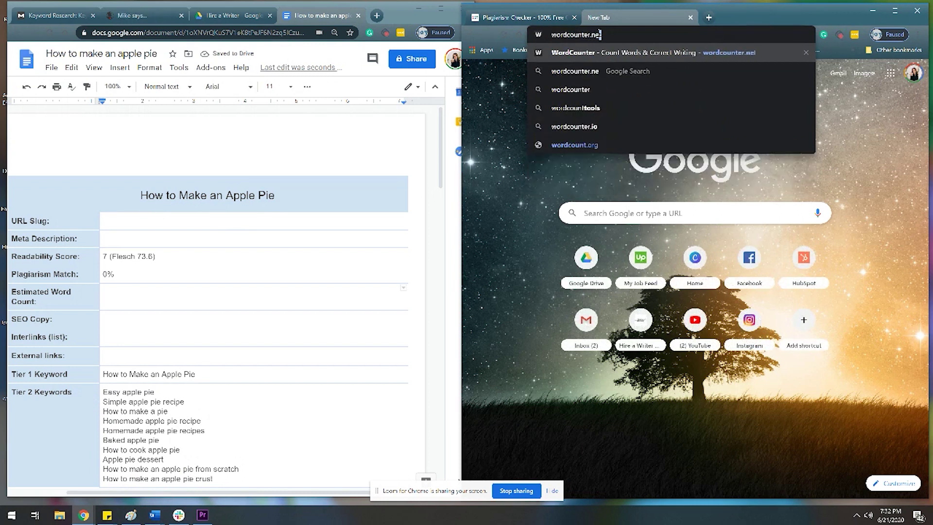
pyautogui.press('Return')
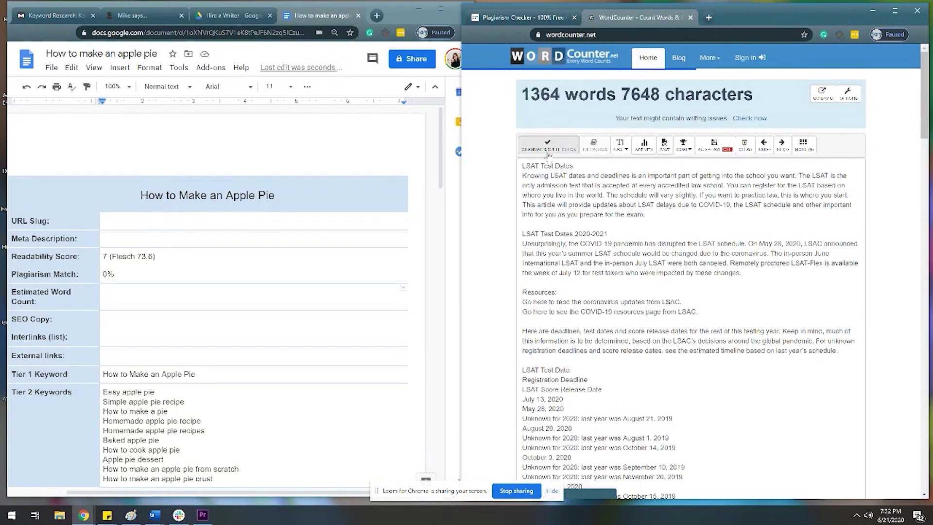
pyautogui.click(145, 294)
pyautogui.click(179, 67)
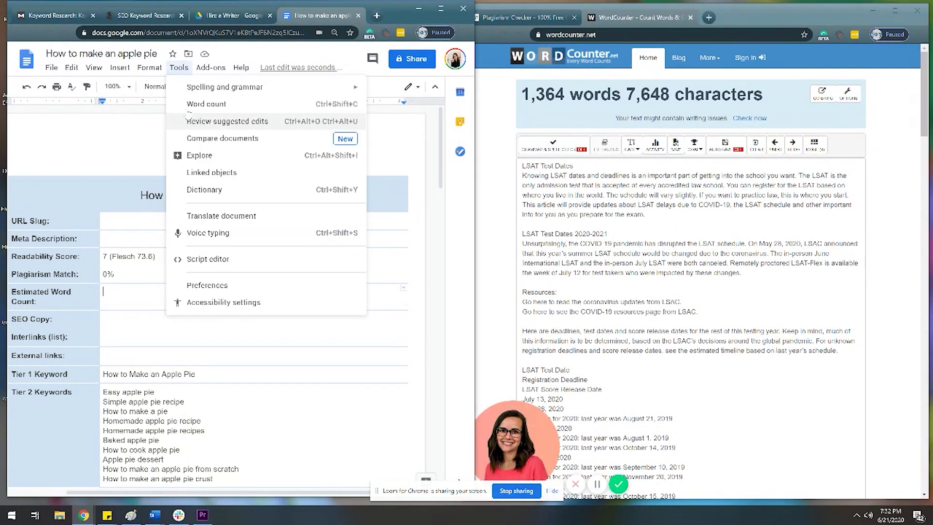
pyautogui.click(195, 104)
# - Replace the old LSAT text in WordCounter with the copied apple pie article to get its word count
pyautogui.click(584, 185)
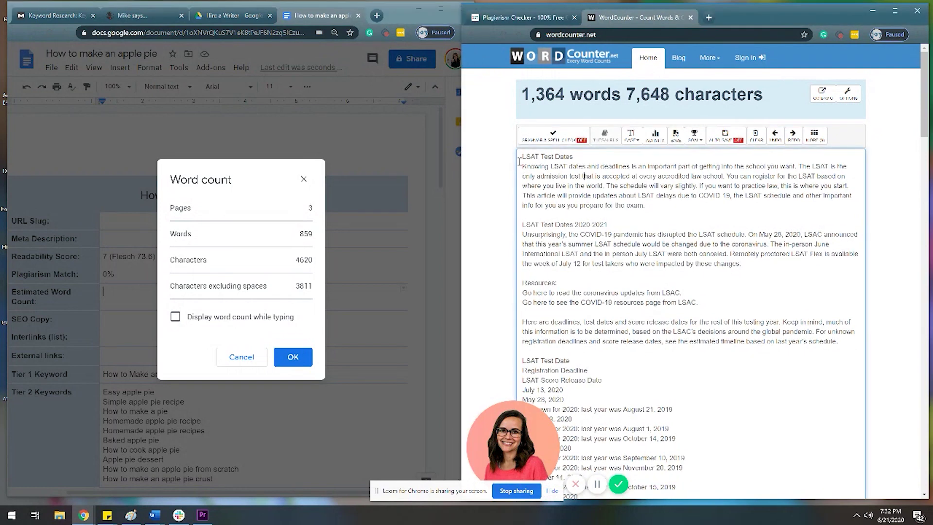
pyautogui.moveTo(520, 161); pyautogui.dragTo(753, 366)
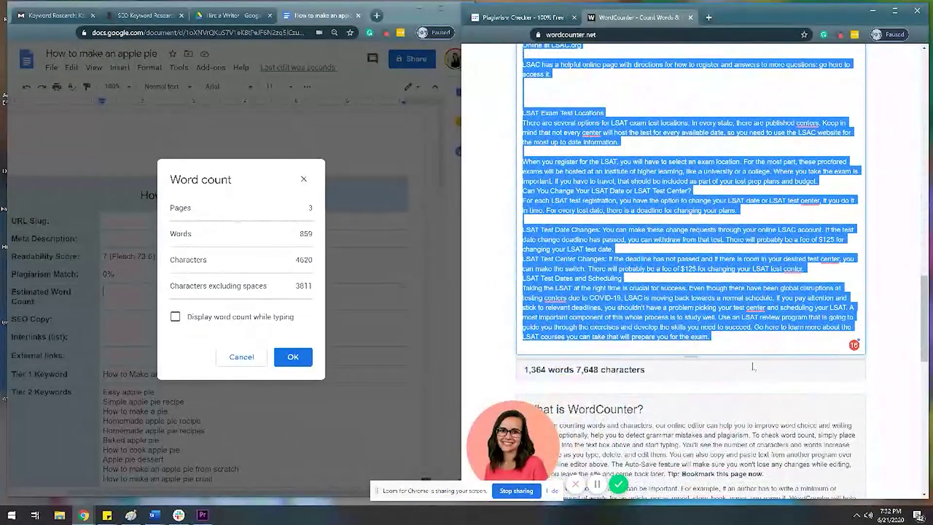
pyautogui.press('BackSpace')
pyautogui.hotkey('ctrl', 'v')
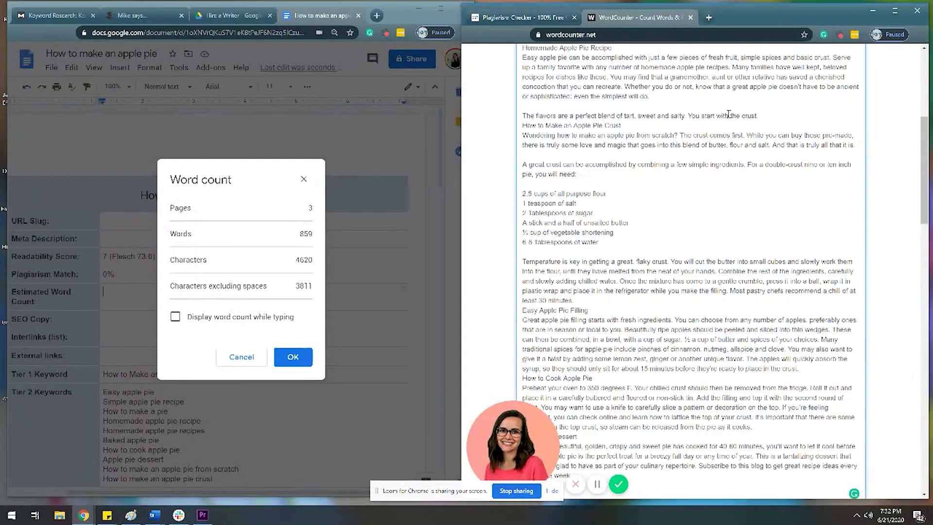
pyautogui.scroll(2, 726, 114)
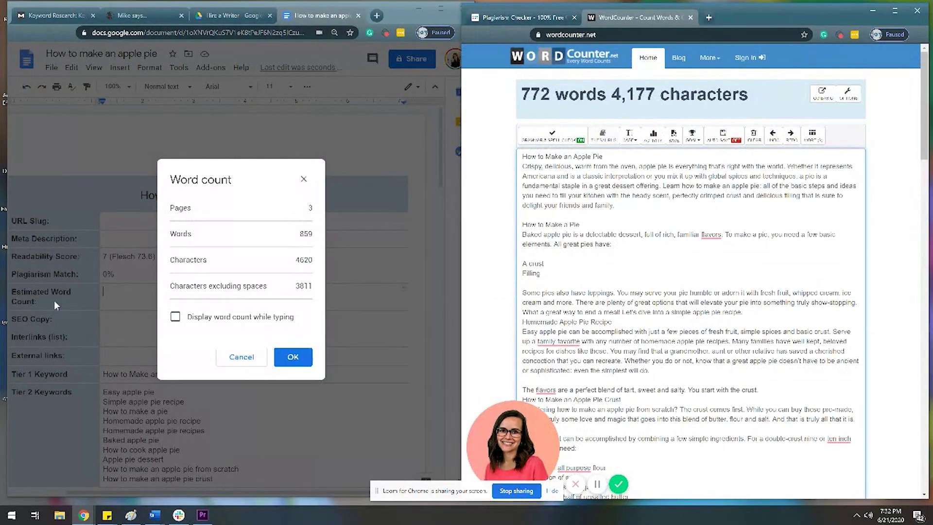
# - Dismiss the document's word count and enter 772 as the Estimated Word Count in the table
pyautogui.click(302, 178)
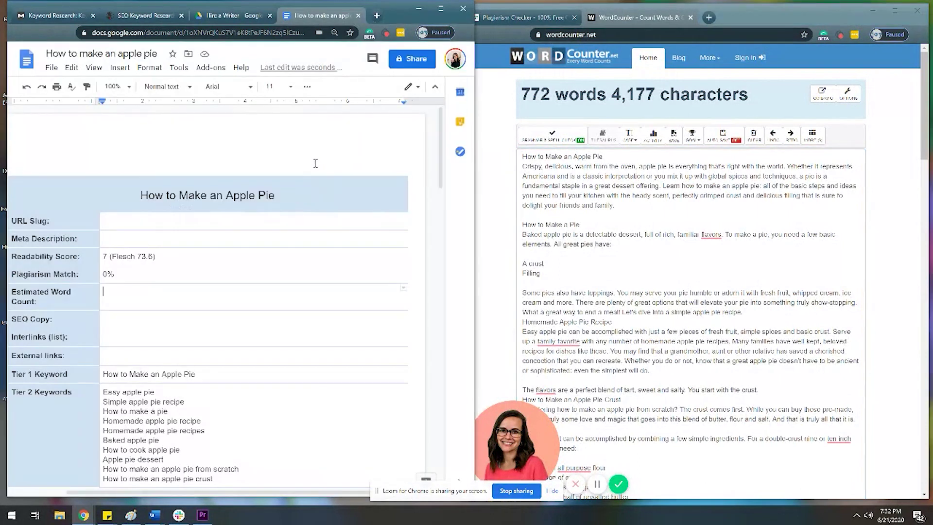
pyautogui.click(157, 296)
pyautogui.write('772')
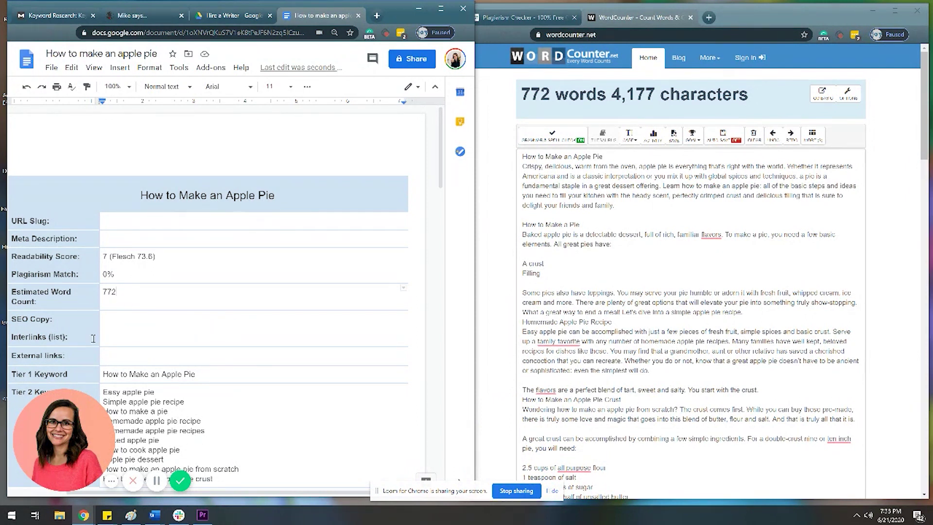
pyautogui.moveTo(93, 339); pyautogui.dragTo(119, 335)
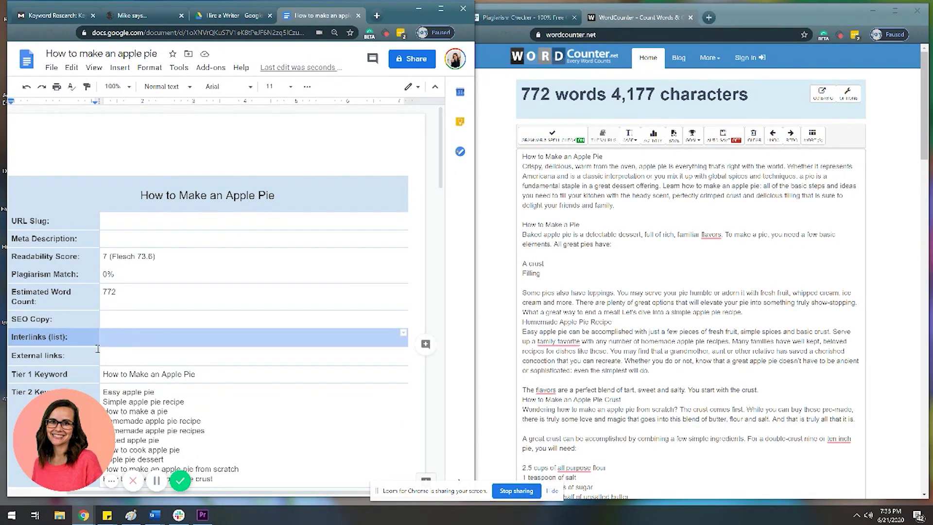
pyautogui.moveTo(87, 361); pyautogui.dragTo(124, 352)
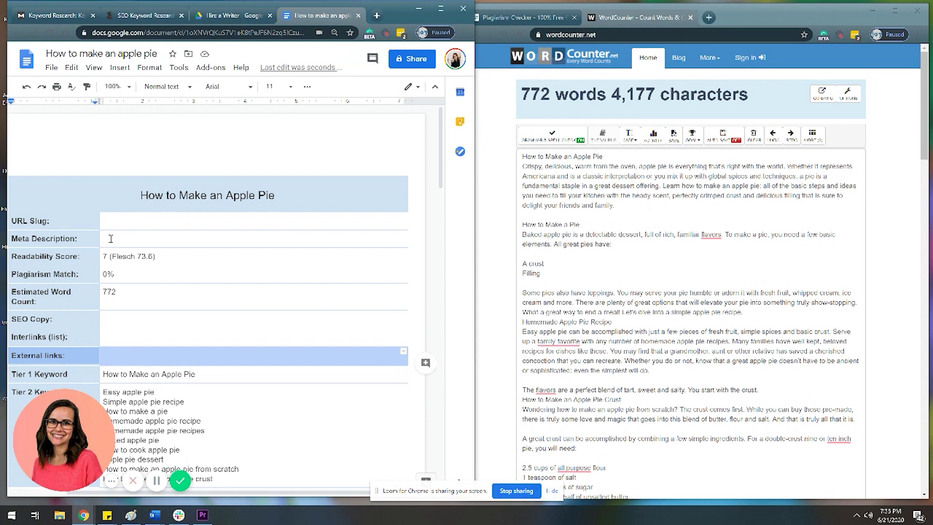
# - Enter the Meta Description "Read this to learn how to make an apple pie. All of the tips for easy apple pie and a simple apple pie recipe."
pyautogui.click(129, 236)
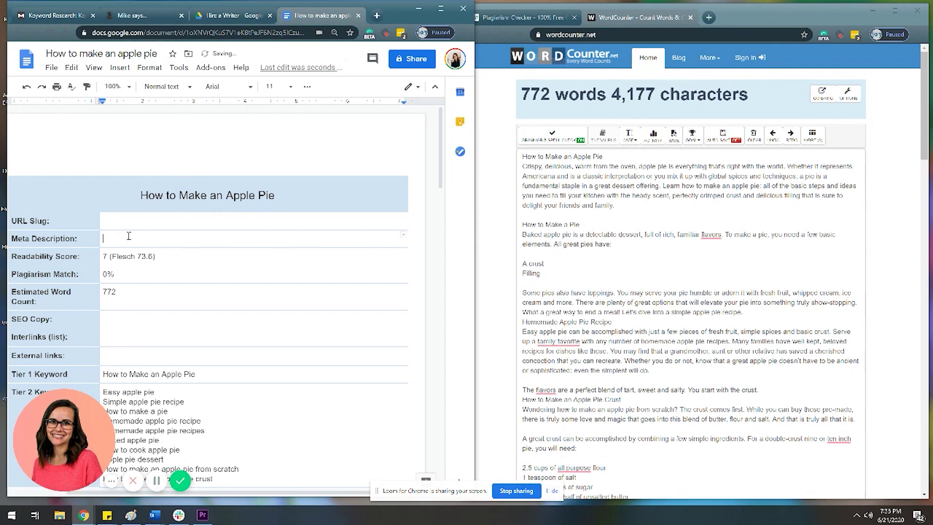
pyautogui.write('Read this to learn how to make an apple pie.')
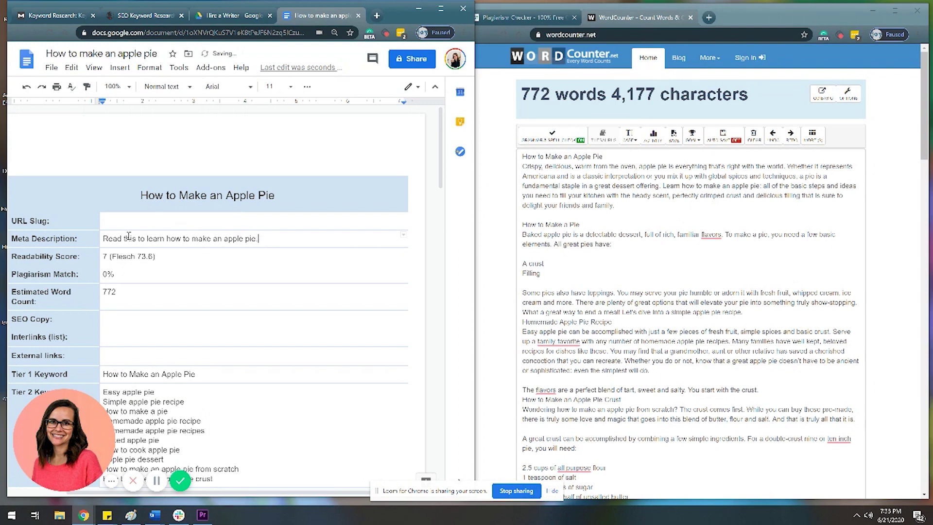
pyautogui.write(' All of the tips')
pyautogui.scroll(-1, 129, 240)
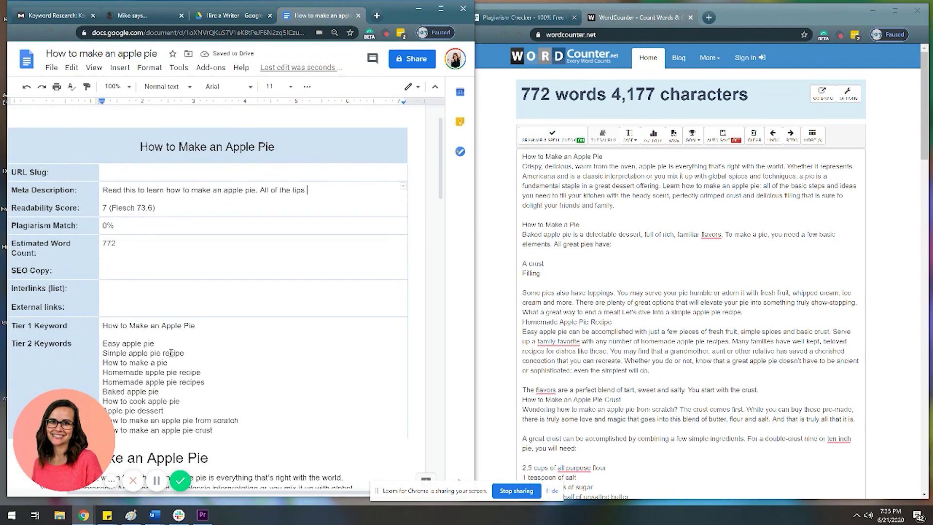
pyautogui.moveTo(103, 343); pyautogui.dragTo(213, 391)
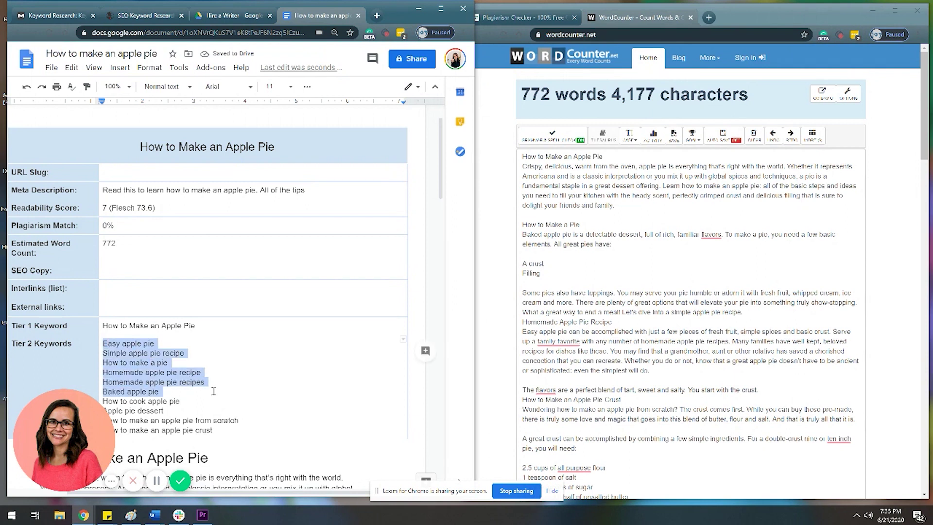
pyautogui.click(243, 392)
pyautogui.click(334, 188)
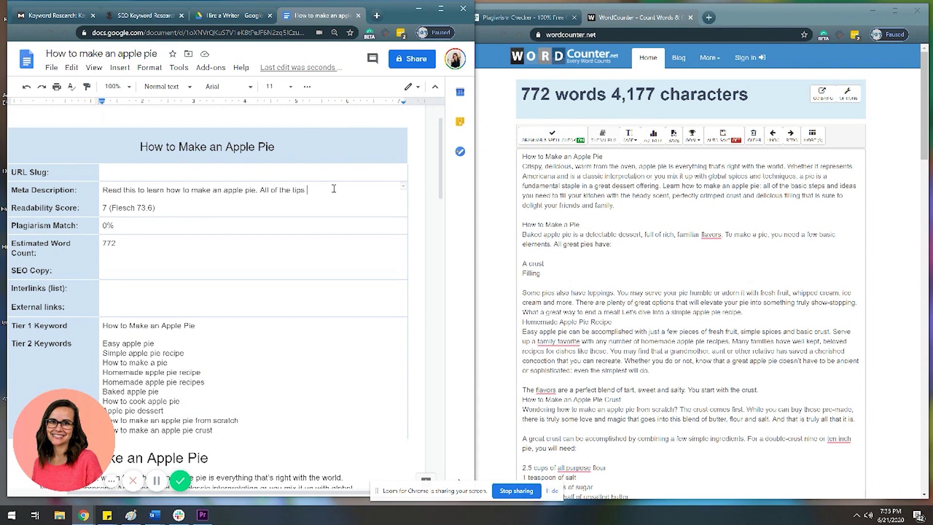
pyautogui.write('for easy apple pie and')
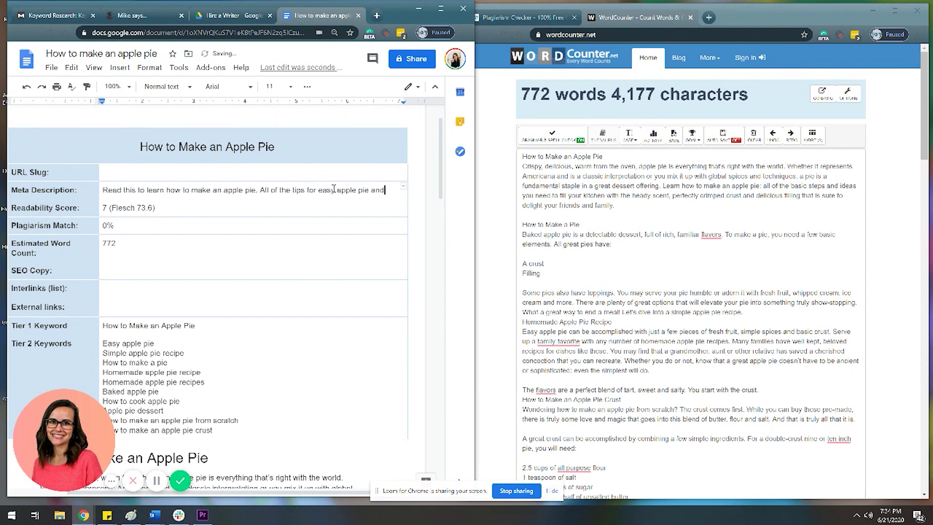
pyautogui.write(' a simple apple pie r')
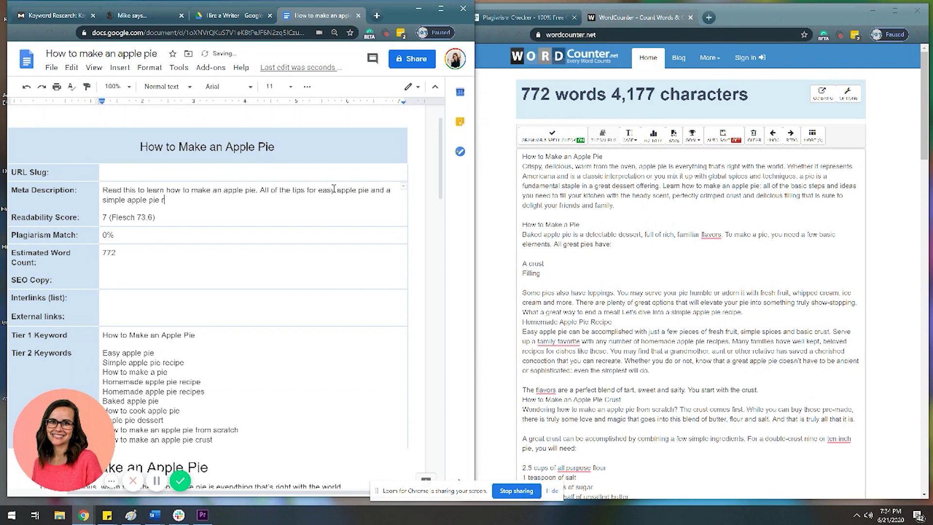
pyautogui.write('ecipe.')
# - Reword the second sentence of the meta description so it begins with "Get all of the tips"
pyautogui.click(261, 191)
pyautogui.write('Get')
pyautogui.press('Delete')
pyautogui.write('a')
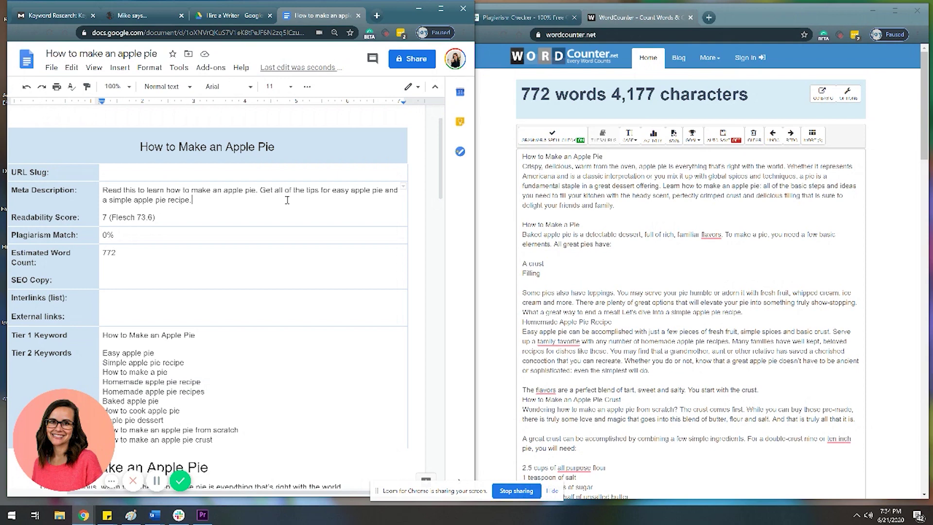
pyautogui.scroll(-15, 368, 313)
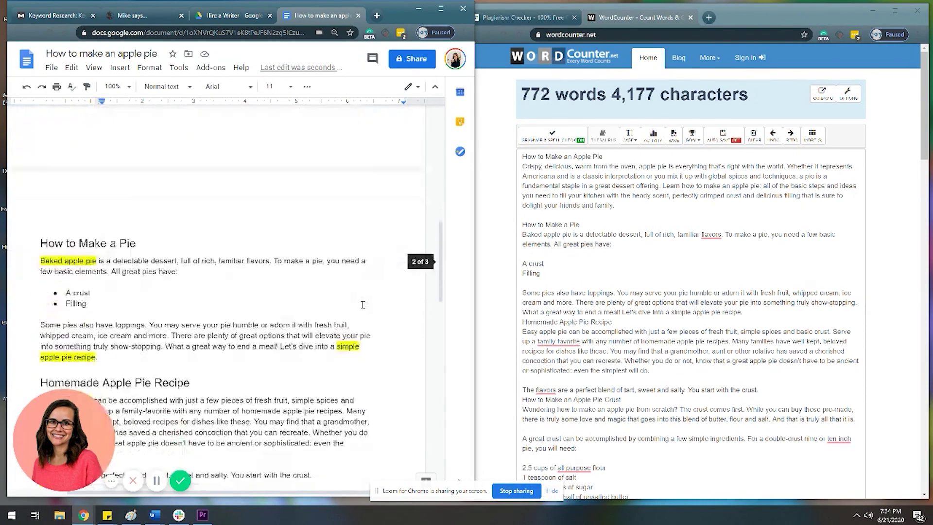
pyautogui.scroll(-8, 369, 314)
pyautogui.scroll(15, 384, 321)
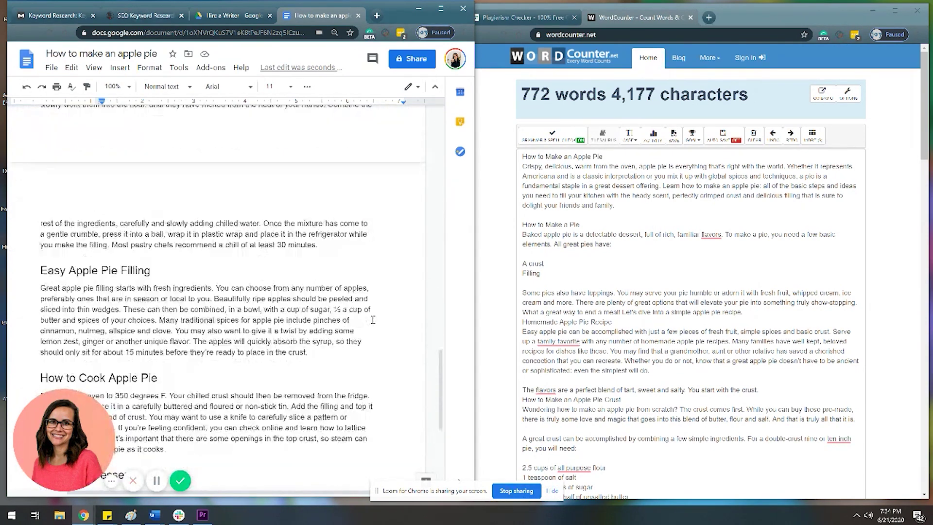
pyautogui.scroll(10, 385, 323)
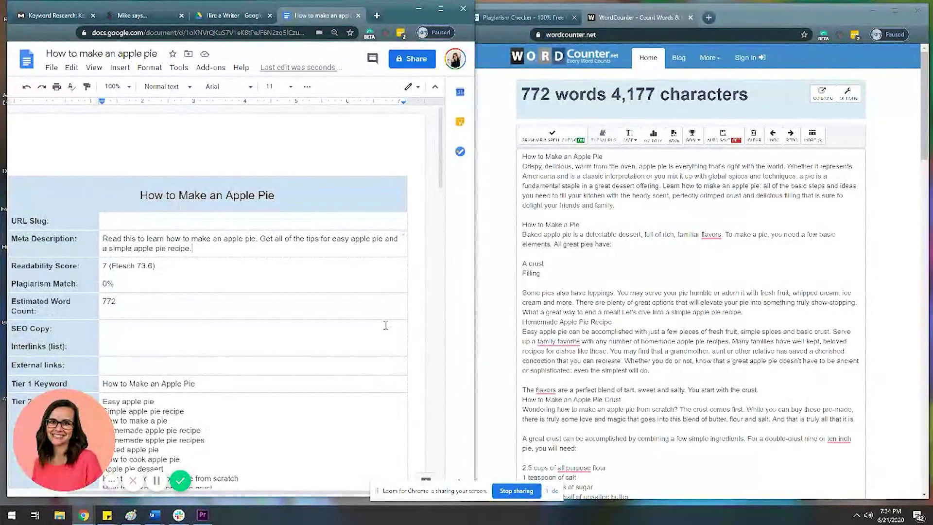